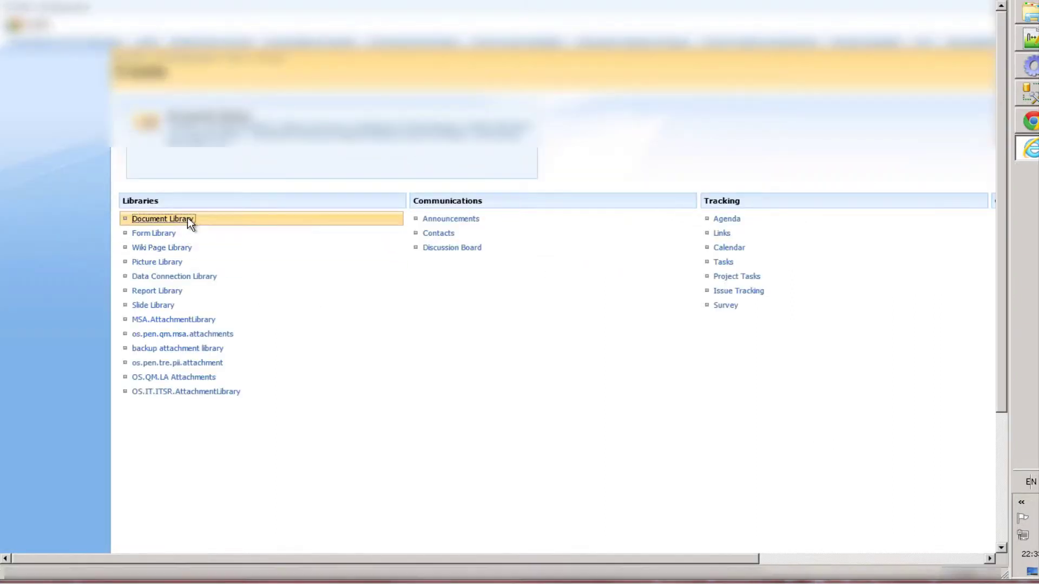
# Step: Create a document library using the Microsoft Office Word 97-2003 document template, without versioning, and open its settings
pyautogui.click(187, 219)
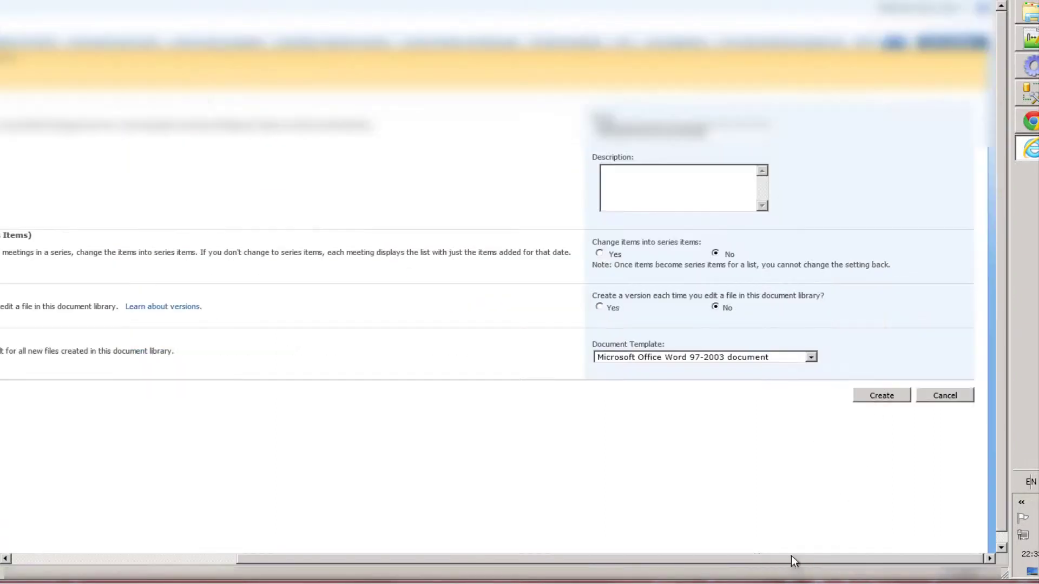
pyautogui.click(874, 399)
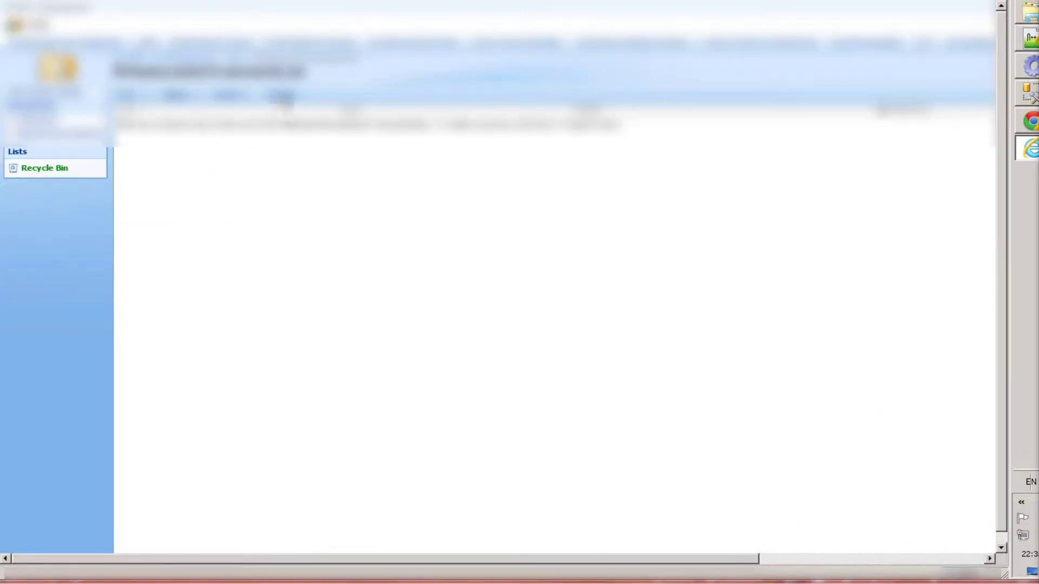
pyautogui.click(282, 96)
pyautogui.click(308, 192)
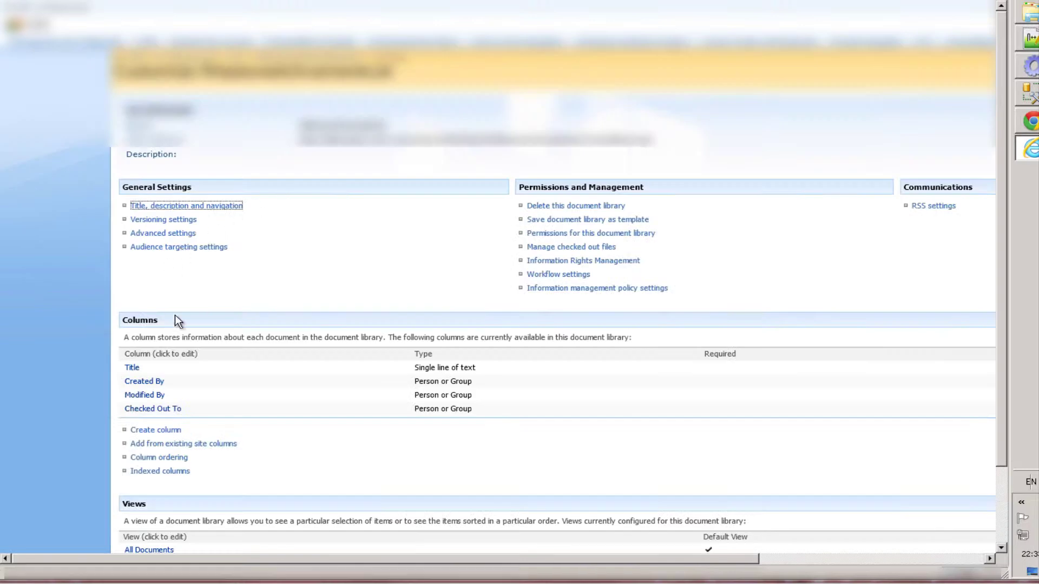
# Step: Rename the library's Title column to RequestId
pyautogui.click(136, 368)
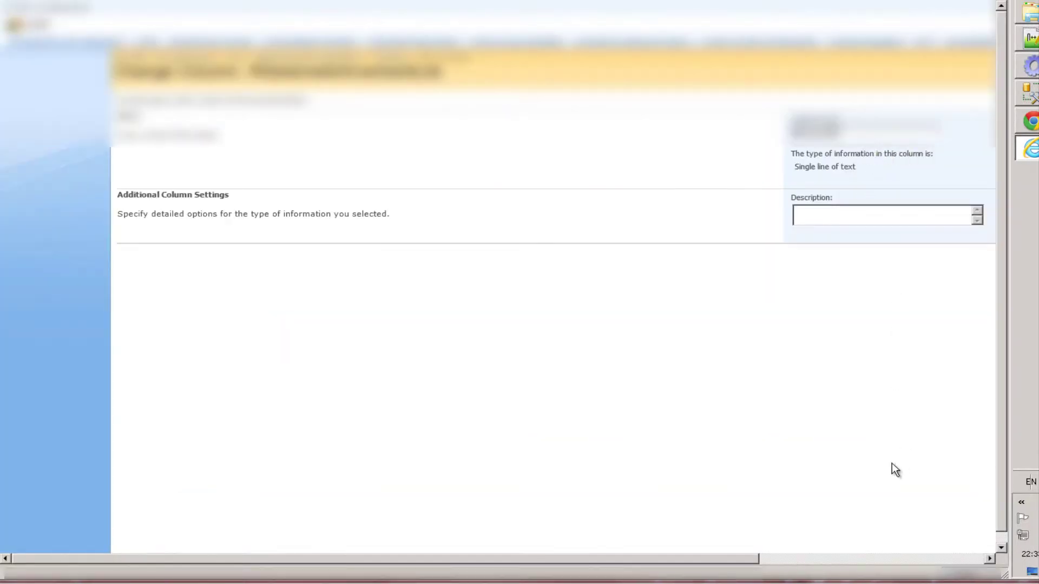
pyautogui.hscroll(5, 865, 406)
pyautogui.click(878, 247)
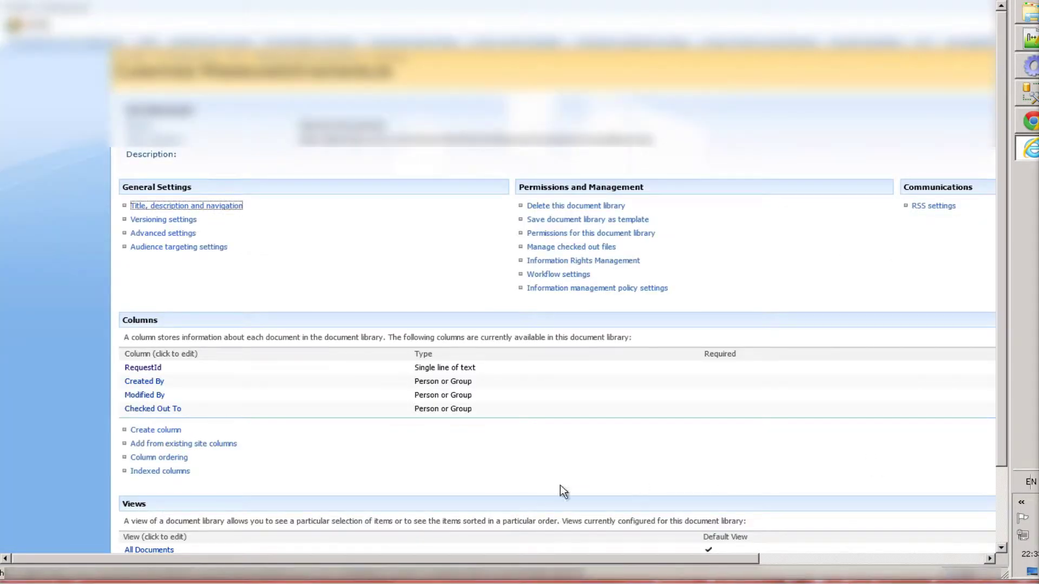
# Step: Create a single line of text column named MilestoneTitle in the library
pyautogui.click(142, 430)
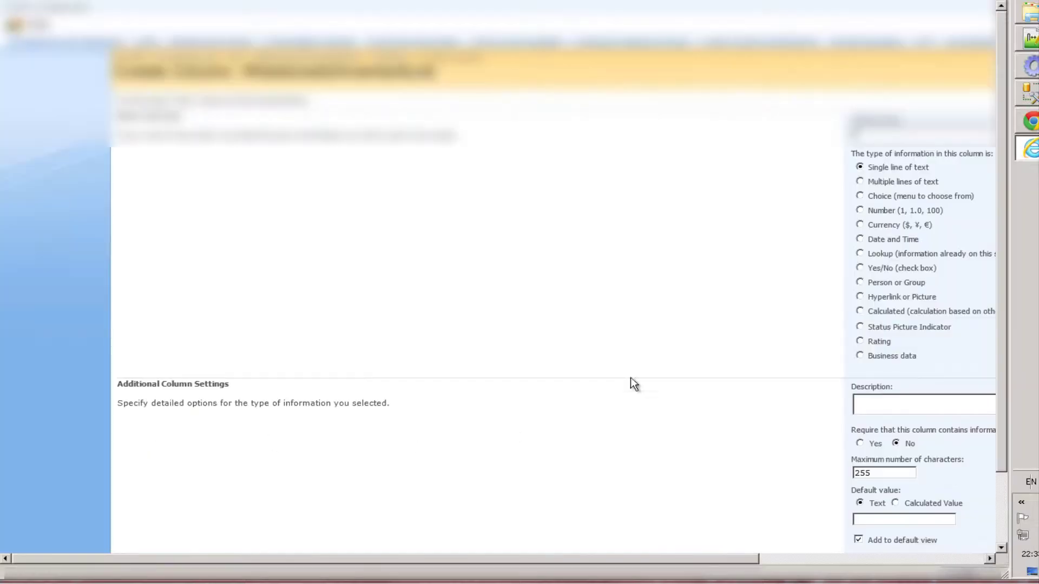
pyautogui.click(826, 563)
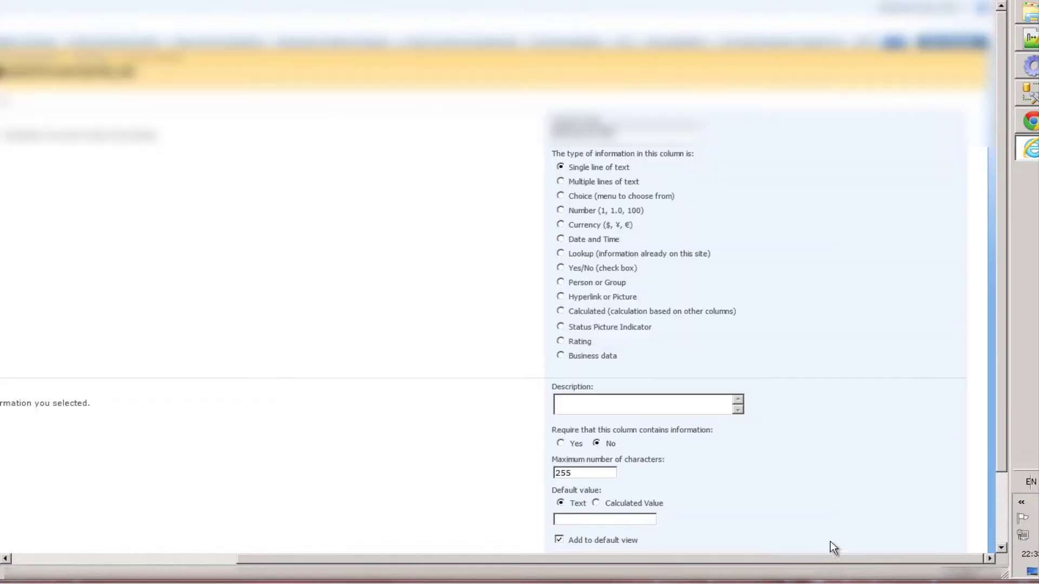
pyautogui.scroll(-3, 829, 547)
pyautogui.click(845, 493)
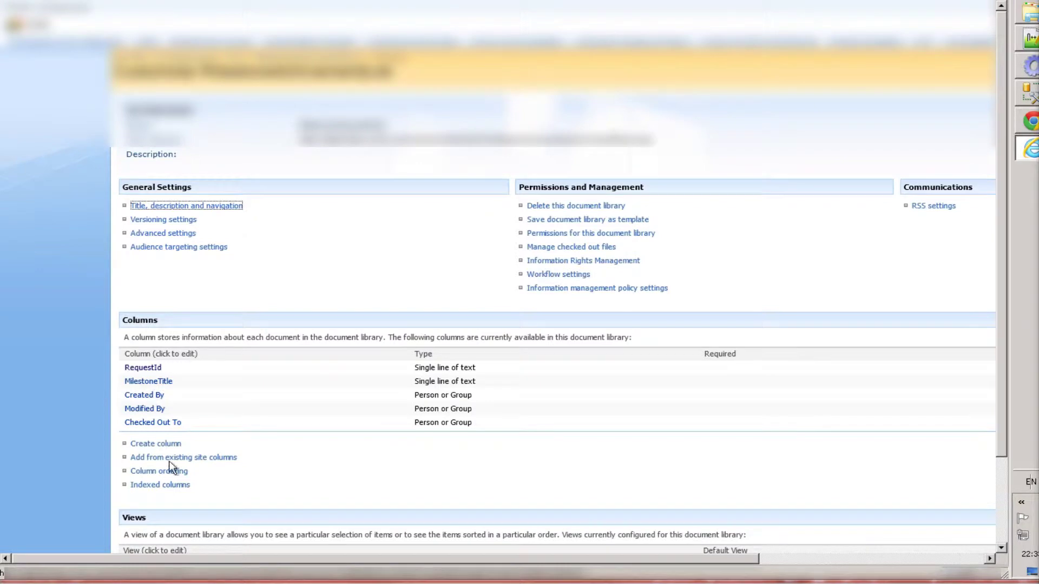
# Step: Create a Date and Time column named BeginDate in the library with the Date Only format
pyautogui.click(160, 444)
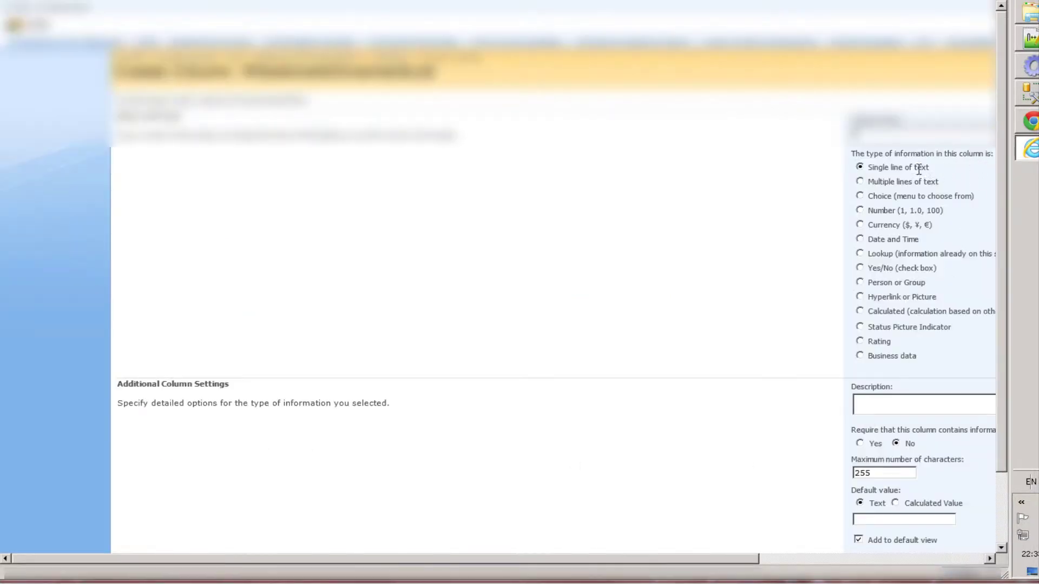
pyautogui.click(865, 241)
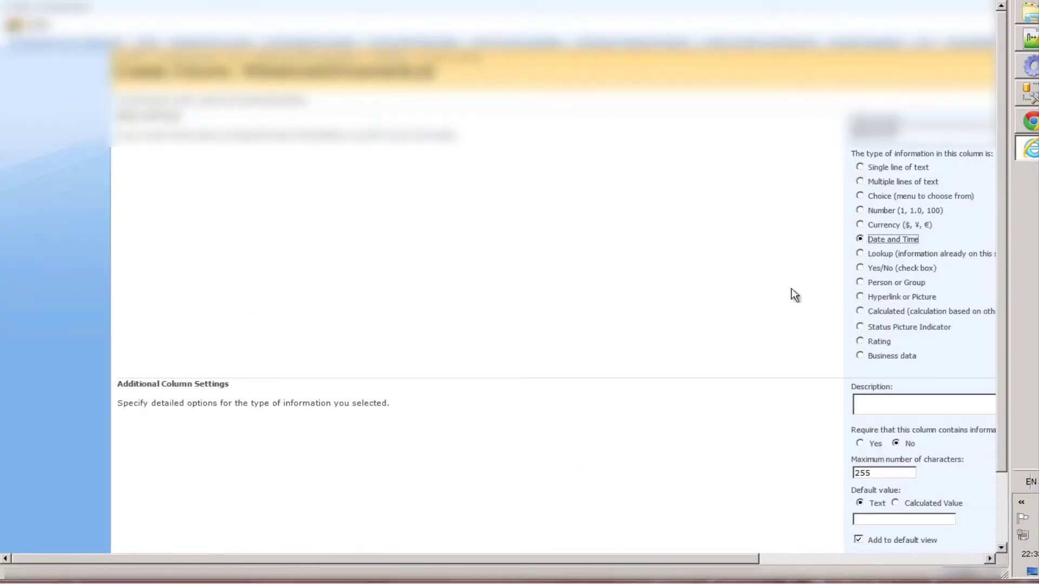
pyautogui.scroll(-3, 757, 365)
pyautogui.click(833, 557)
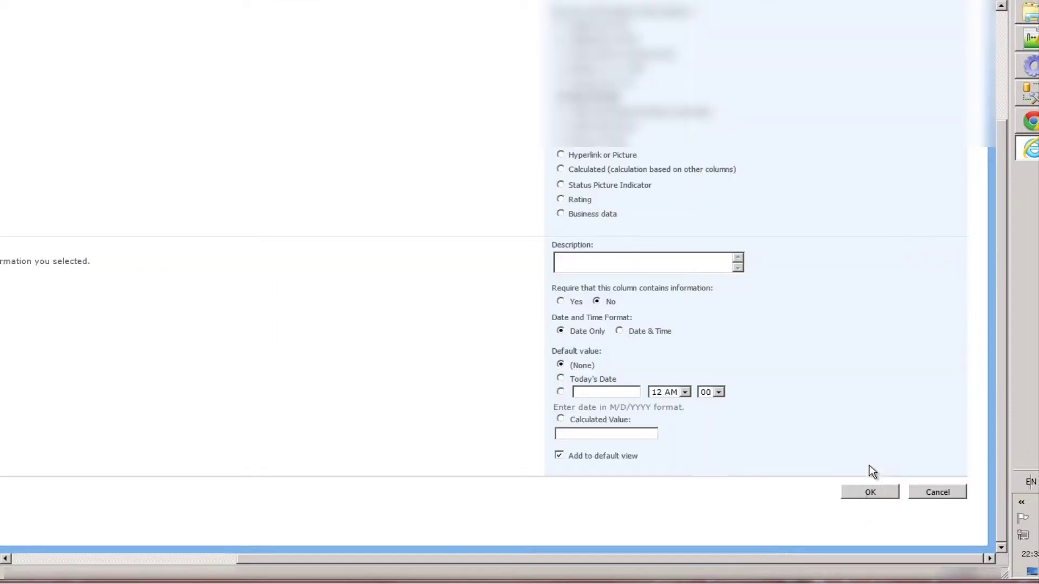
pyautogui.click(855, 493)
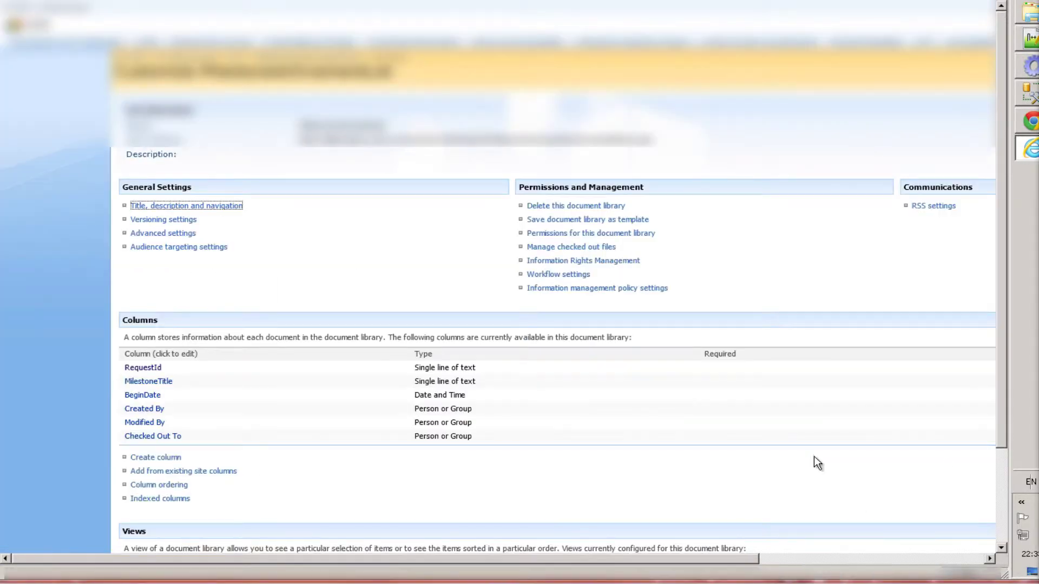
# Step: Create a Date and Time column named EndDate in the library with the Date Only format
pyautogui.click(161, 458)
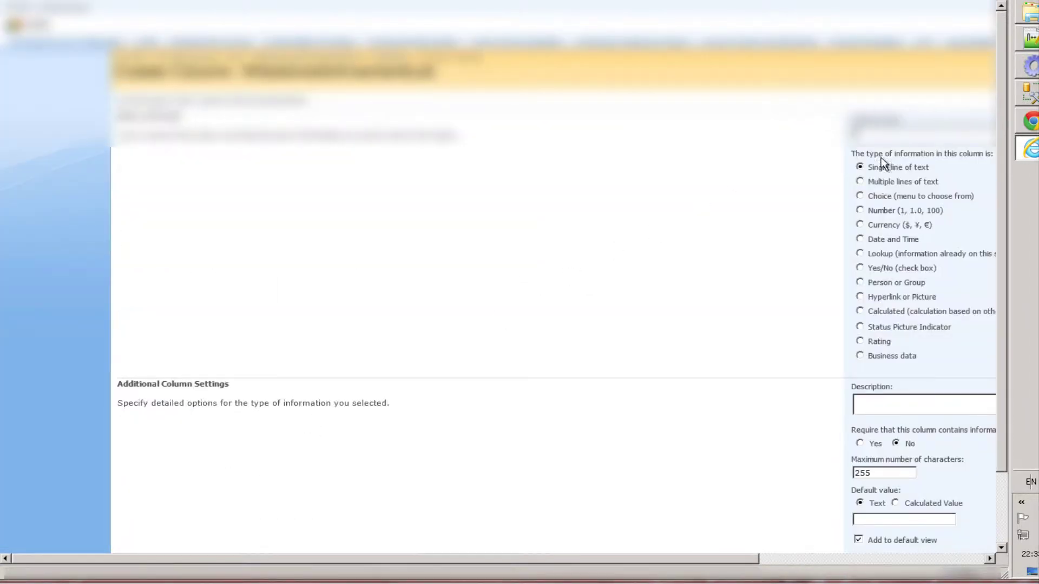
pyautogui.click(809, 557)
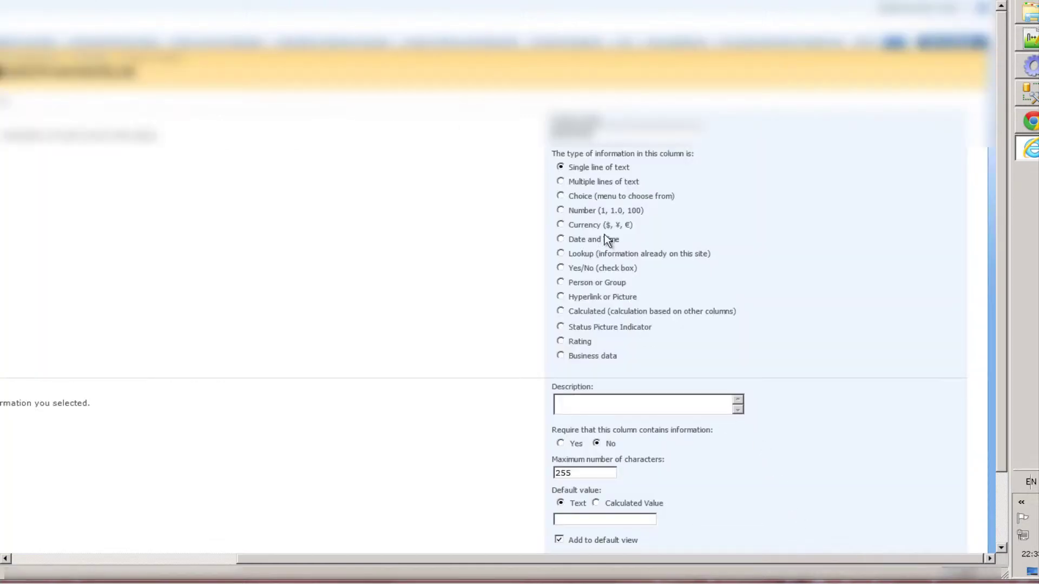
pyautogui.click(575, 238)
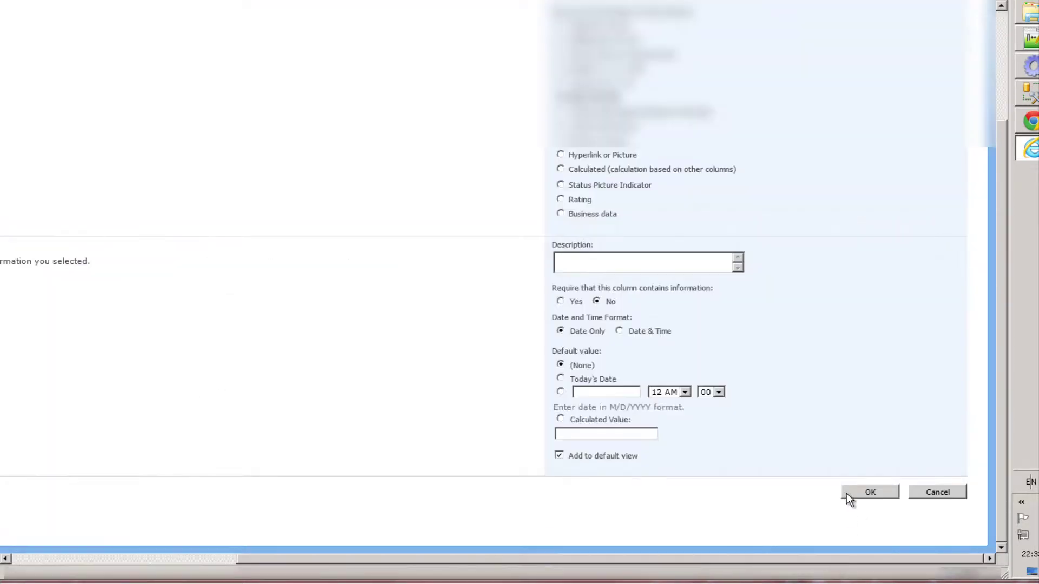
pyautogui.click(859, 487)
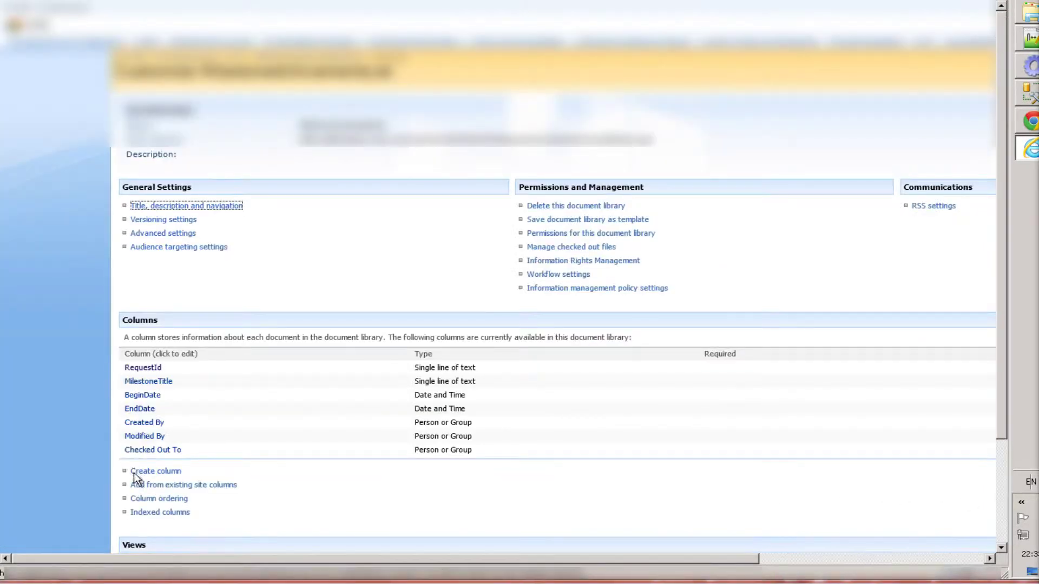
# Step: Add a single line of text column to the library following the EndDate column, limited to 255 characters
pyautogui.click(154, 472)
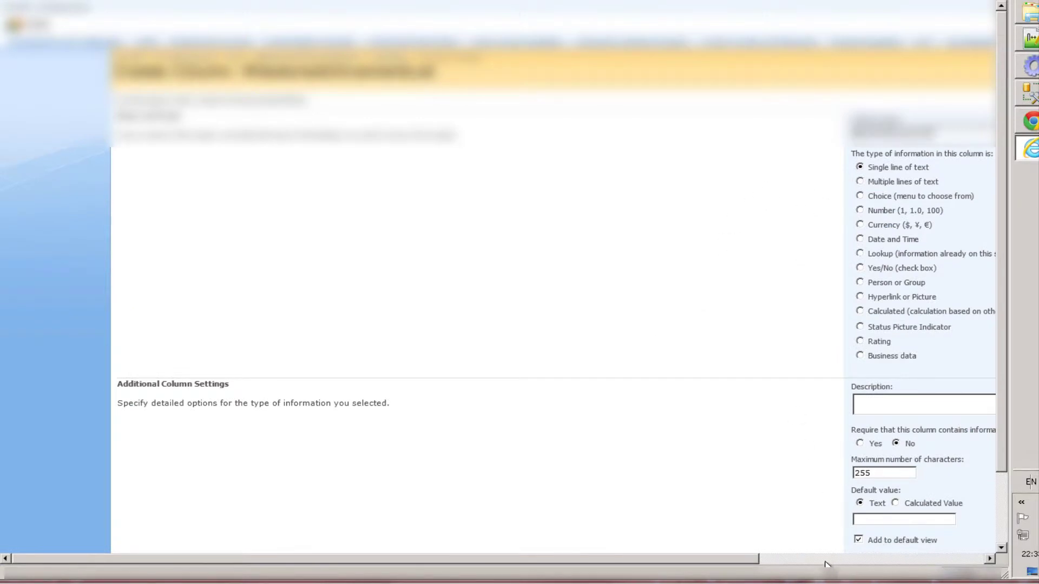
pyautogui.click(830, 559)
pyautogui.scroll(-2, 816, 461)
pyautogui.click(885, 493)
# Step: Add one more single line of text column to the library and include it in the default view
pyautogui.click(135, 485)
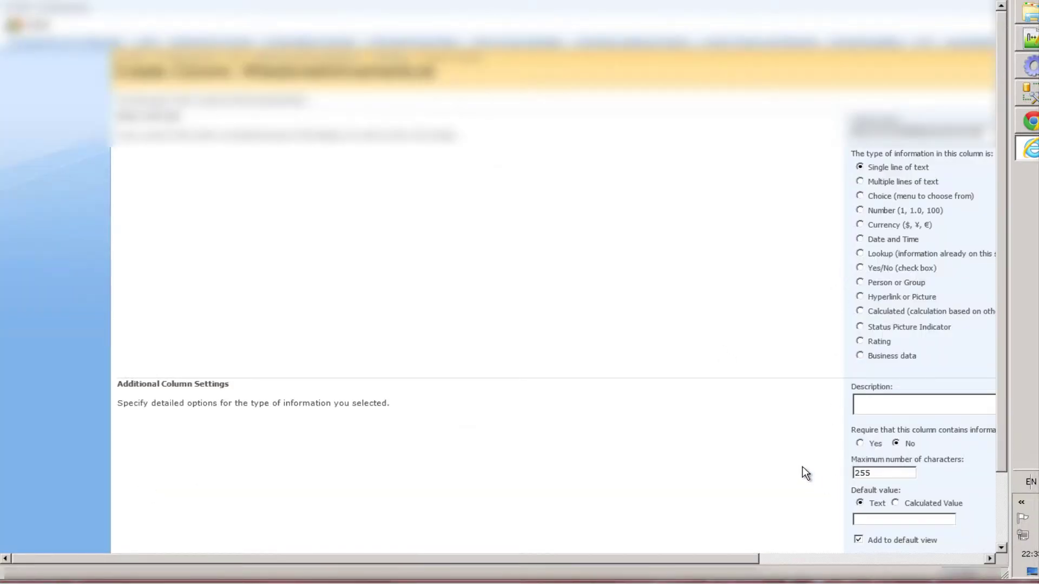
pyautogui.scroll(-2, 803, 474)
pyautogui.click(811, 558)
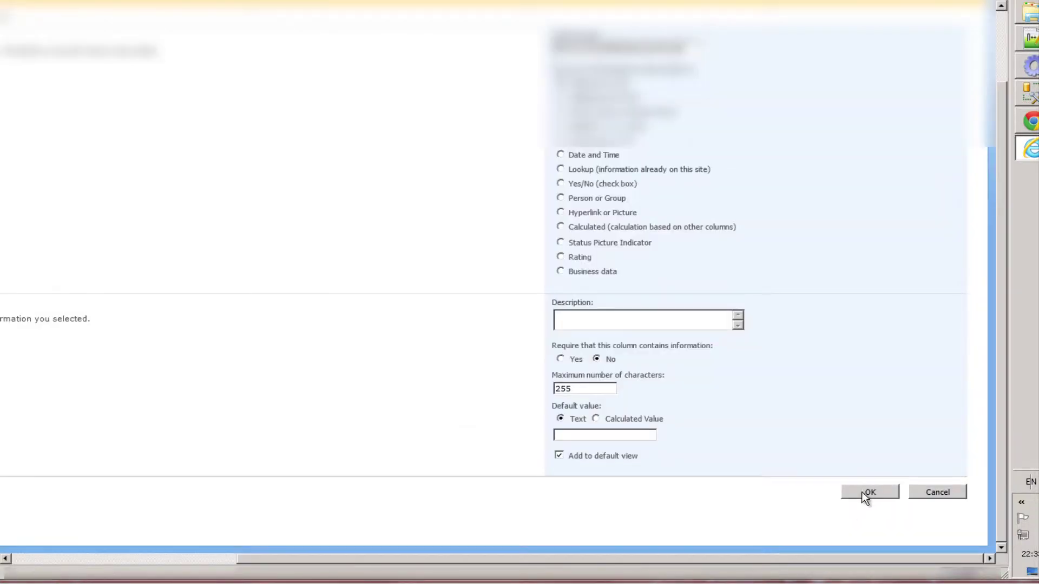
pyautogui.click(866, 495)
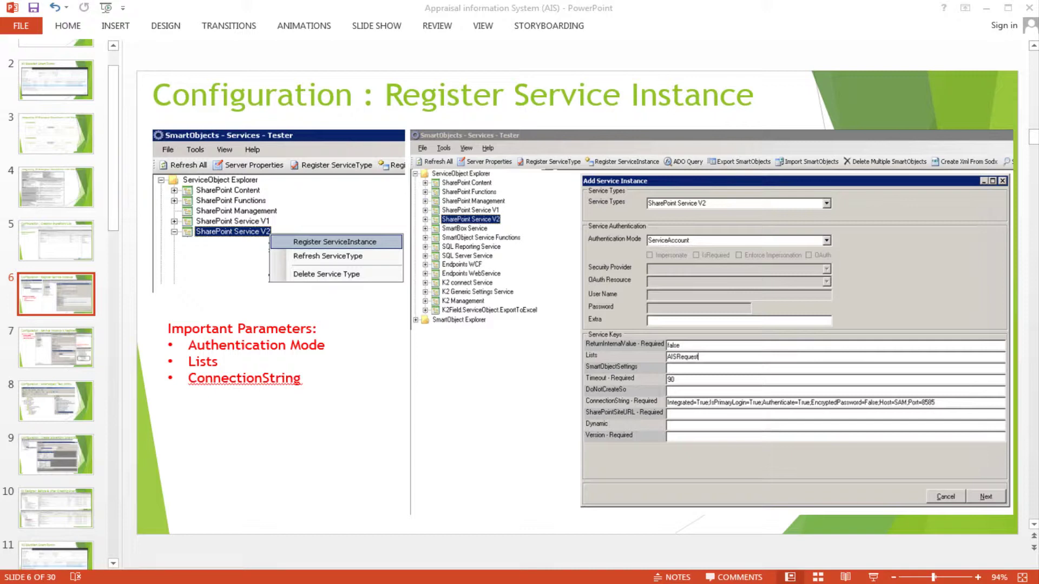
# Step: In the PowerPoint presentation, view the slide about the registered service instance and advance to the following slide
pyautogui.click(47, 347)
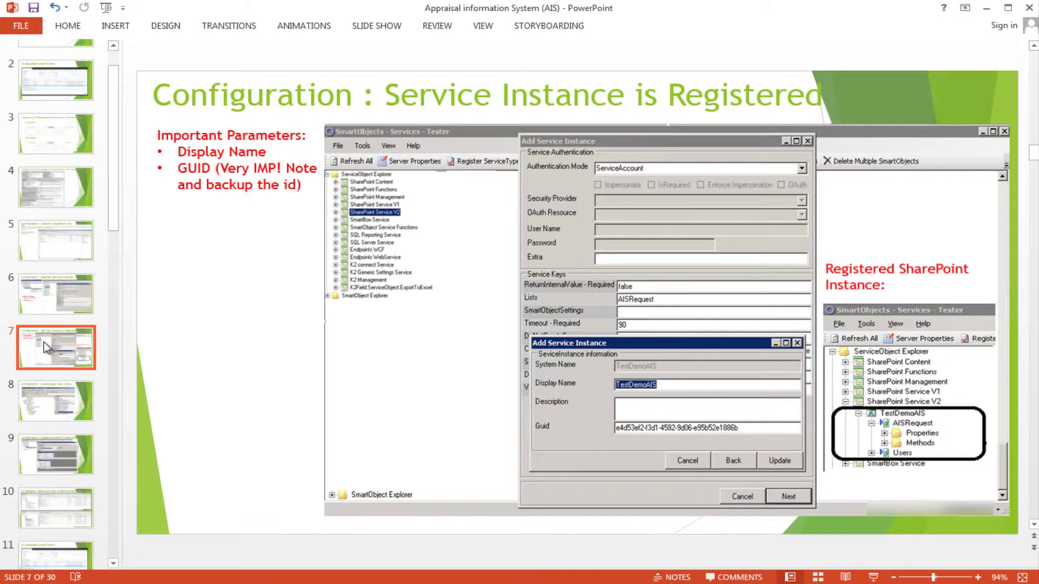
pyautogui.press('Down')
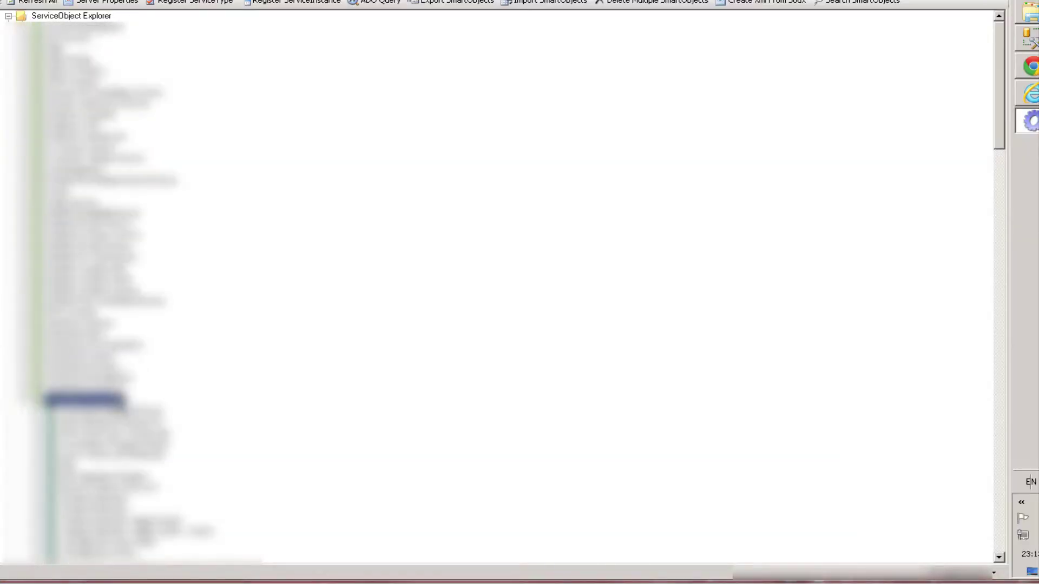
# Step: In the SmartObjects Services Tester, start registering a SharePoint Service V2 instance with the authentication mode ServiceAccount
pyautogui.rightClick(114, 401)
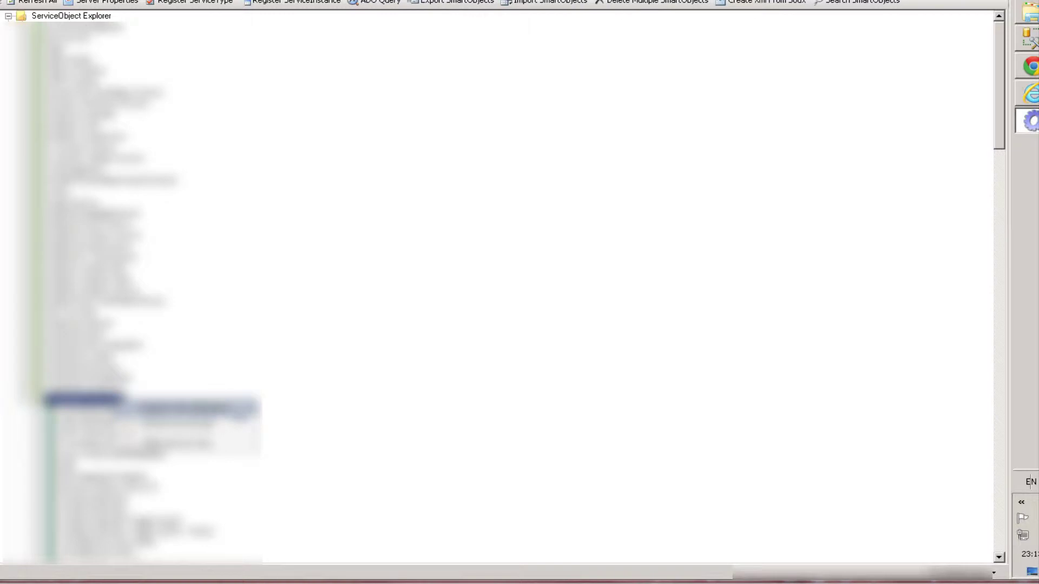
pyautogui.click(162, 407)
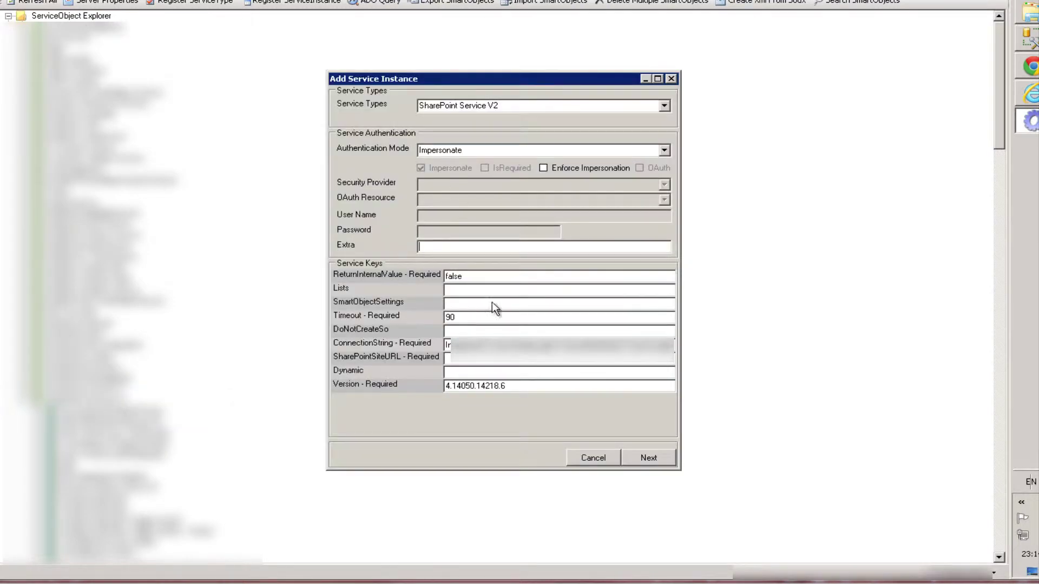
pyautogui.click(489, 148)
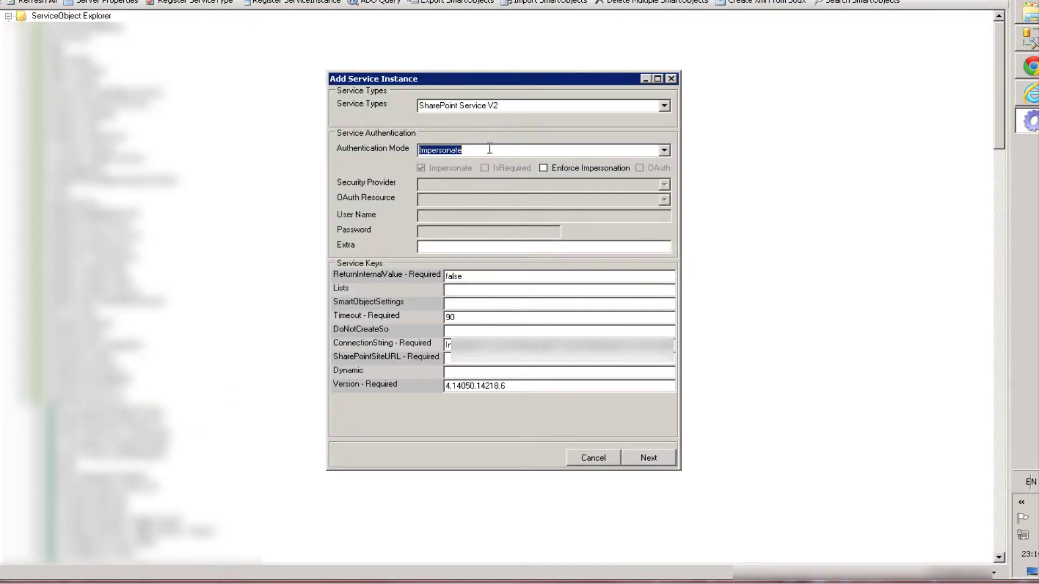
pyautogui.click(663, 151)
pyautogui.click(479, 172)
pyautogui.click(664, 151)
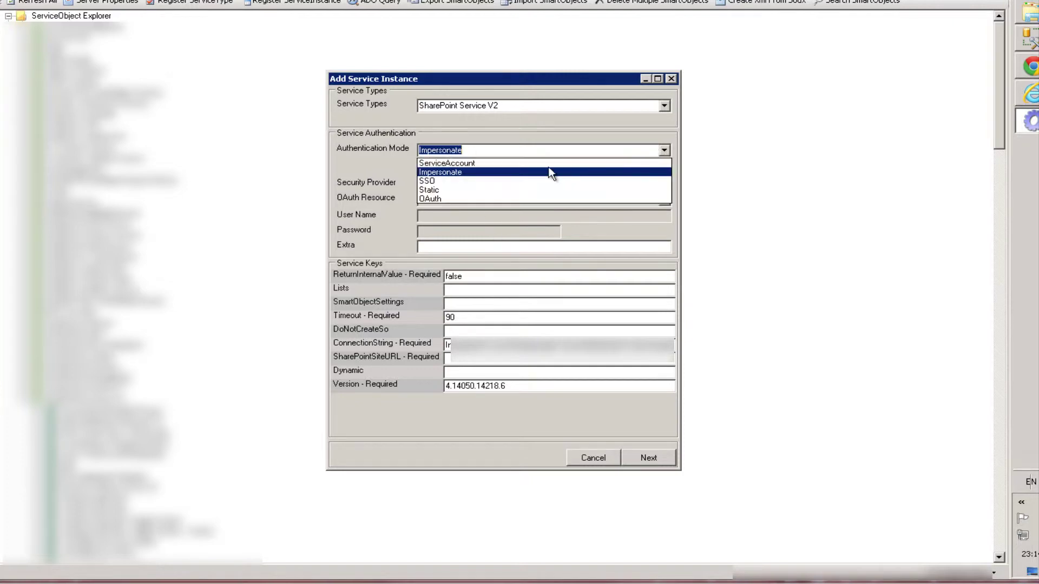
pyautogui.click(517, 162)
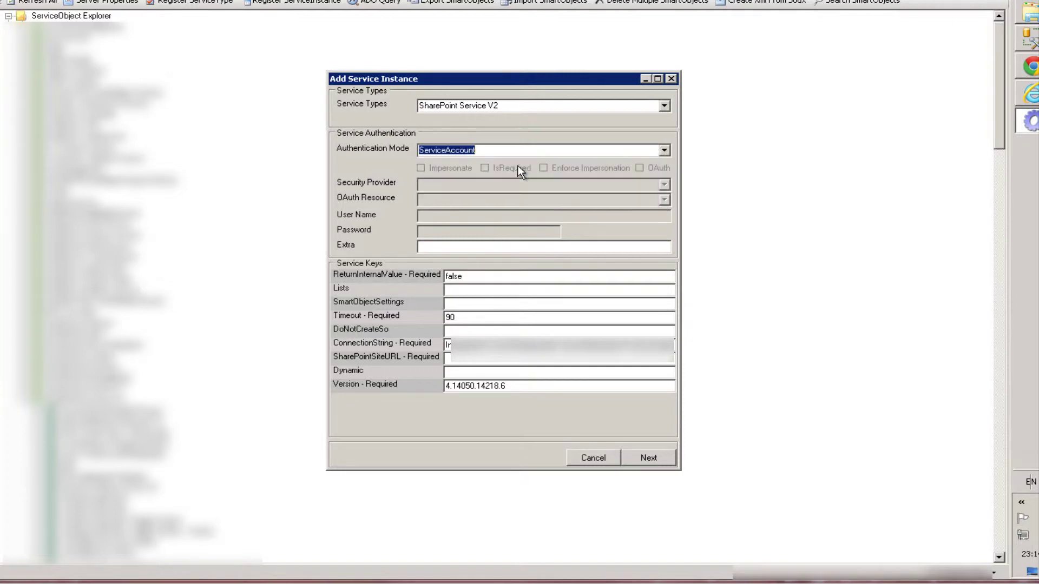
# Step: Set the Lists service key to MilestoneAchivementList and DoNotCreateSo to True
pyautogui.click(474, 290)
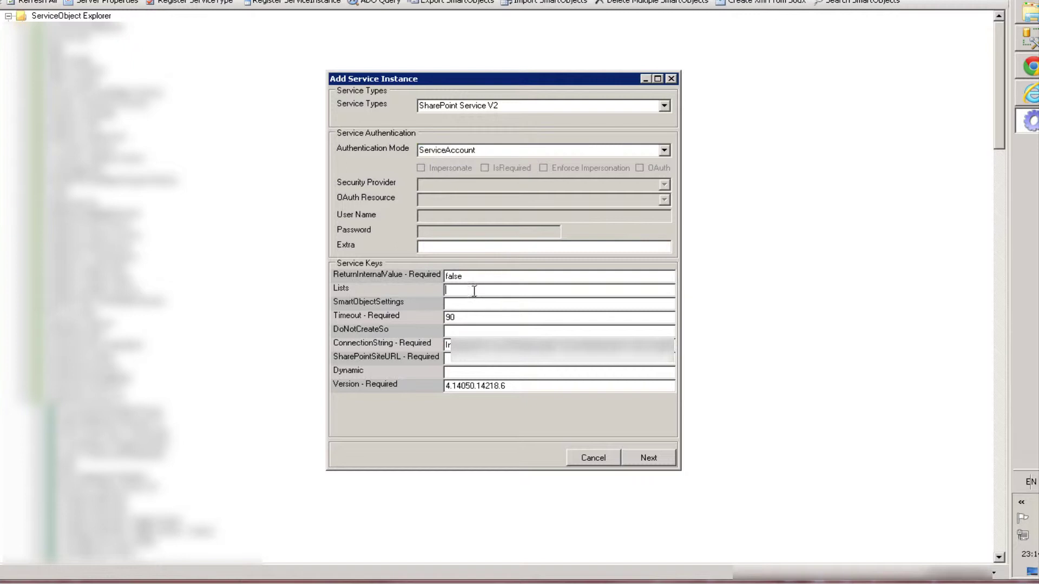
pyautogui.write('MilestoneAchivementList')
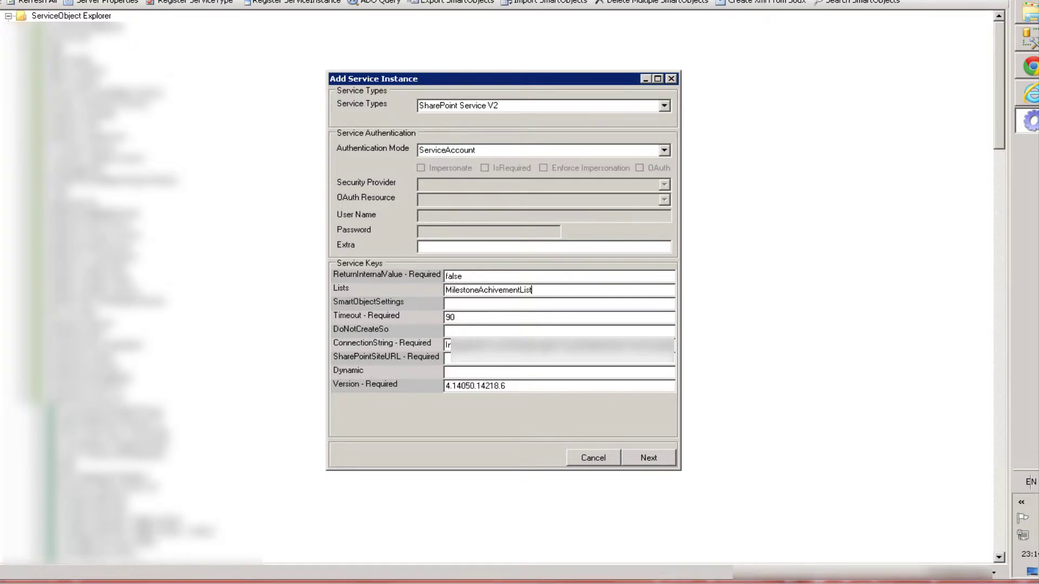
pyautogui.click(467, 331)
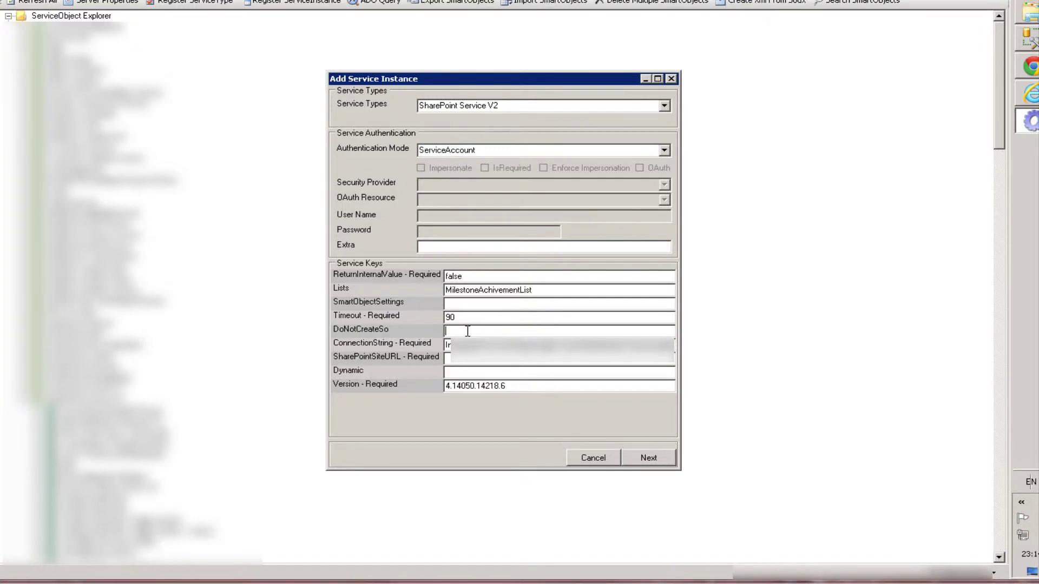
pyautogui.write('True')
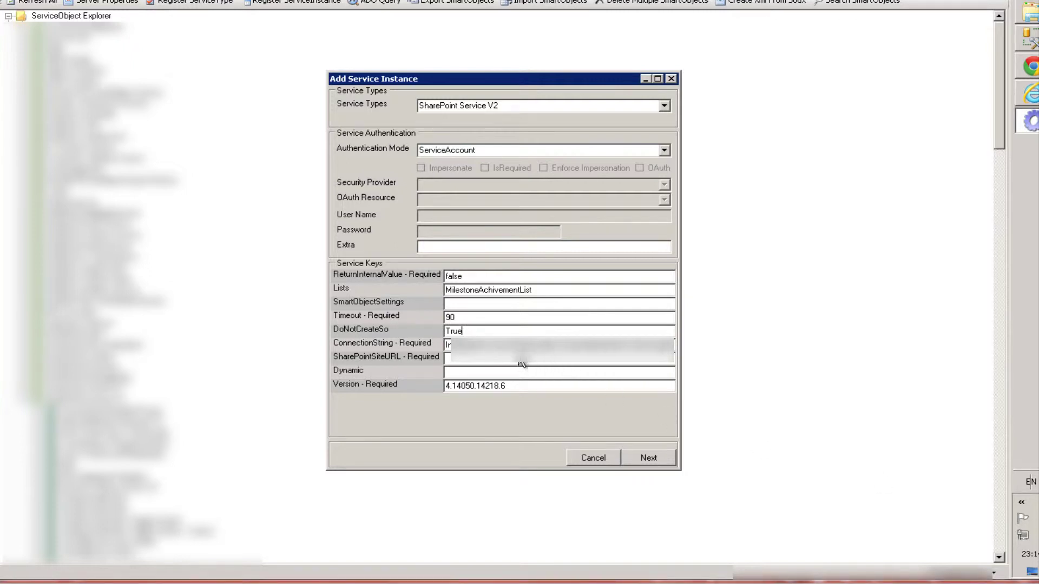
# Step: Fill in the SharePoint site URL, set Dynamic to False, and add the service instance with AIS as system and display name
pyautogui.click(490, 361)
pyautogui.hotkey('ctrl', 'v')
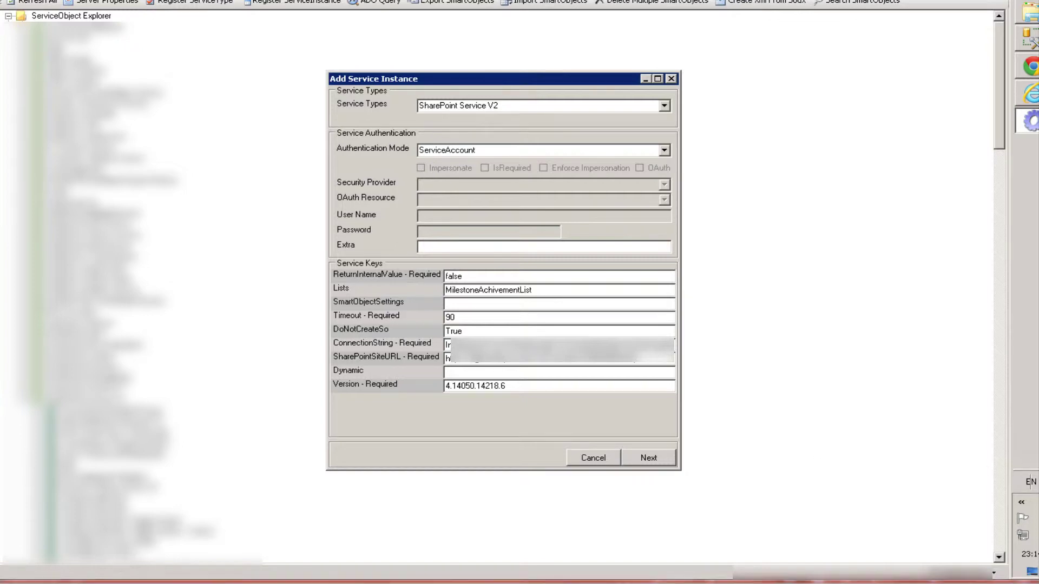
pyautogui.write('False')
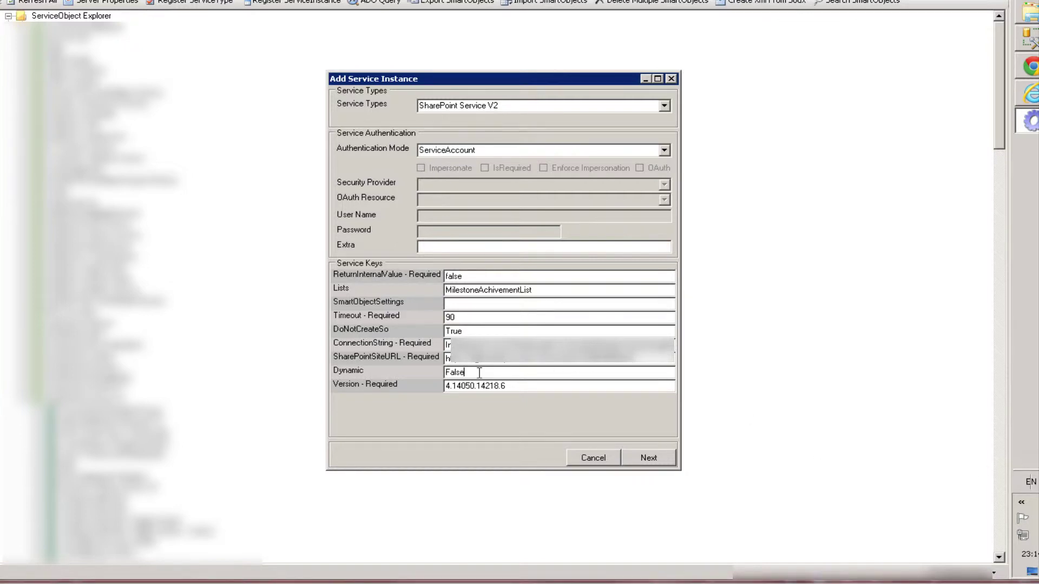
pyautogui.click(652, 458)
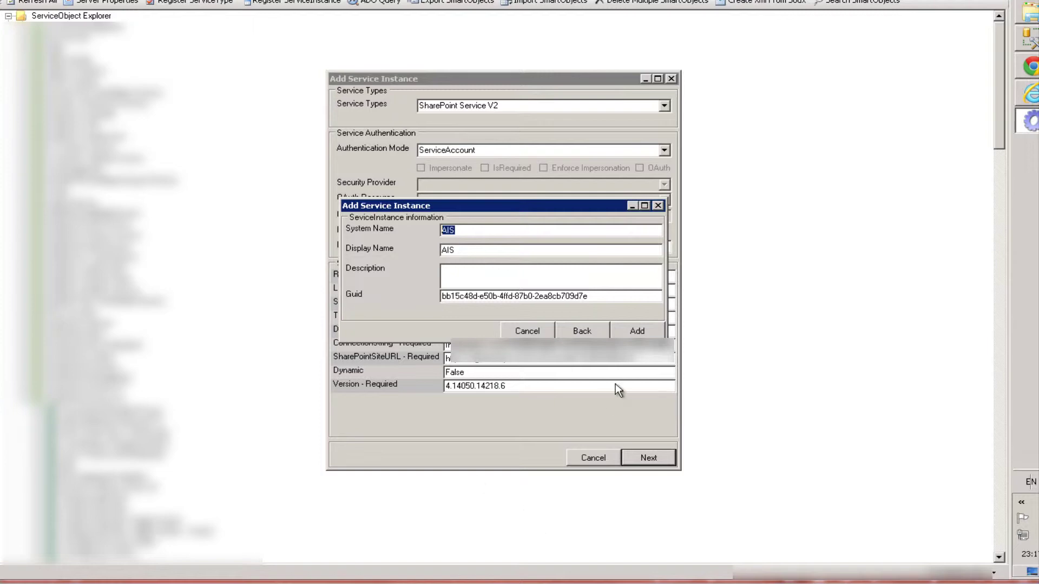
pyautogui.click(638, 331)
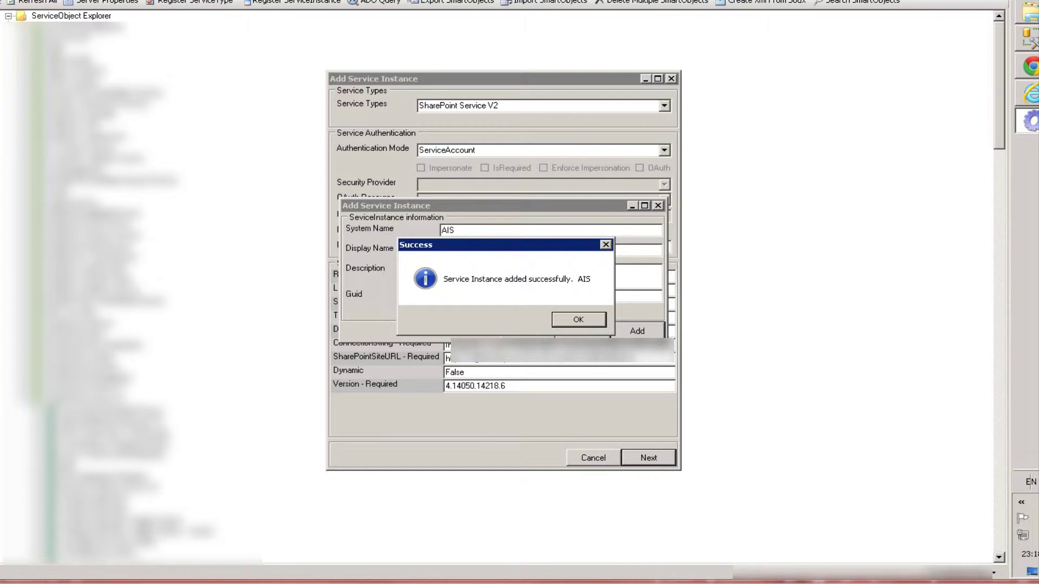
# Step: Create a SmartObject from MilestoneAchivementList under the AIS service instance and name it SPMilestoneAchivementList
pyautogui.click(563, 320)
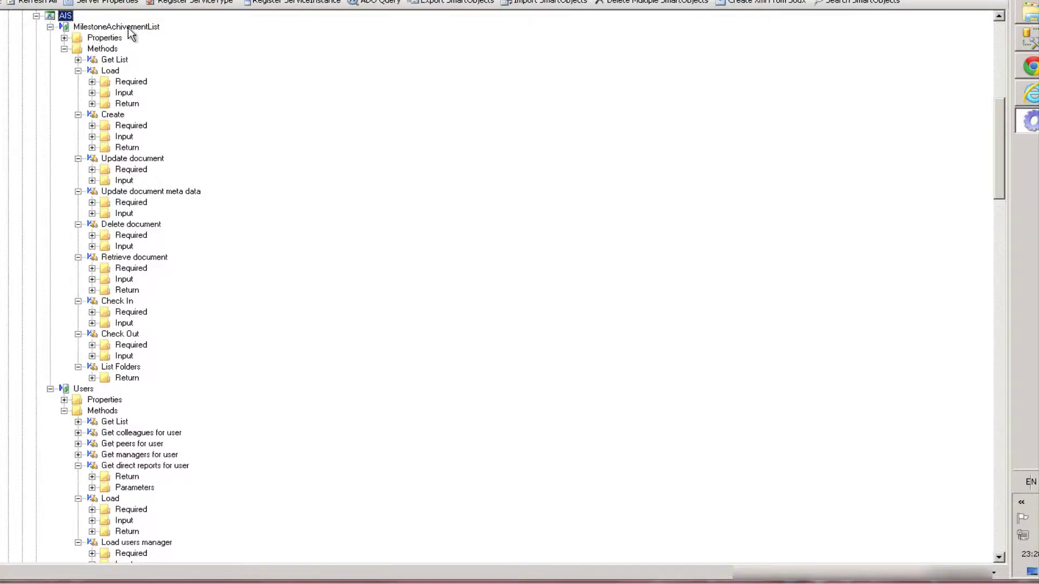
pyautogui.click(130, 29)
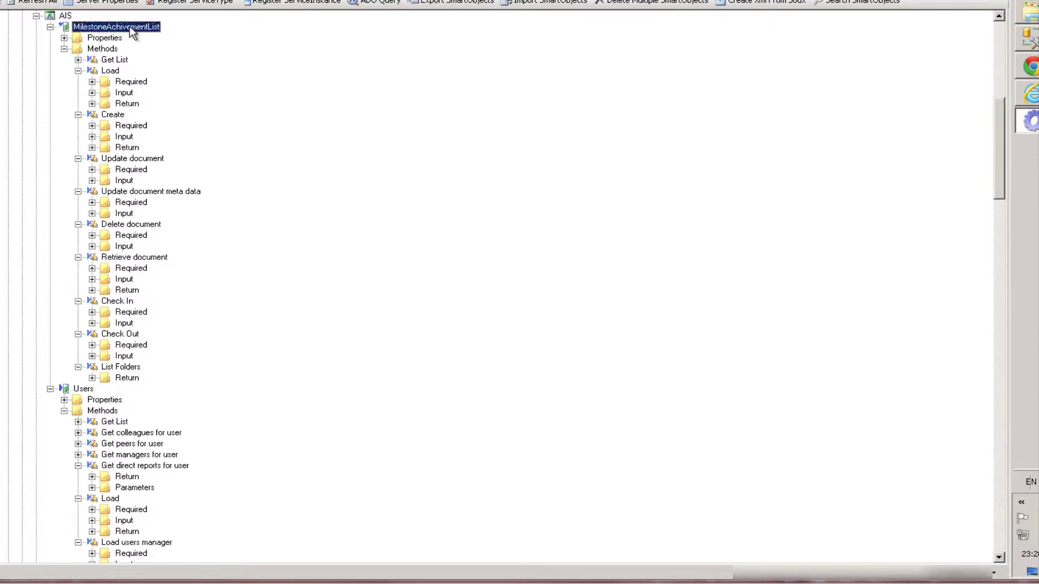
pyautogui.rightClick(152, 29)
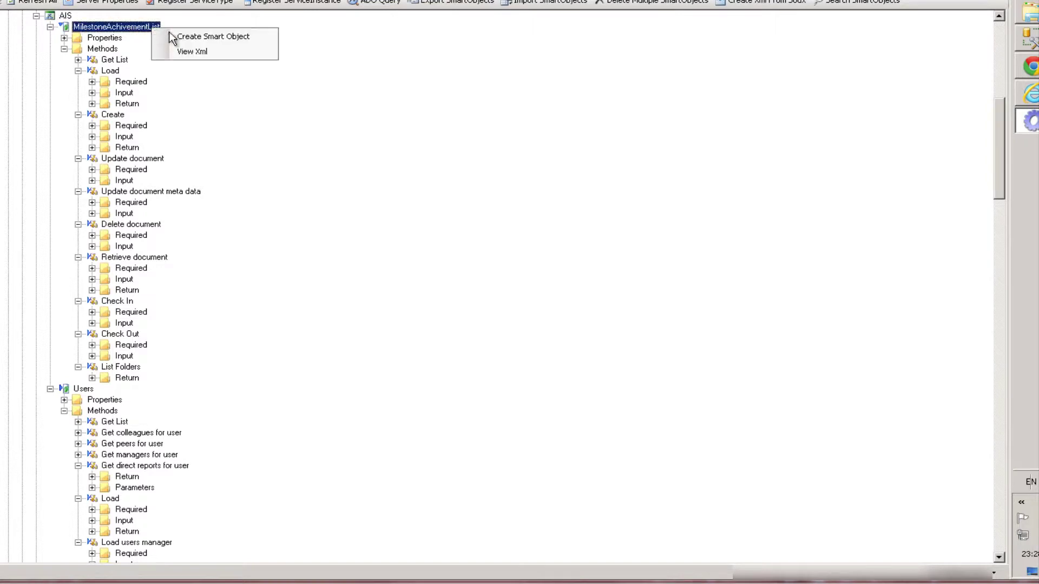
pyautogui.click(202, 36)
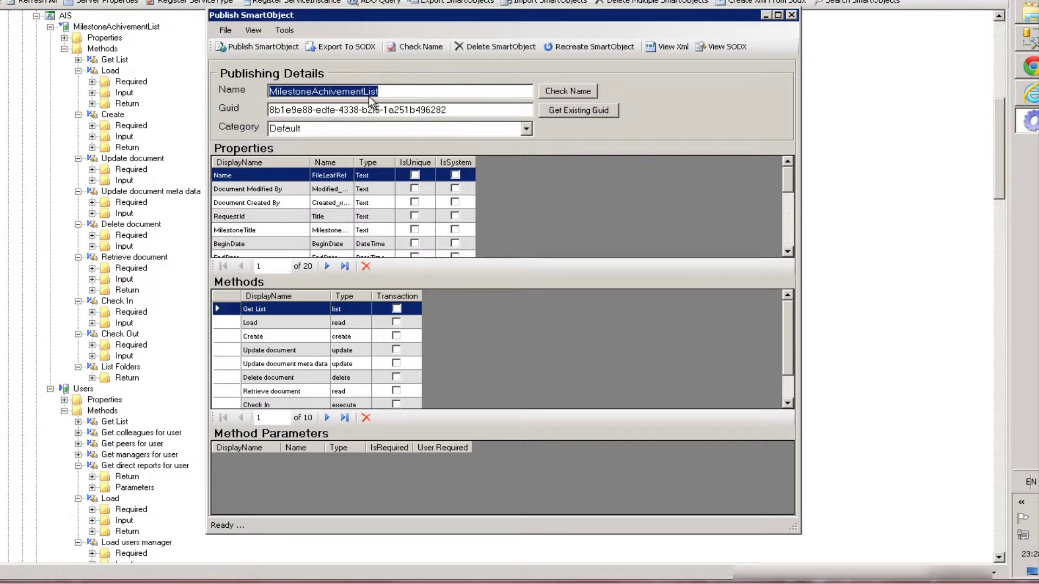
pyautogui.click(394, 92)
pyautogui.doubleClick(394, 92)
pyautogui.press('Home')
pyautogui.write('SP')
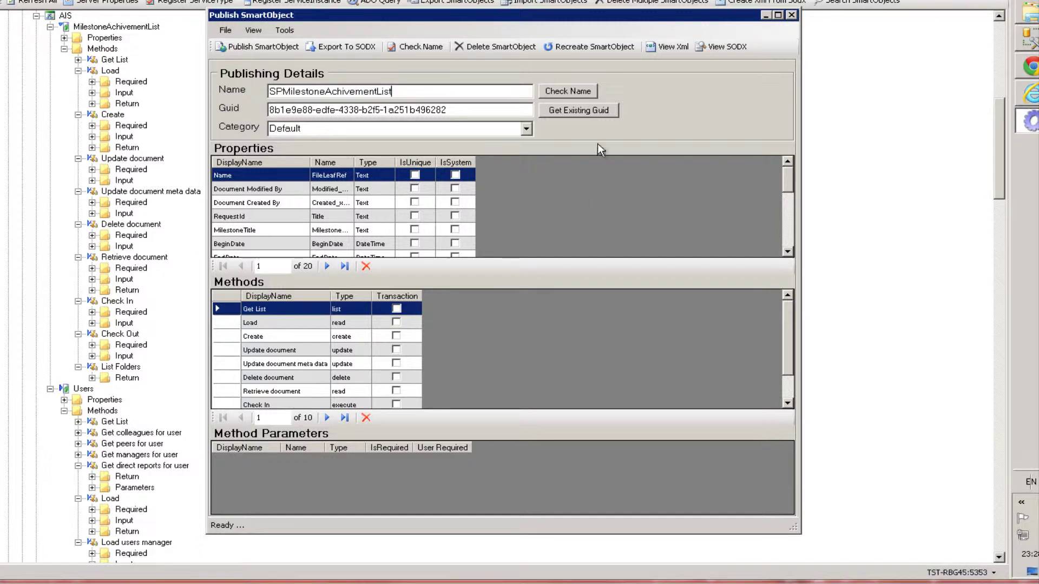
# Step: Set the SmartObject's category to TESTING\AIS and publish it
pyautogui.doubleClick(391, 128)
pyautogui.write('TESTING\\AIS')
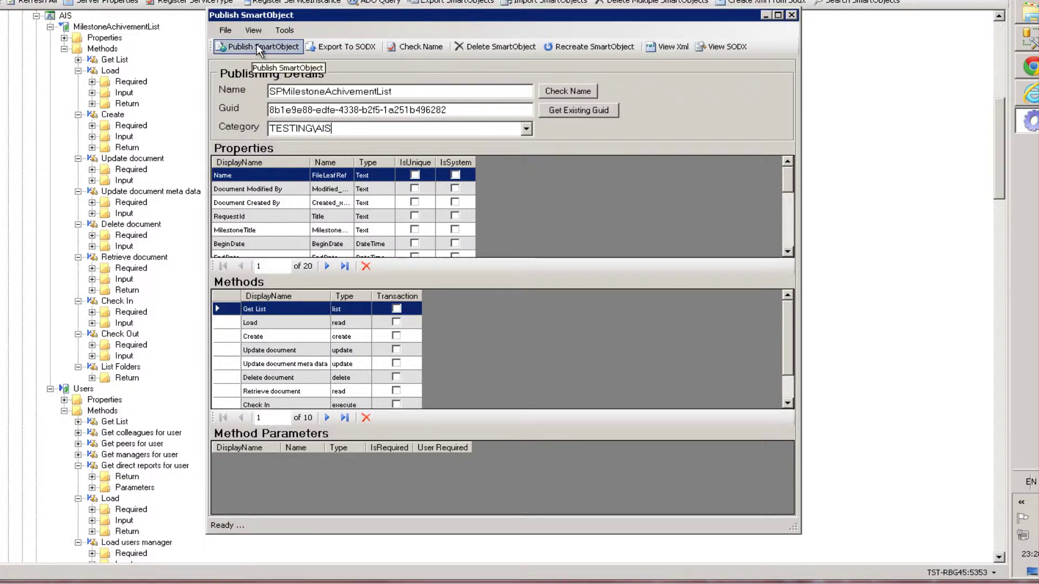
pyautogui.moveTo(459, 109); pyautogui.dragTo(217, 110)
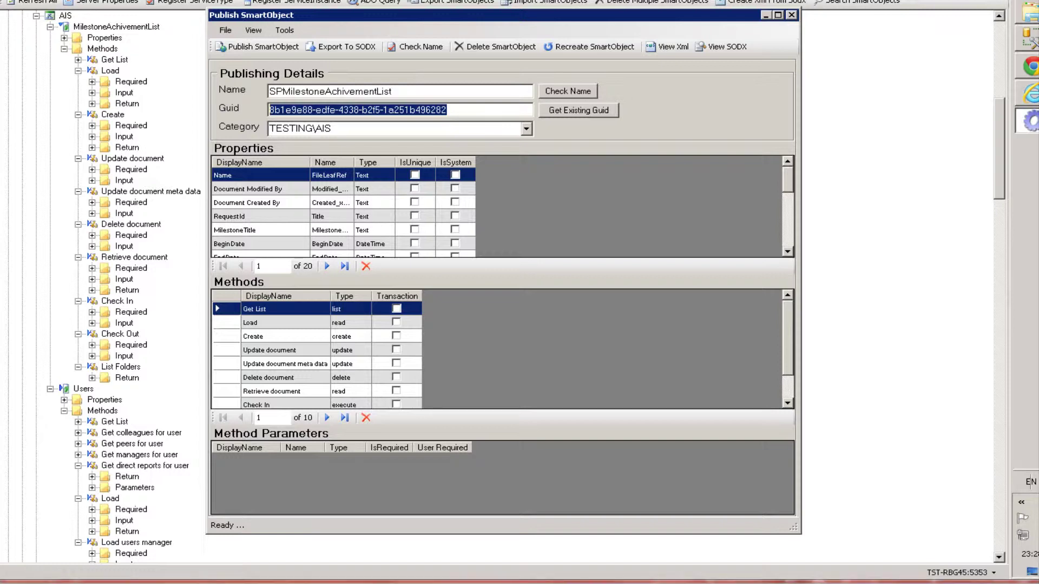
pyautogui.click(243, 48)
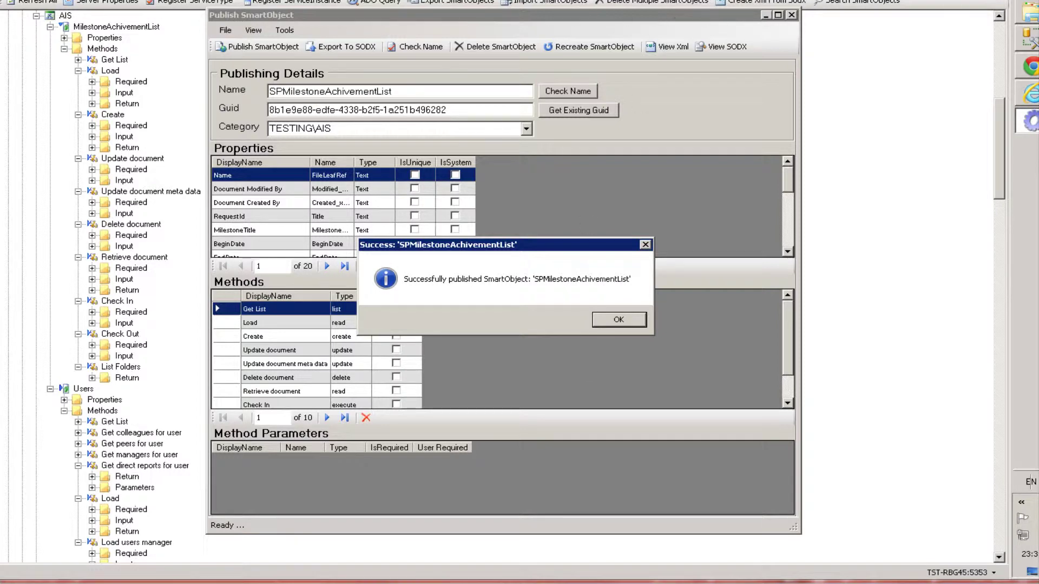
# Step: Switch to K2 Designer and refresh the item list of the TESTING > AIS category
pyautogui.click(1030, 66)
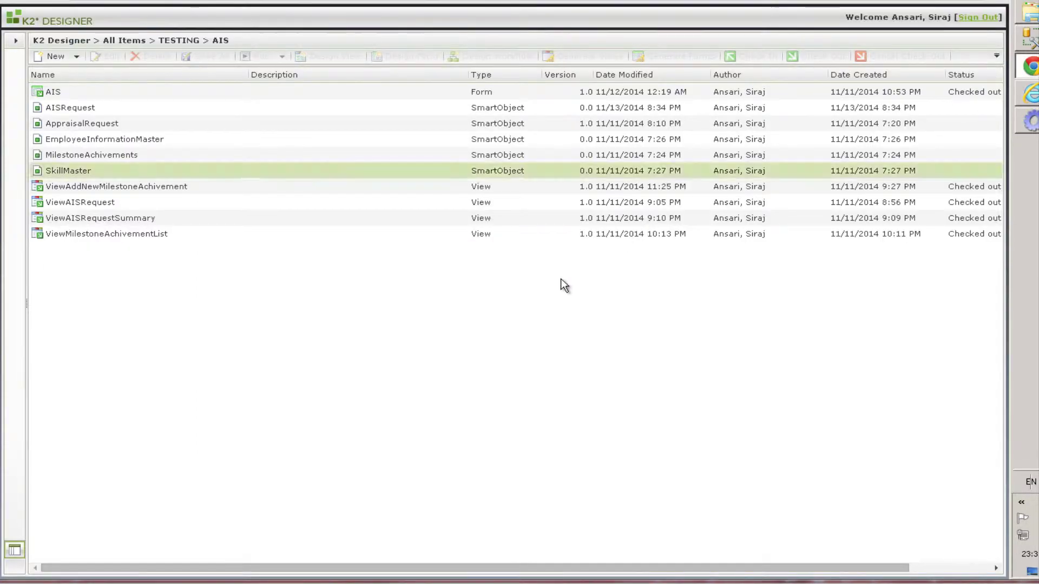
pyautogui.click(996, 56)
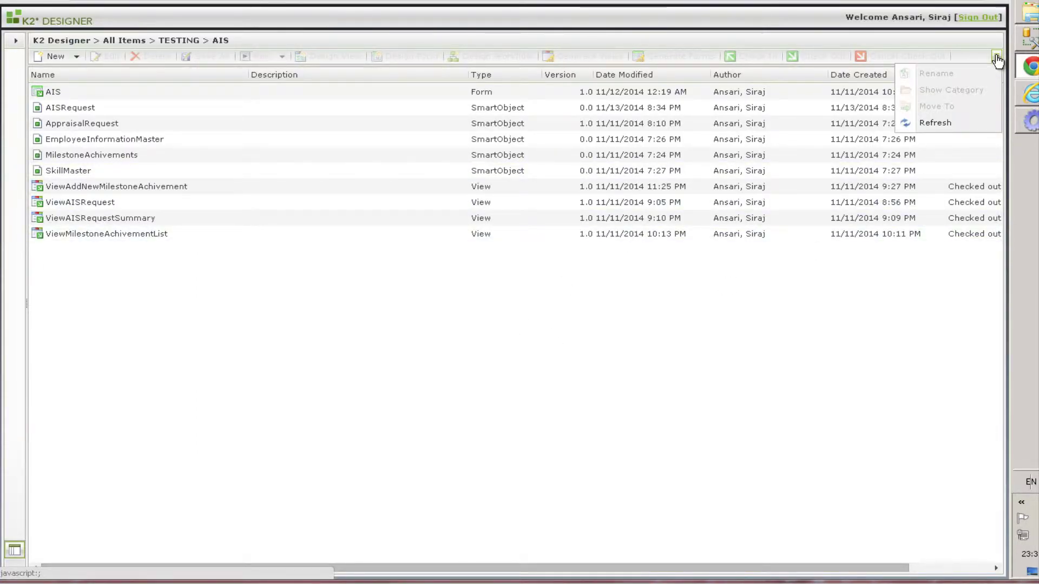
pyautogui.click(931, 123)
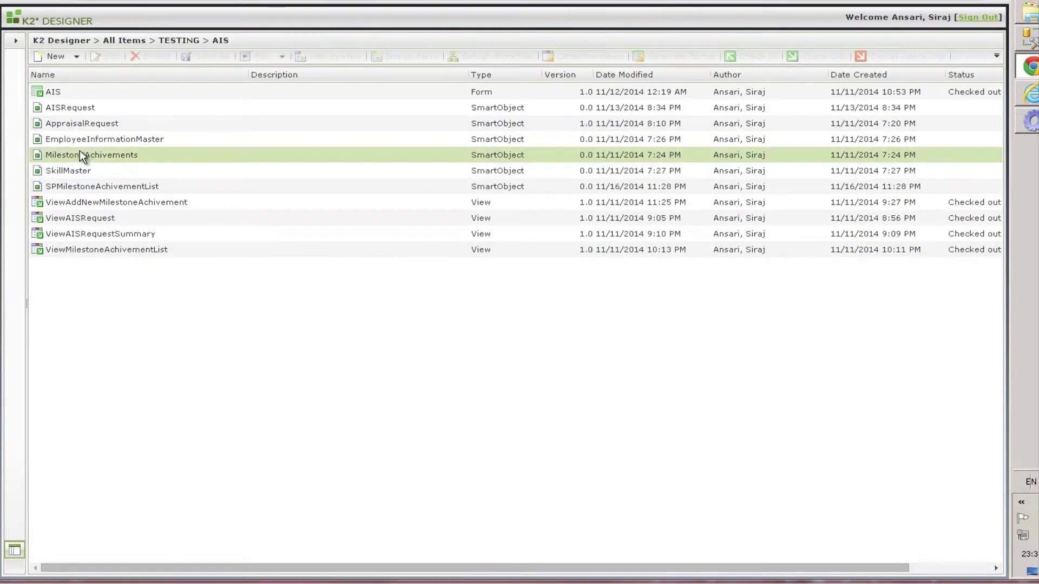
# Step: Start designing a view for the SPMilestoneAchivementList SmartObject and name it ViewSPMilestoneAchivementList
pyautogui.click(125, 185)
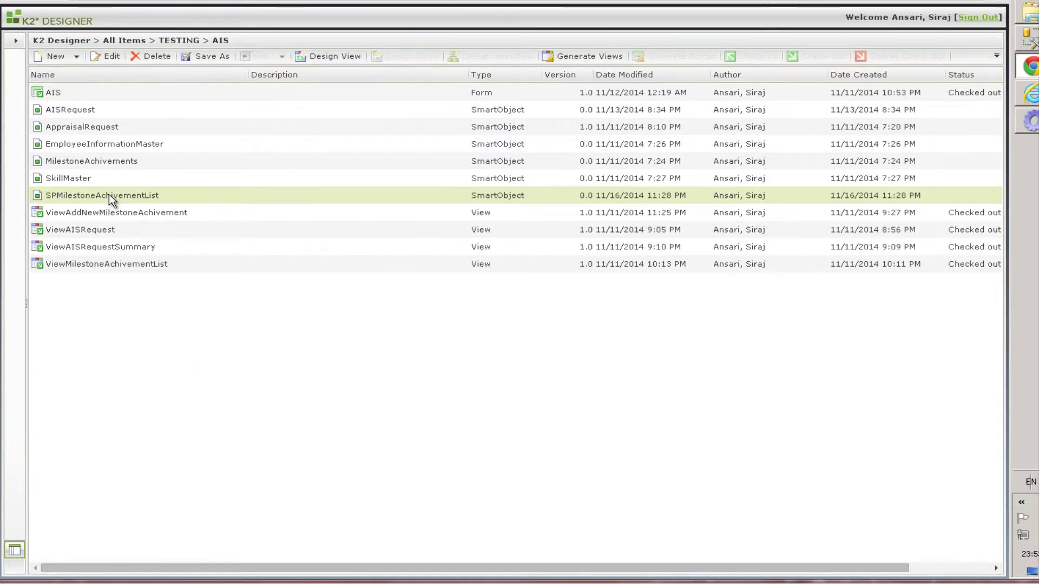
pyautogui.rightClick(109, 193)
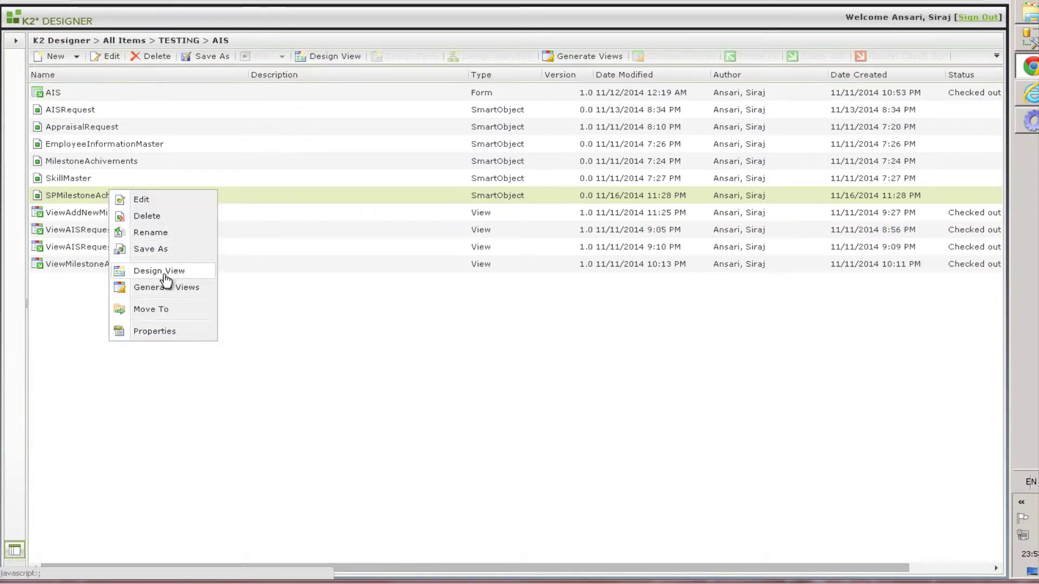
pyautogui.click(164, 275)
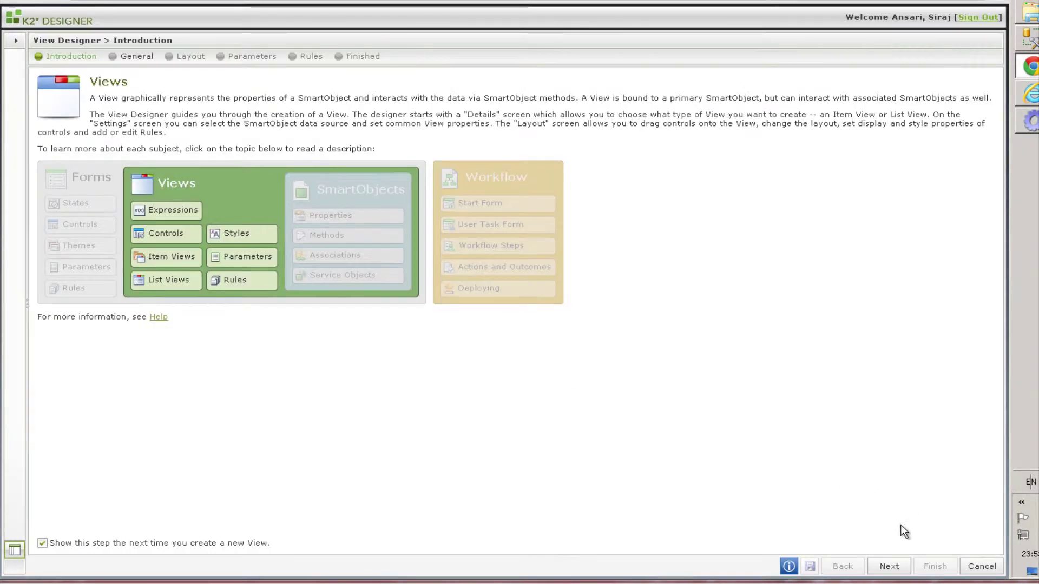
pyautogui.click(887, 565)
pyautogui.write('ViewSPMilestoneAchivementList')
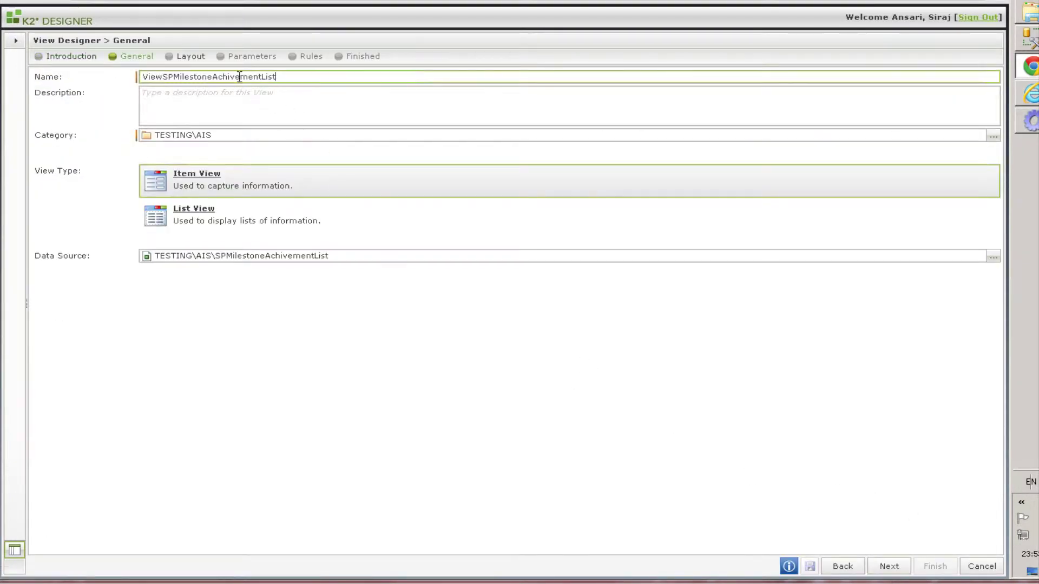
# Step: Make it a List View, turn off calling the list method when the form loads, and continue to the layout
pyautogui.moveTo(276, 77); pyautogui.dragTo(75, 86)
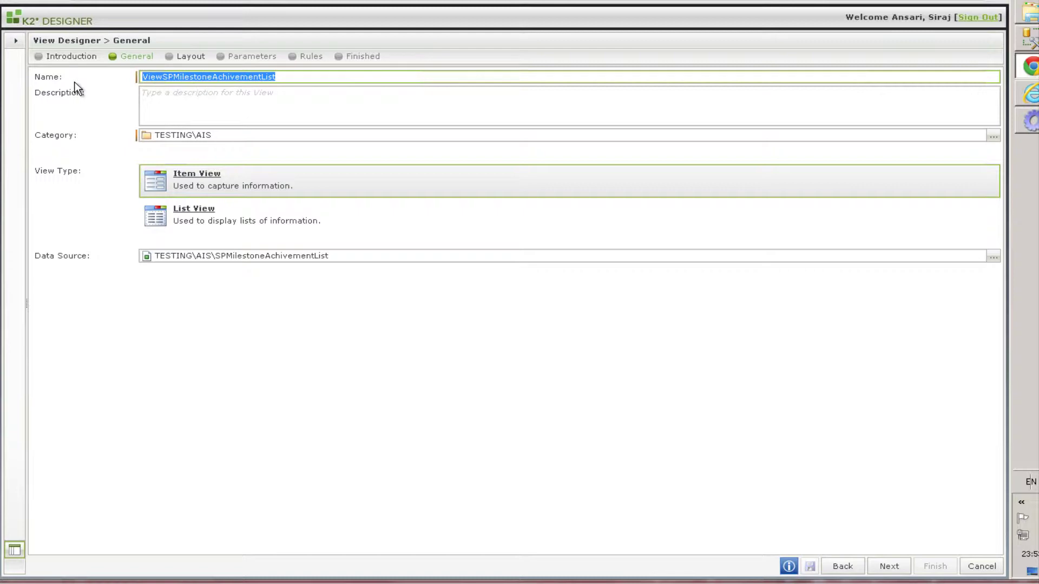
pyautogui.click(222, 220)
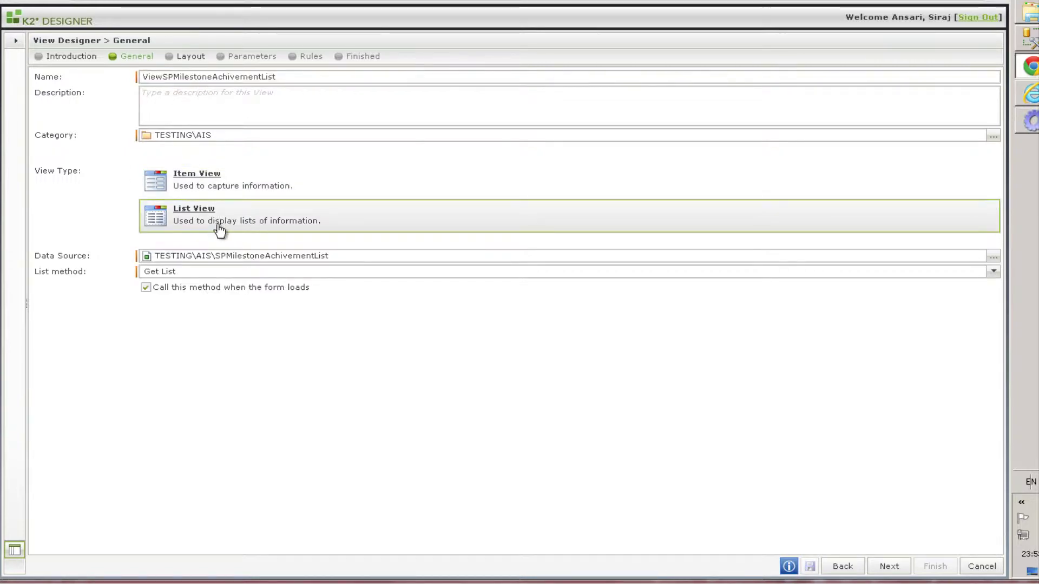
pyautogui.click(147, 288)
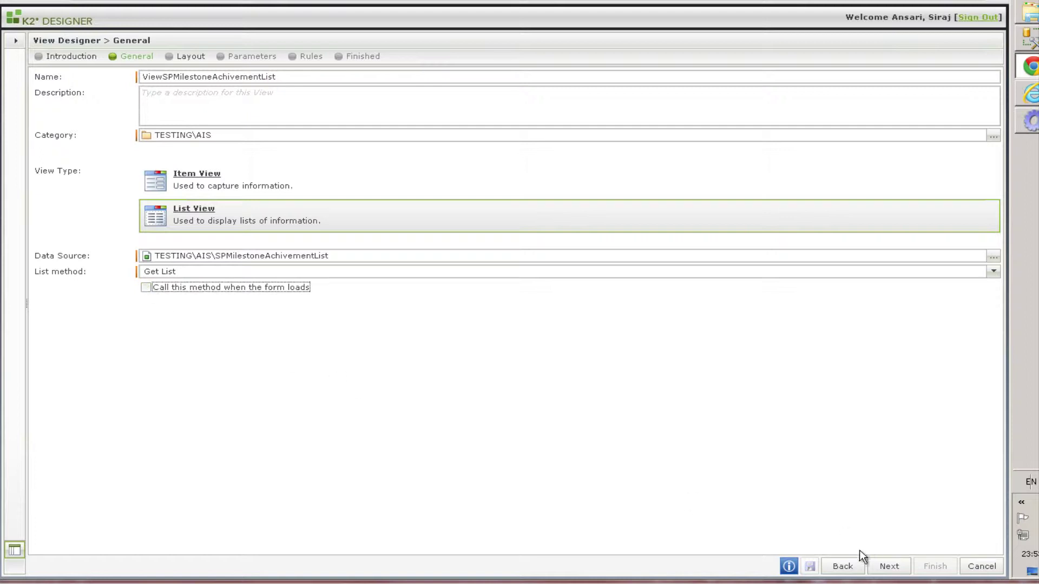
pyautogui.click(884, 568)
# Step: Create labels and controls for the fields MilestoneTitle, BeginDate, EndDate, NewSkillsAcquired, SummarizedMilestoneAchived and File
pyautogui.click(382, 316)
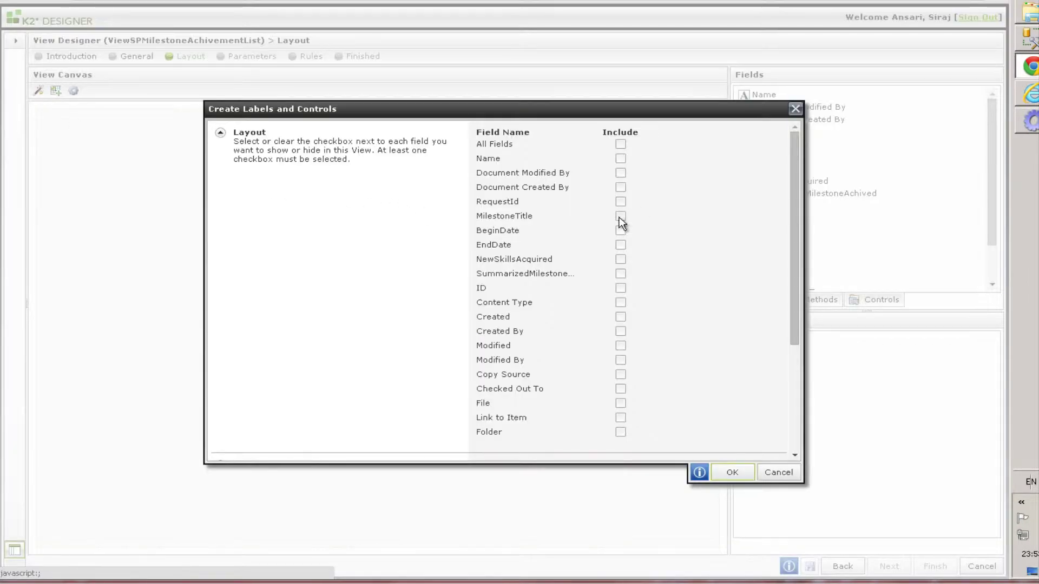
pyautogui.click(620, 216)
pyautogui.click(620, 232)
pyautogui.click(620, 245)
pyautogui.click(621, 259)
pyautogui.click(620, 273)
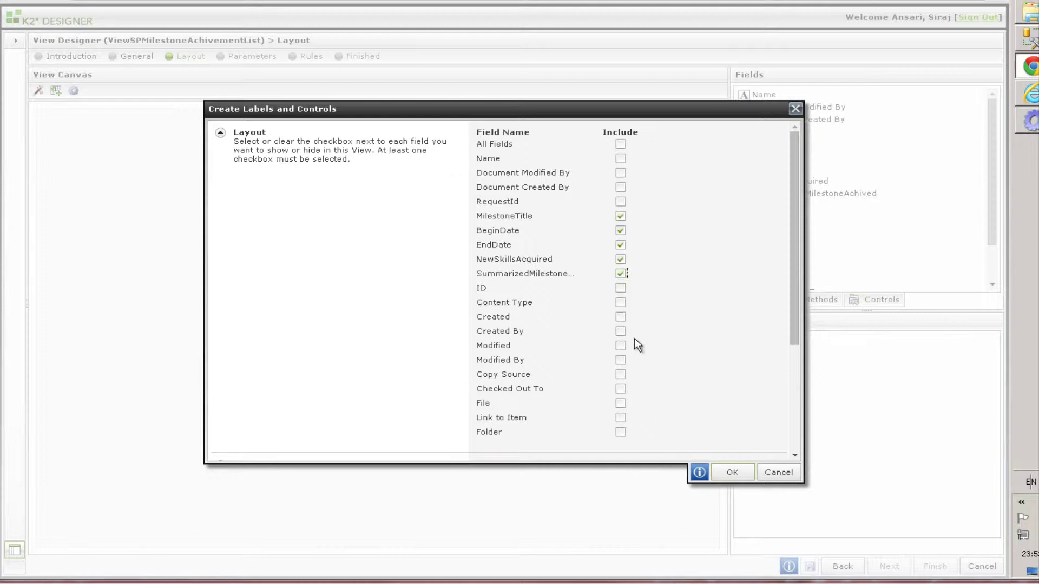
pyautogui.scroll(-2, 652, 408)
pyautogui.click(621, 335)
# Step: Enable single-row list editing with adding, editing and removing rows, disable the Add new row link, and generate the layout
pyautogui.scroll(-3, 484, 377)
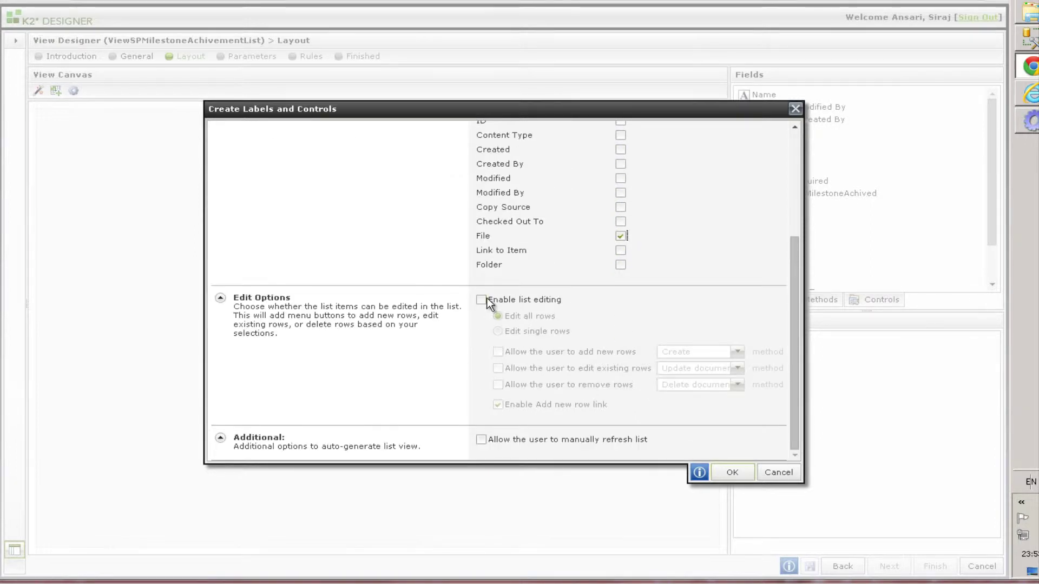
pyautogui.click(481, 300)
pyautogui.click(499, 332)
pyautogui.click(498, 352)
pyautogui.click(498, 369)
pyautogui.click(498, 385)
pyautogui.click(498, 406)
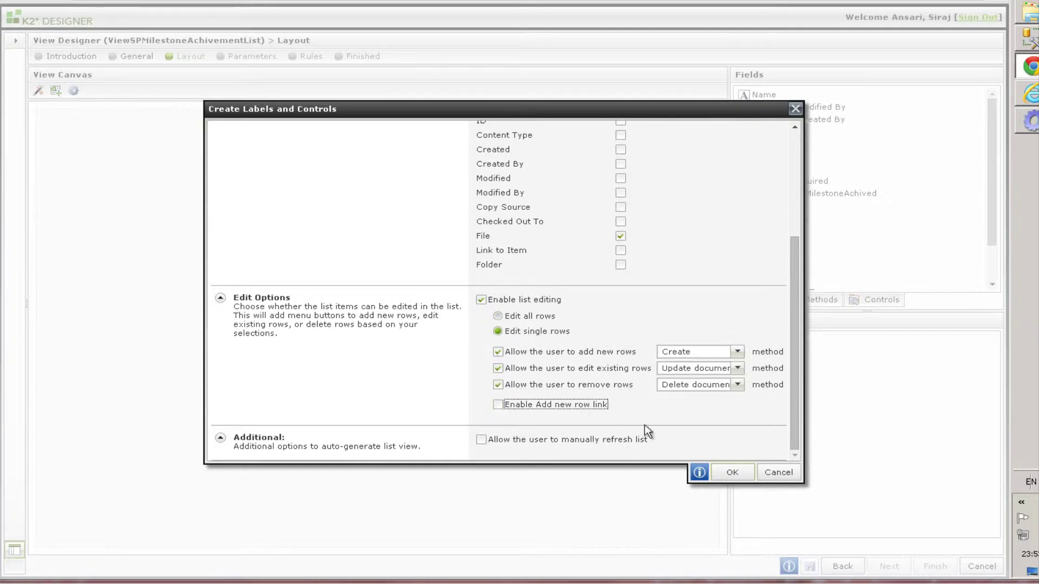
pyautogui.click(733, 474)
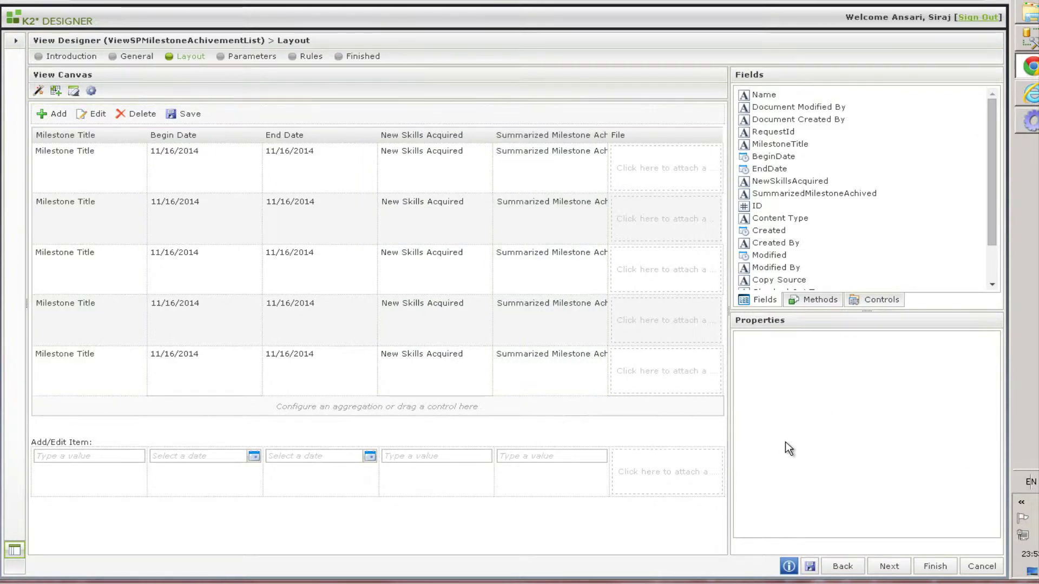
# Step: Make the Save toolbar button of the list view disabled and invisible
pyautogui.click(188, 115)
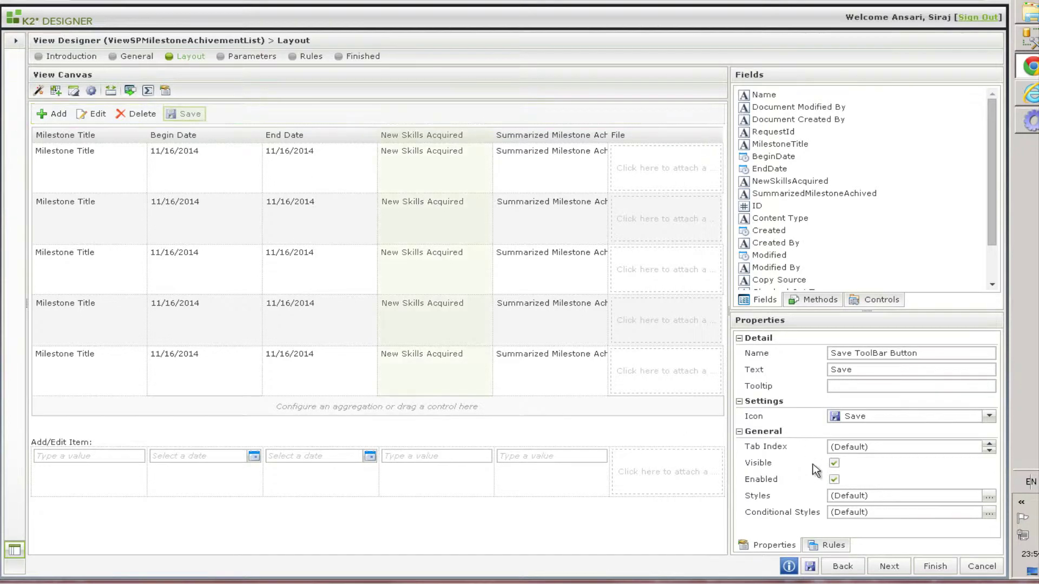
pyautogui.click(834, 479)
pyautogui.click(834, 463)
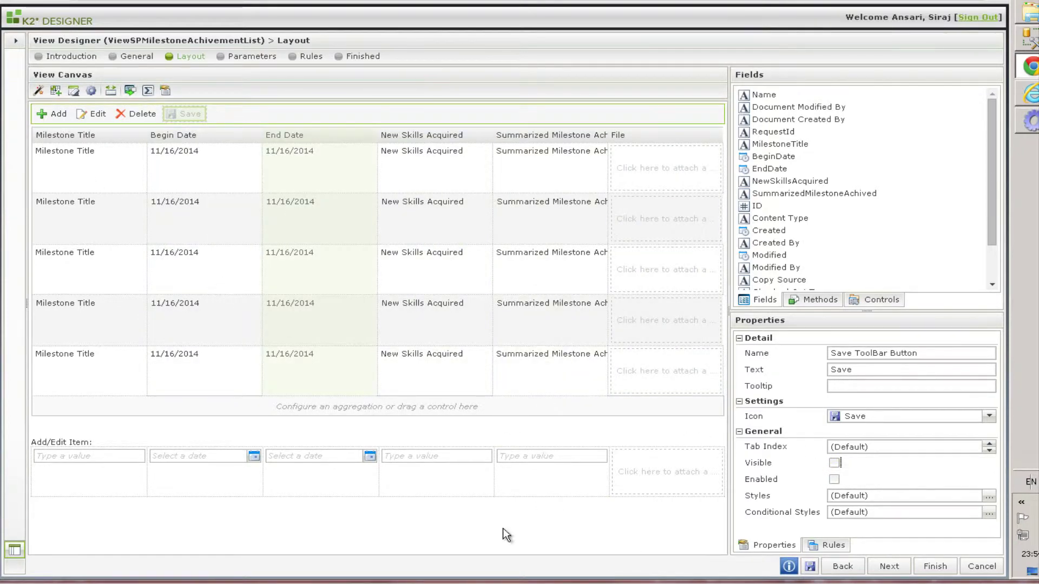
# Step: Open the click rule of the Add toolbar button for editing
pyautogui.click(54, 117)
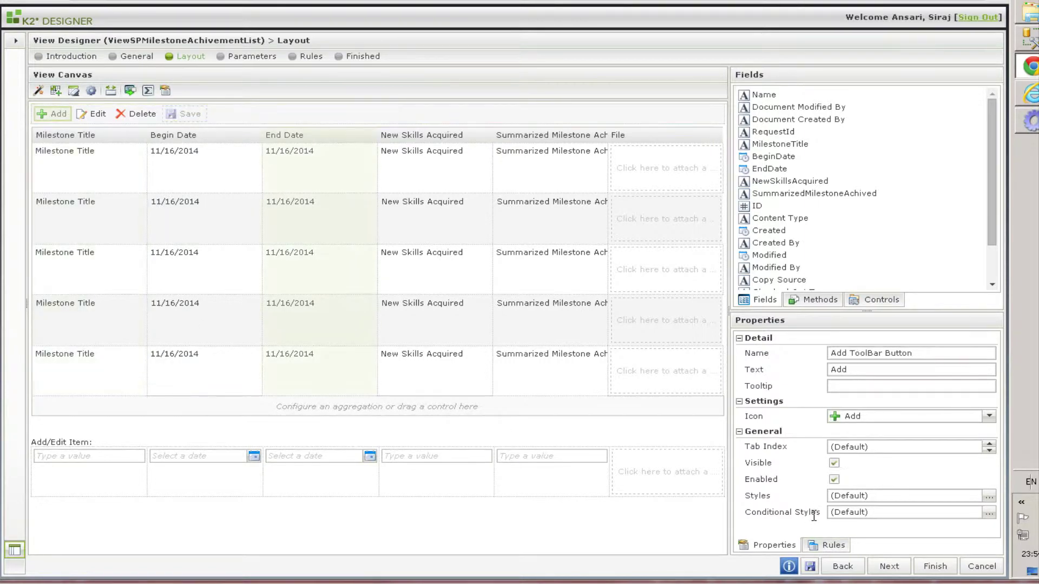
pyautogui.click(831, 546)
pyautogui.click(806, 377)
pyautogui.doubleClick(806, 378)
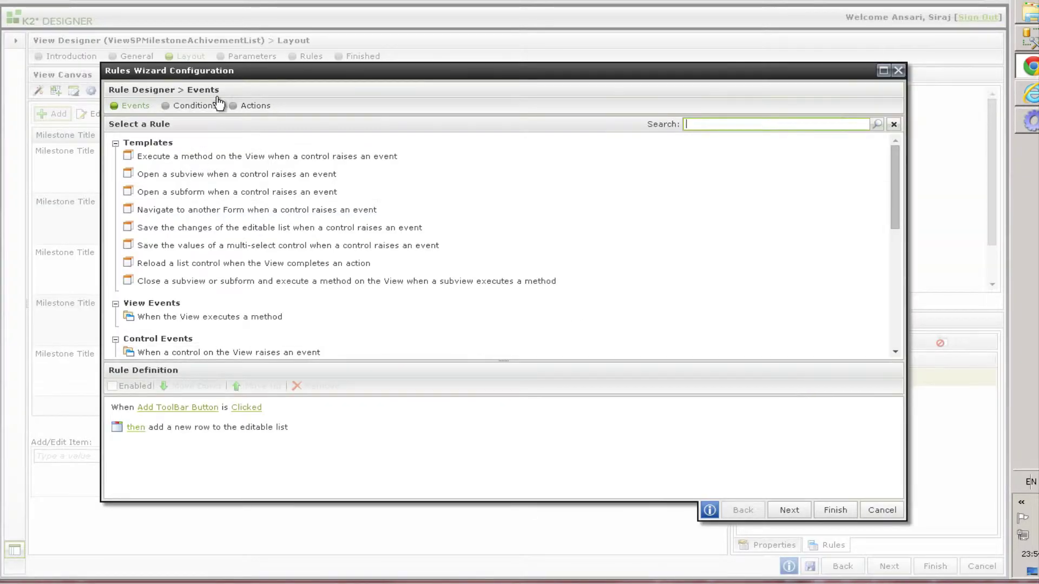
# Step: Add an Open a subview action to the rule, with ViewAddNewMilestoneAchivement as the view
pyautogui.click(247, 106)
pyautogui.click(725, 124)
pyautogui.write('open')
pyautogui.press('Return')
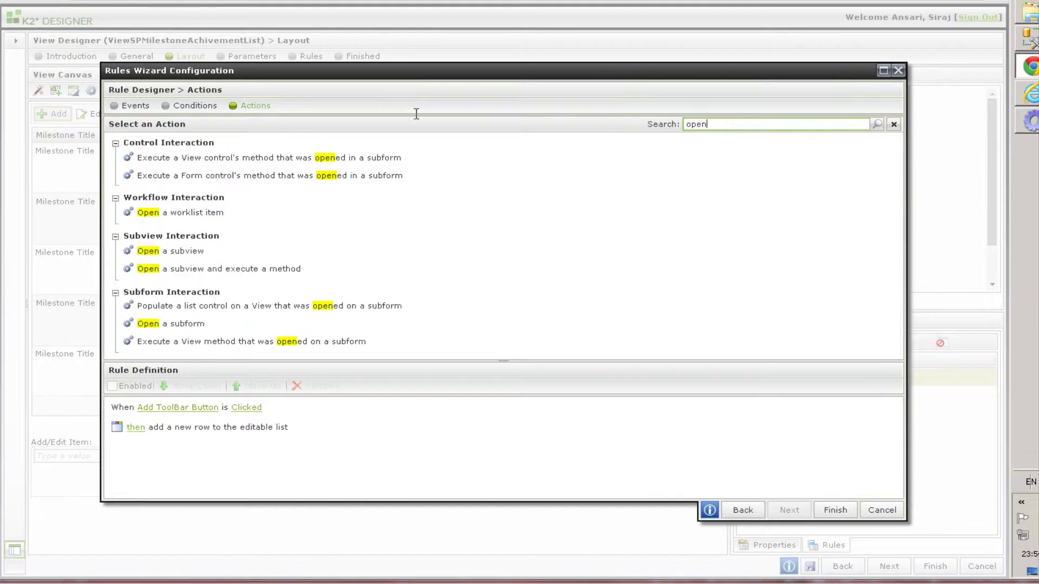
pyautogui.doubleClick(192, 251)
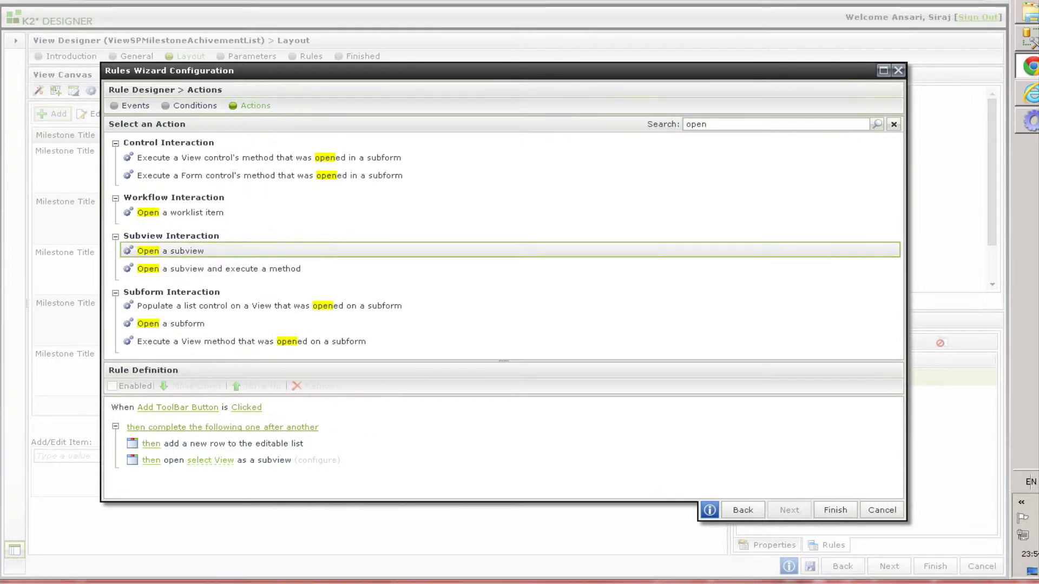
pyautogui.click(207, 459)
pyautogui.scroll(-5, 587, 349)
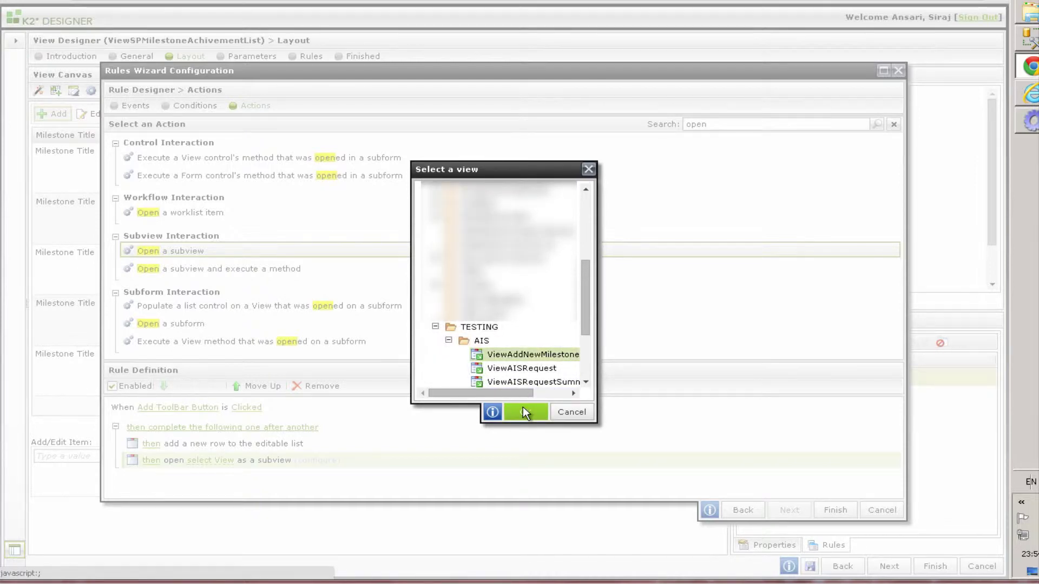
pyautogui.click(523, 407)
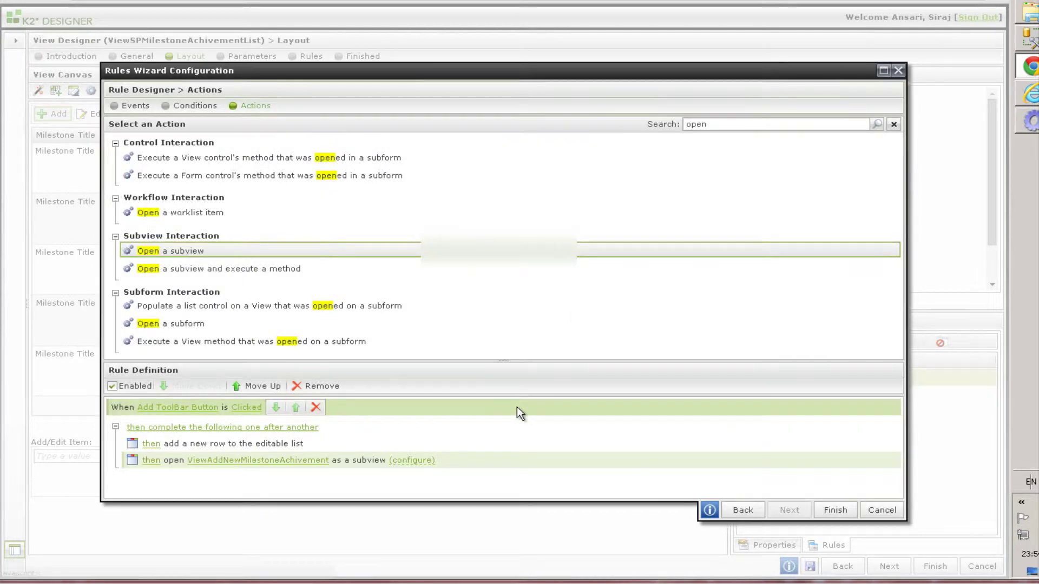
# Step: Configure the subview with the title Add New Milestone Achievement, a width, and a height of 800
pyautogui.click(417, 461)
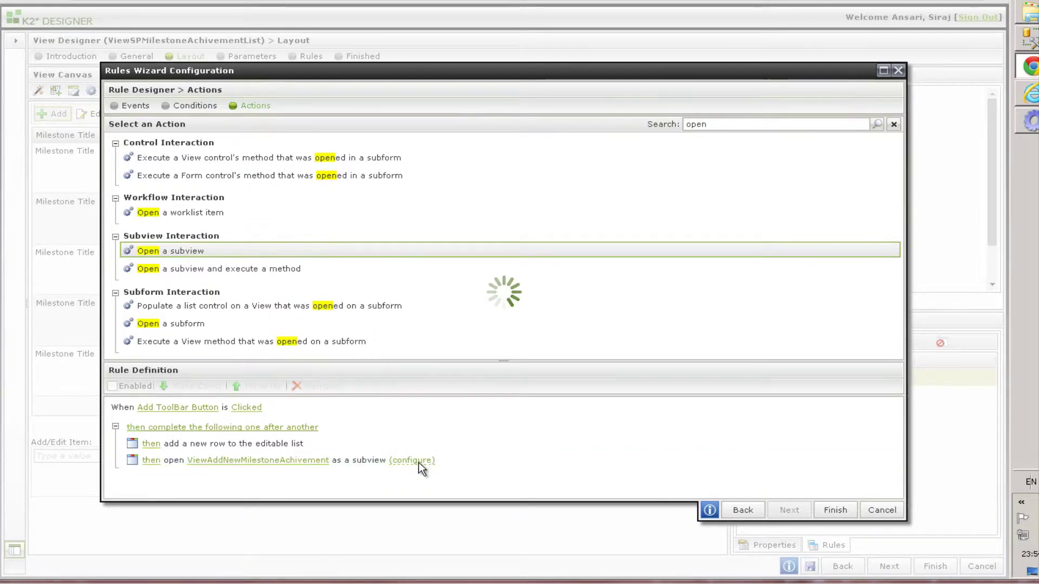
pyautogui.click(396, 126)
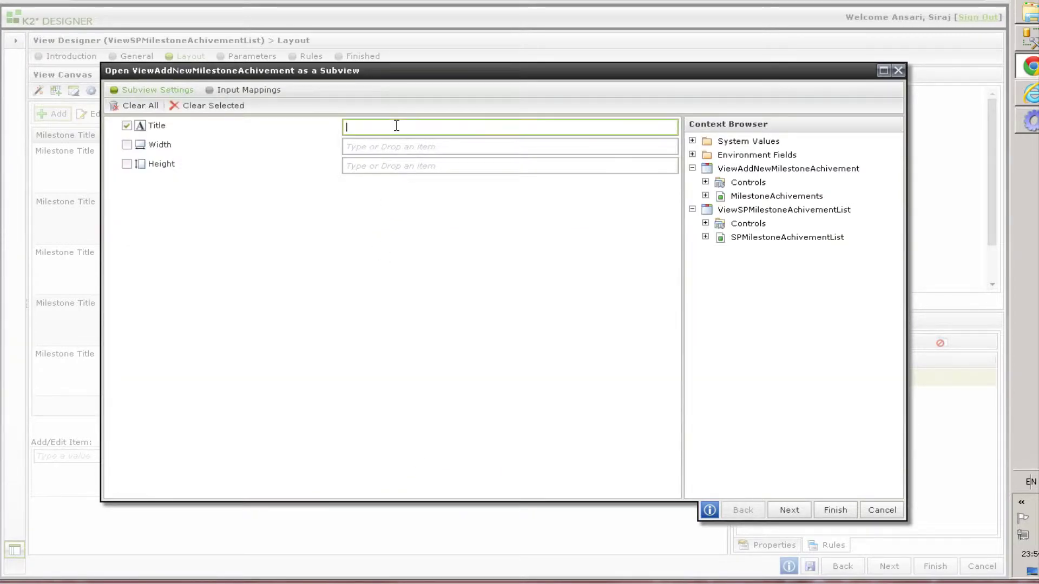
pyautogui.write('Add New Milestone Achievement')
pyautogui.click(378, 145)
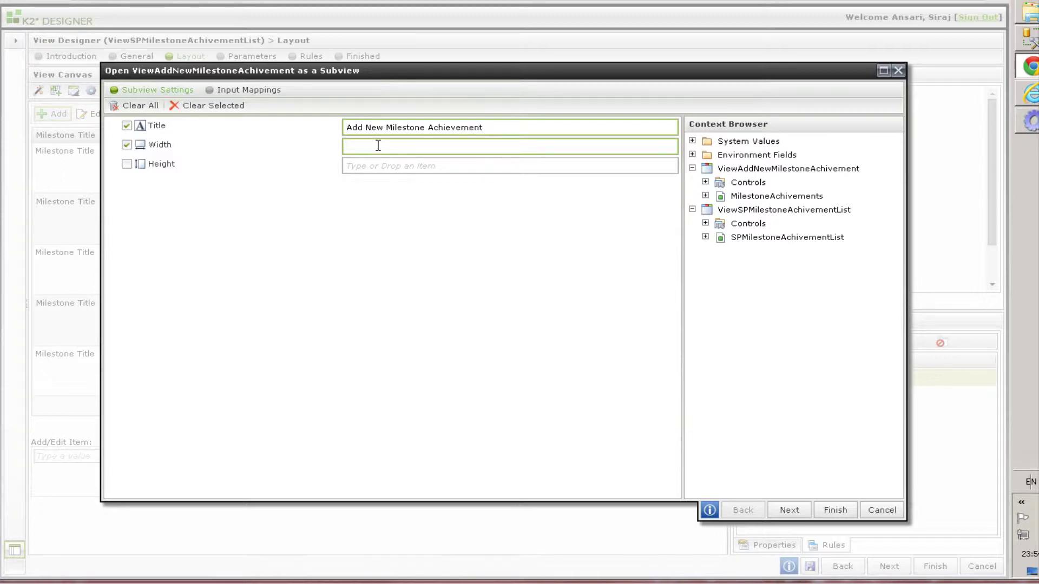
pyautogui.write('5')
pyautogui.click(363, 167)
pyautogui.write('800')
pyautogui.click(833, 510)
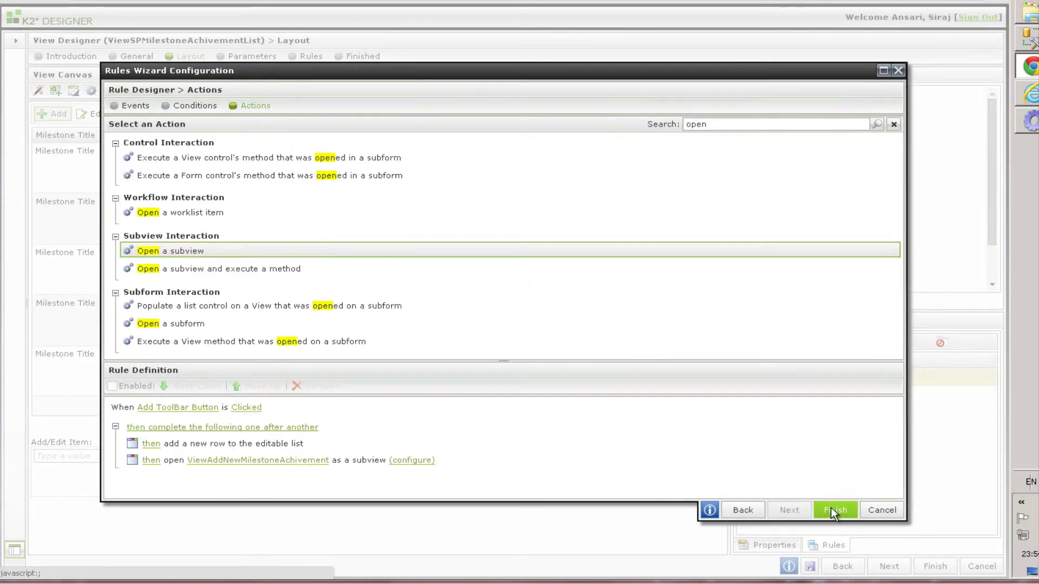
# Step: Finish the Add button rule and open the click rule of the Edit toolbar button for editing
pyautogui.click(832, 510)
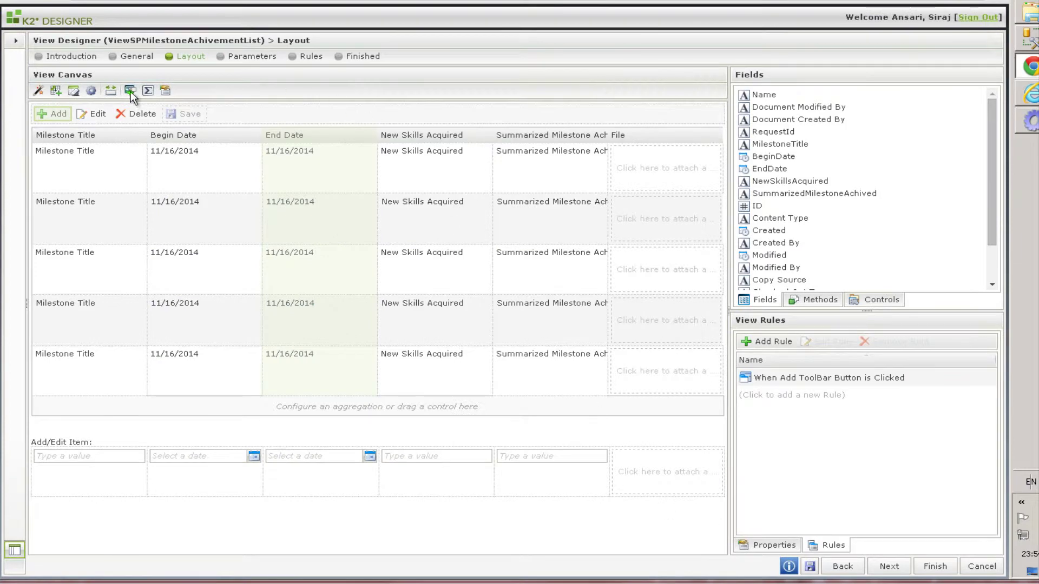
pyautogui.click(91, 114)
pyautogui.click(92, 113)
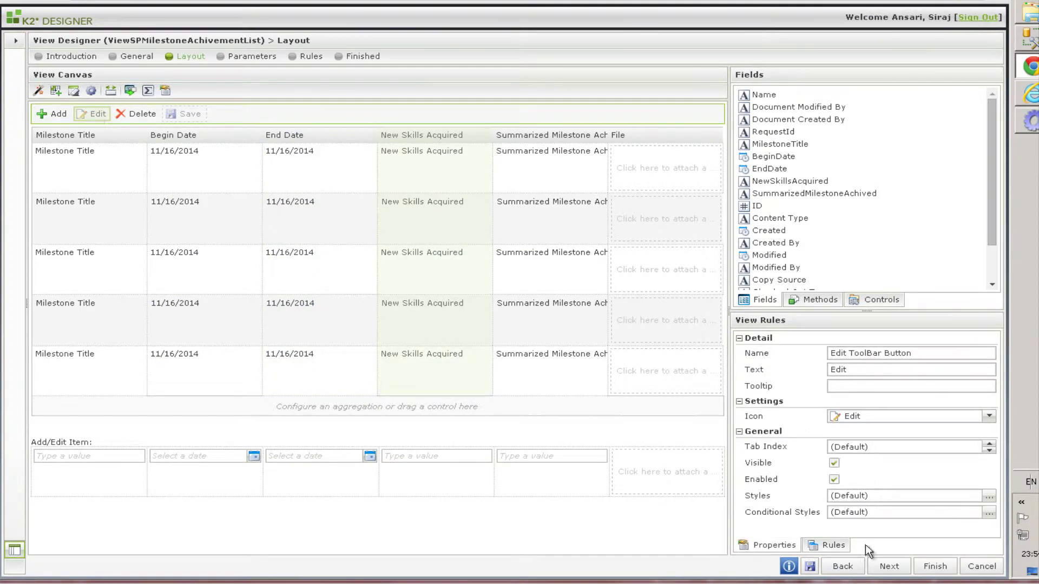
pyautogui.click(828, 544)
pyautogui.click(780, 378)
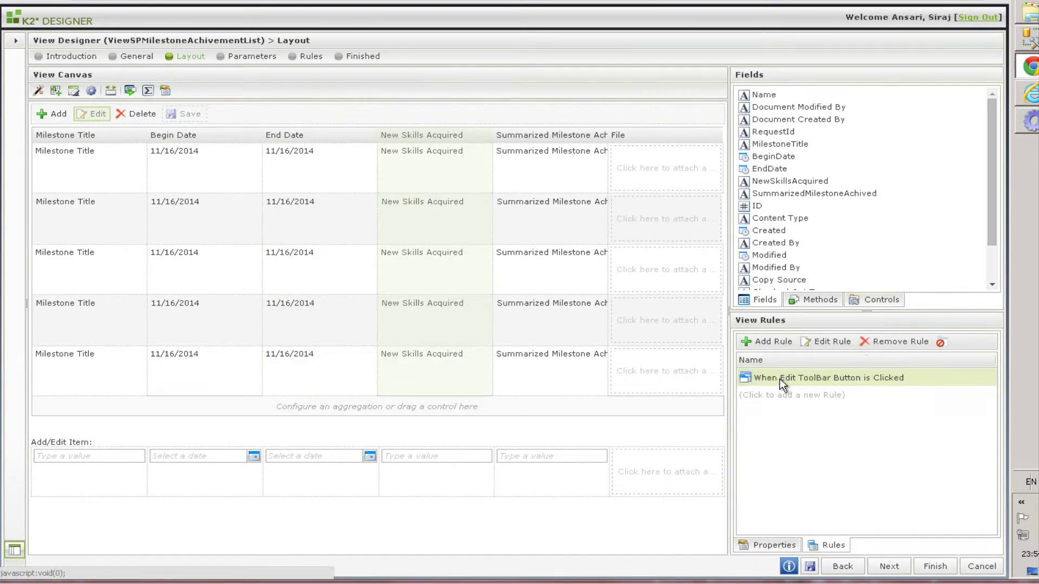
pyautogui.doubleClick(780, 379)
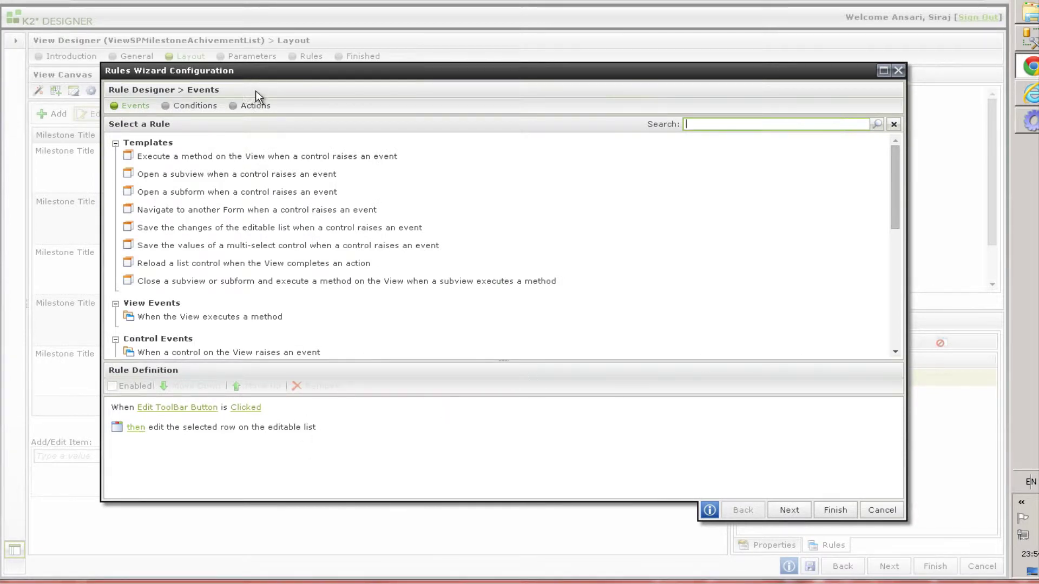
# Step: Add an Open a subview action to the Edit button rule, with ViewAddNewMilestoneAchivement as the view
pyautogui.click(255, 105)
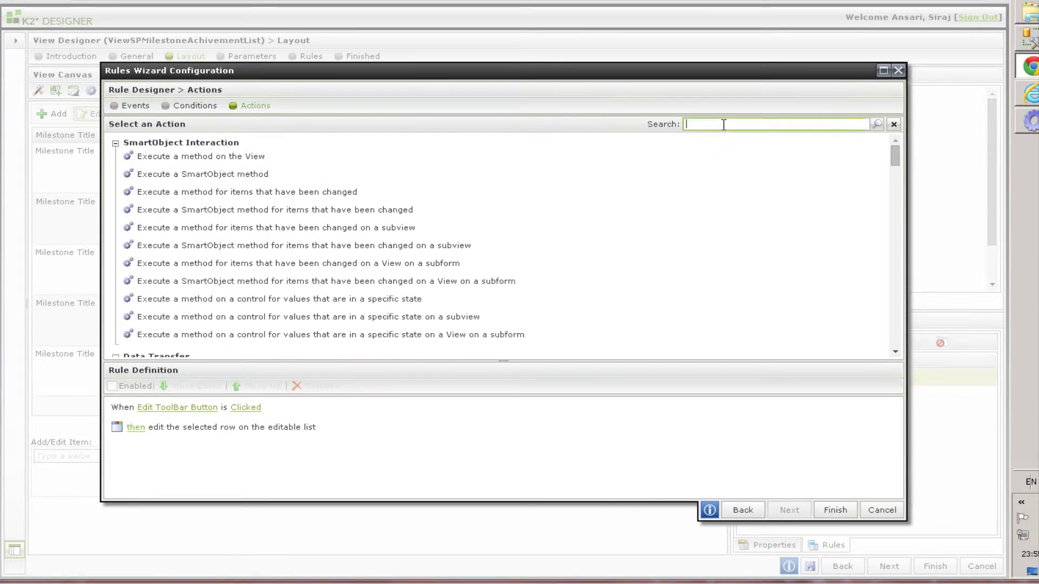
pyautogui.click(723, 124)
pyautogui.write('open')
pyautogui.press('Return')
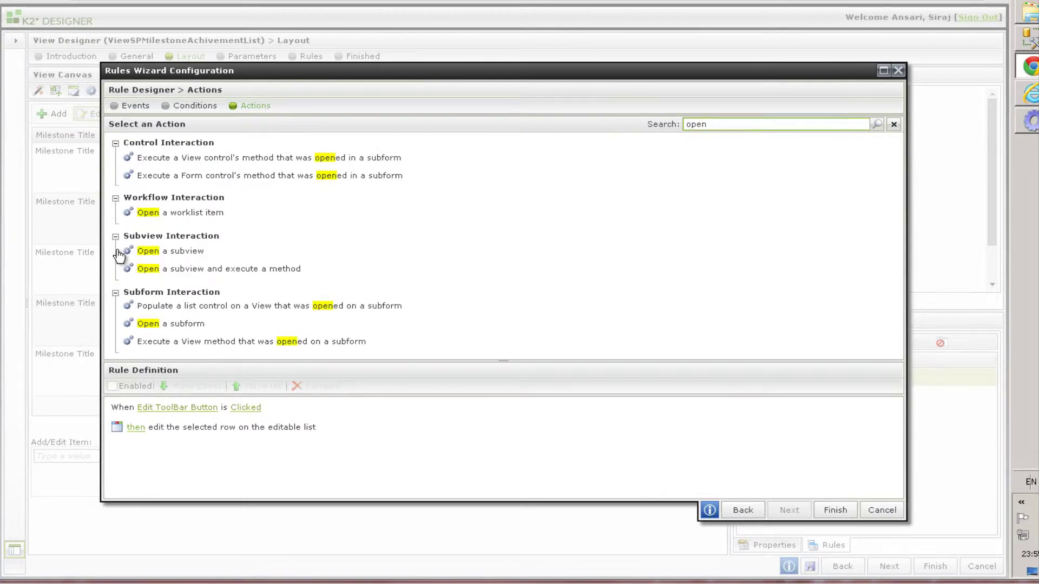
pyautogui.moveTo(146, 251); pyautogui.dragTo(211, 446)
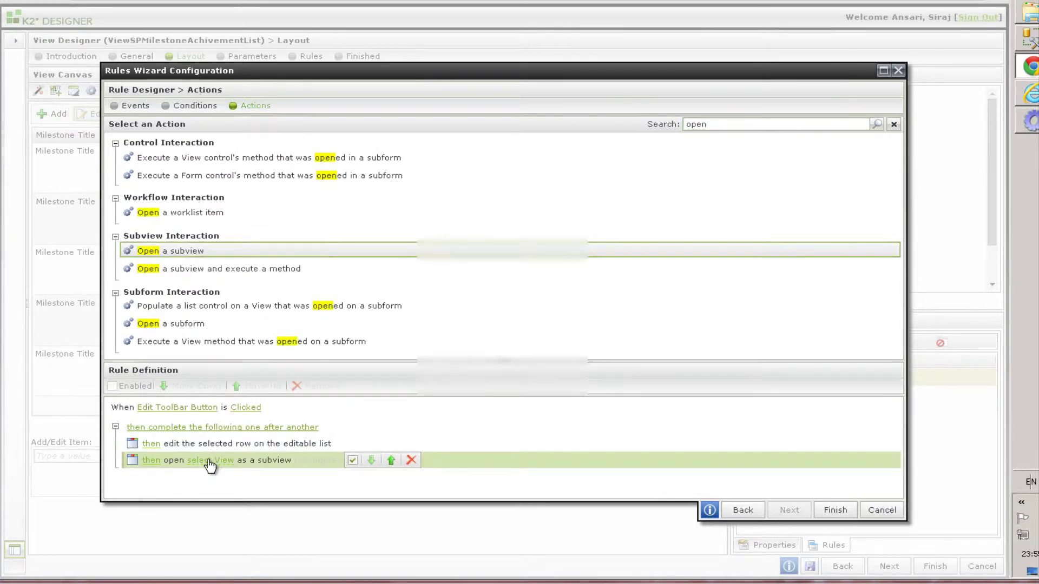
pyautogui.click(210, 461)
pyautogui.click(590, 356)
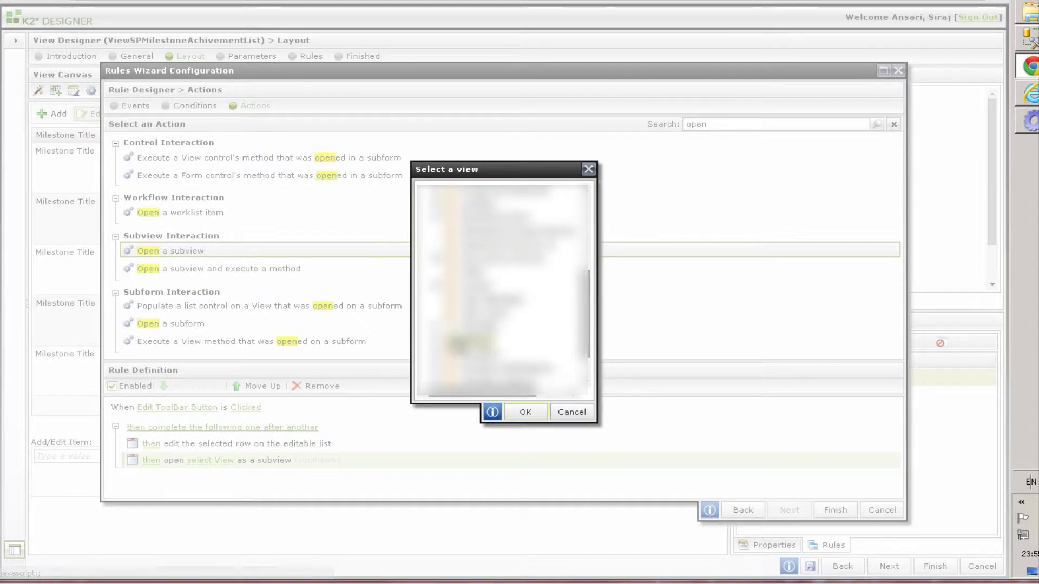
pyautogui.click(448, 340)
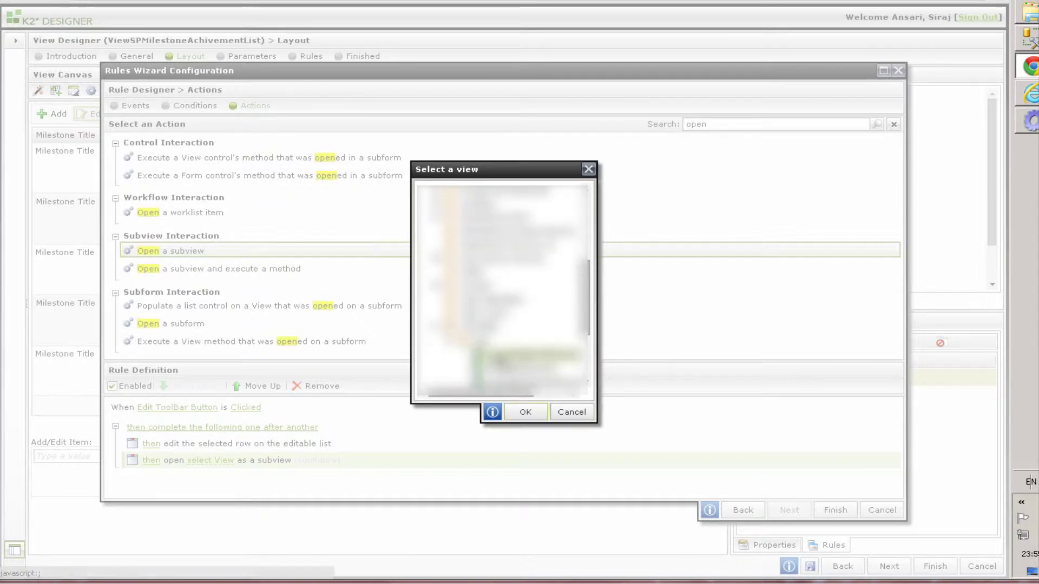
pyautogui.click(533, 354)
pyautogui.click(525, 415)
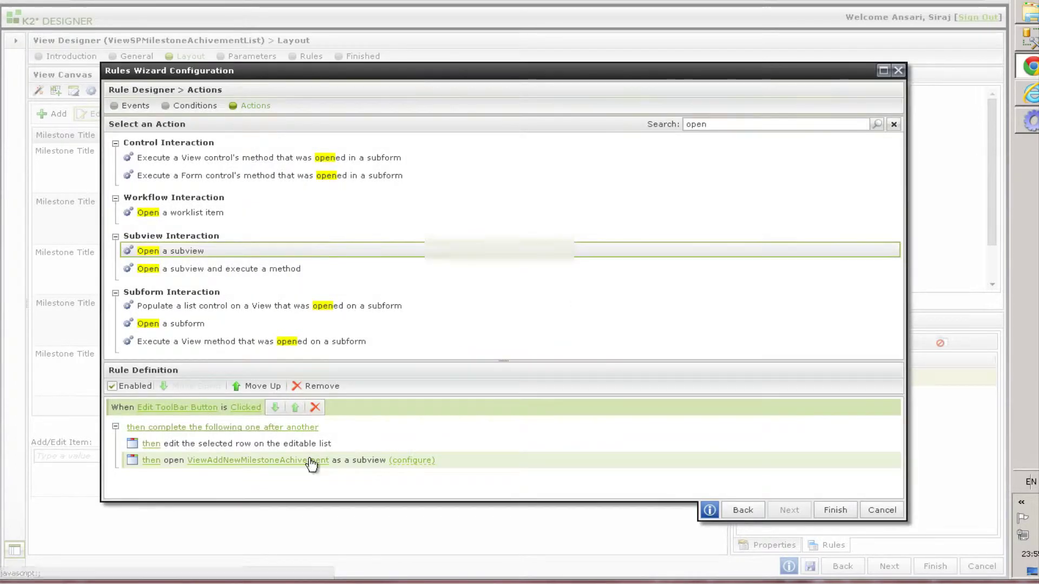
# Step: Configure the subview with the title Edit New Milestone Achievement, a width of 500, and the height setting enabled
pyautogui.click(409, 460)
pyautogui.click(384, 125)
pyautogui.write('Edit New Milestone Achievement')
pyautogui.click(380, 146)
pyautogui.write('500')
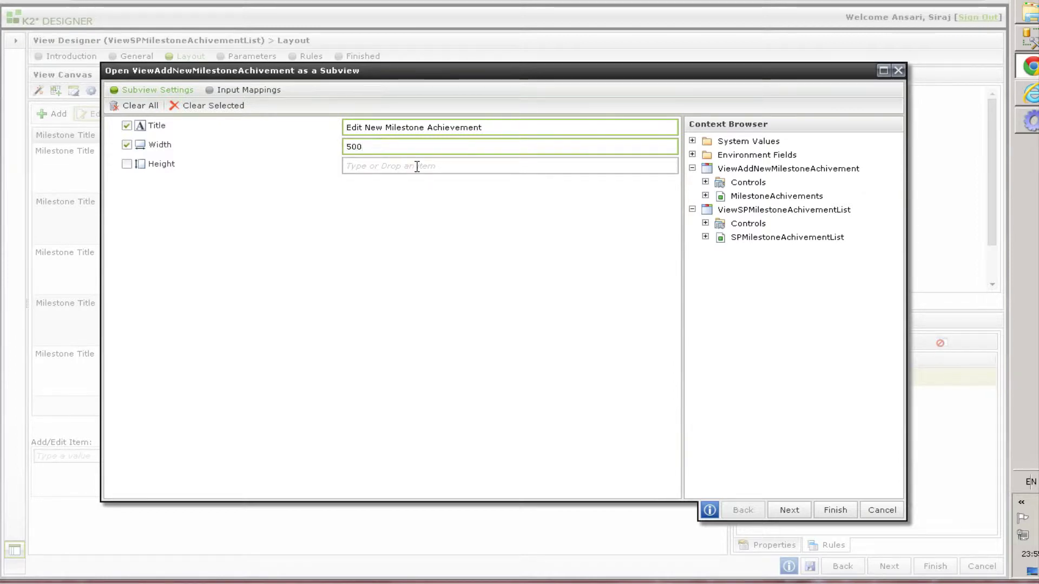
pyautogui.click(417, 167)
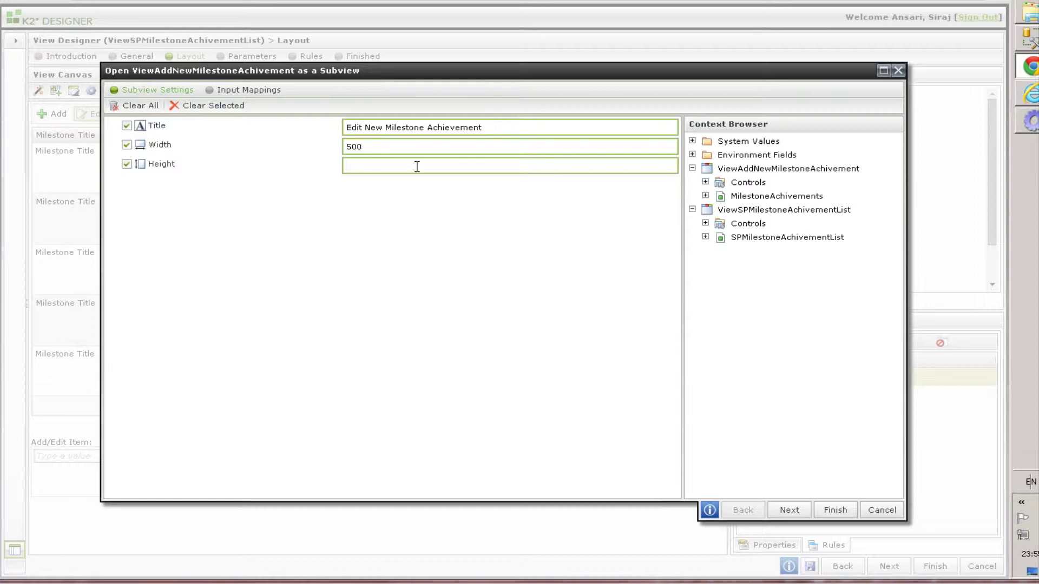
# Step: In the subview's input mappings, map the SPMilestoneAchivementList fields Begin Date, End Date and Milestone Title to their matching controls
pyautogui.click(788, 510)
pyautogui.click(705, 223)
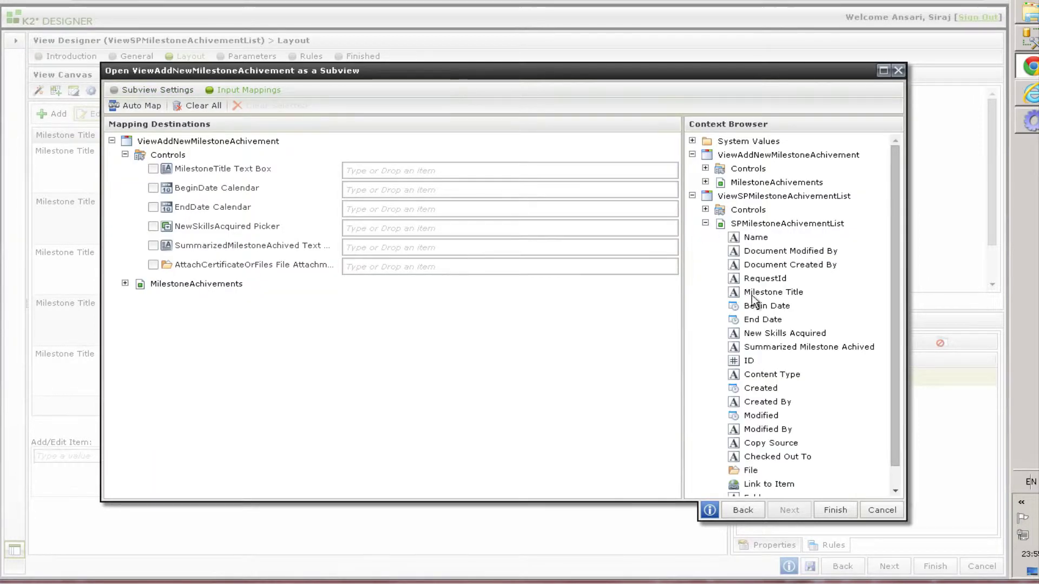
pyautogui.click(766, 305)
pyautogui.moveTo(705, 297); pyautogui.dragTo(390, 190)
pyautogui.moveTo(763, 320); pyautogui.dragTo(373, 205)
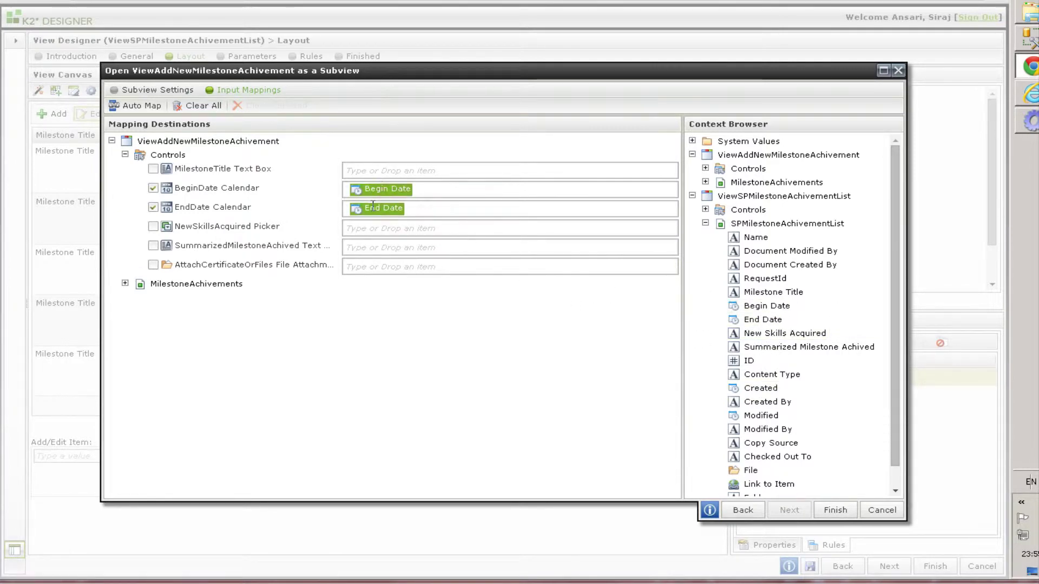
pyautogui.click(773, 292)
pyautogui.moveTo(481, 204); pyautogui.dragTo(409, 170)
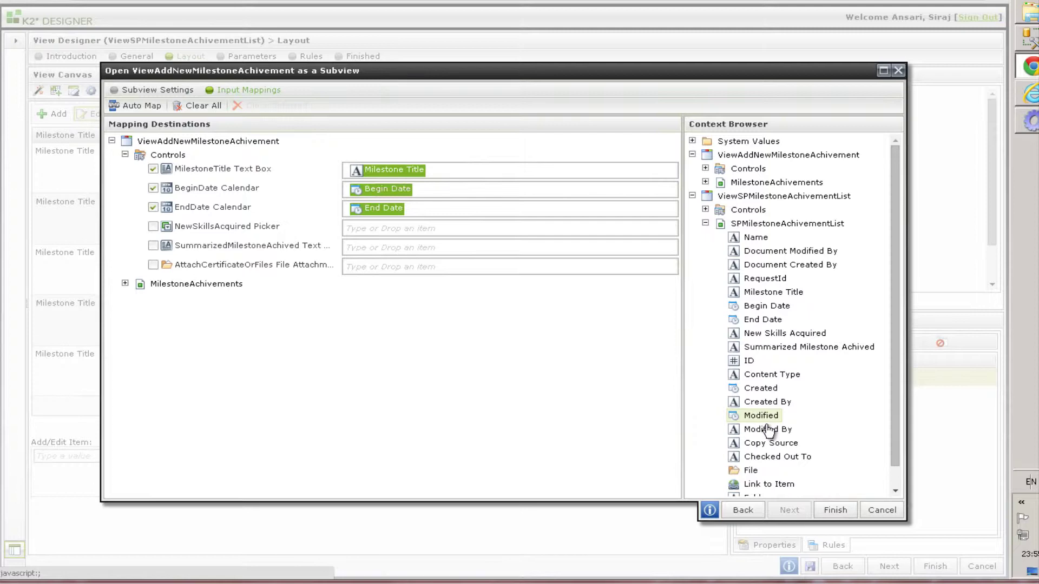
# Step: Map File to the file attachment control, and Summarized Milestone Achived and New Skills Acquired to their matching subview controls
pyautogui.scroll(-1, 768, 427)
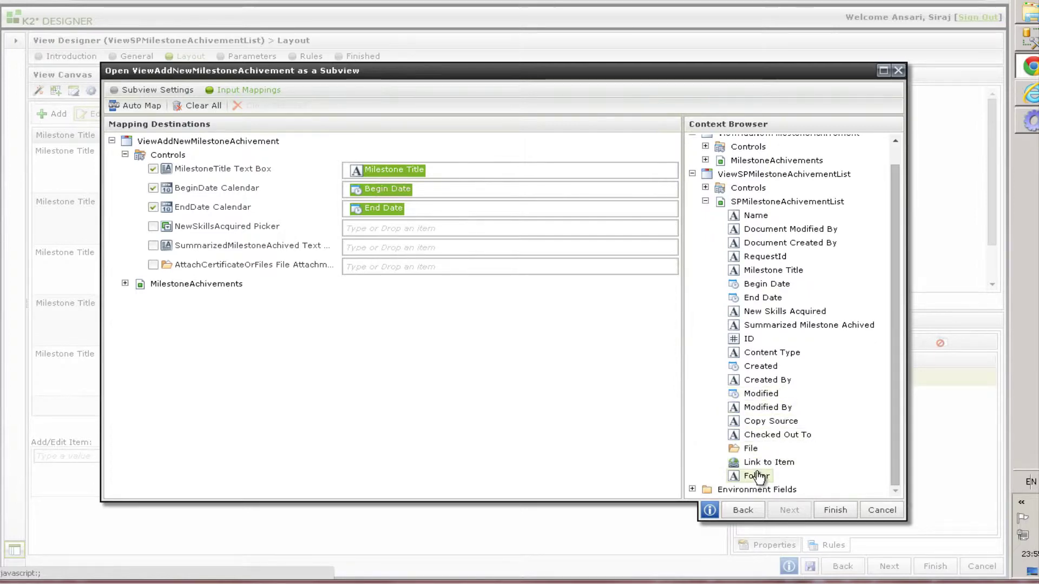
pyautogui.moveTo(737, 452); pyautogui.dragTo(368, 265)
pyautogui.moveTo(792, 327); pyautogui.dragTo(352, 246)
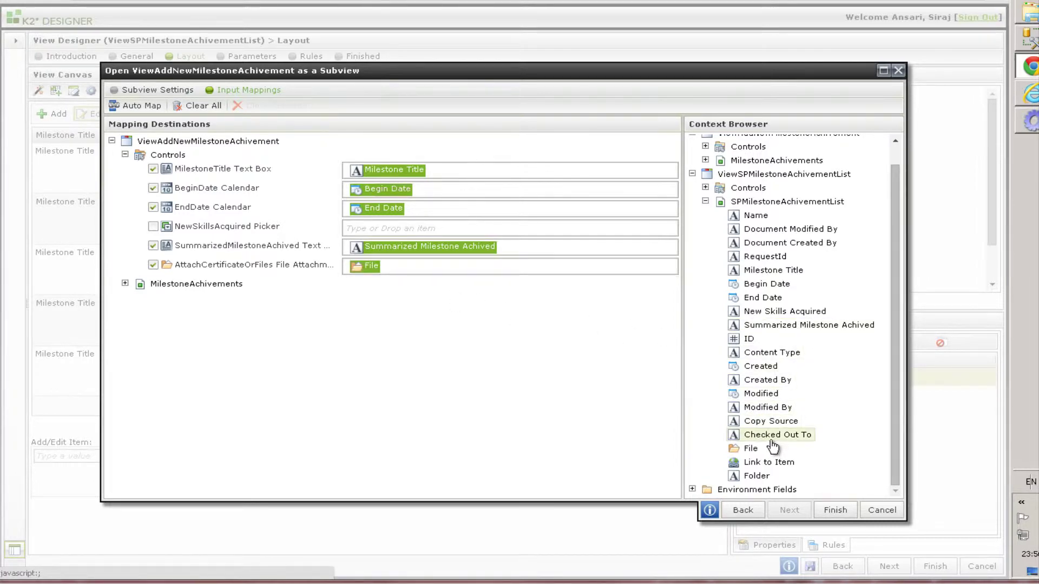
pyautogui.moveTo(785, 311); pyautogui.dragTo(358, 228)
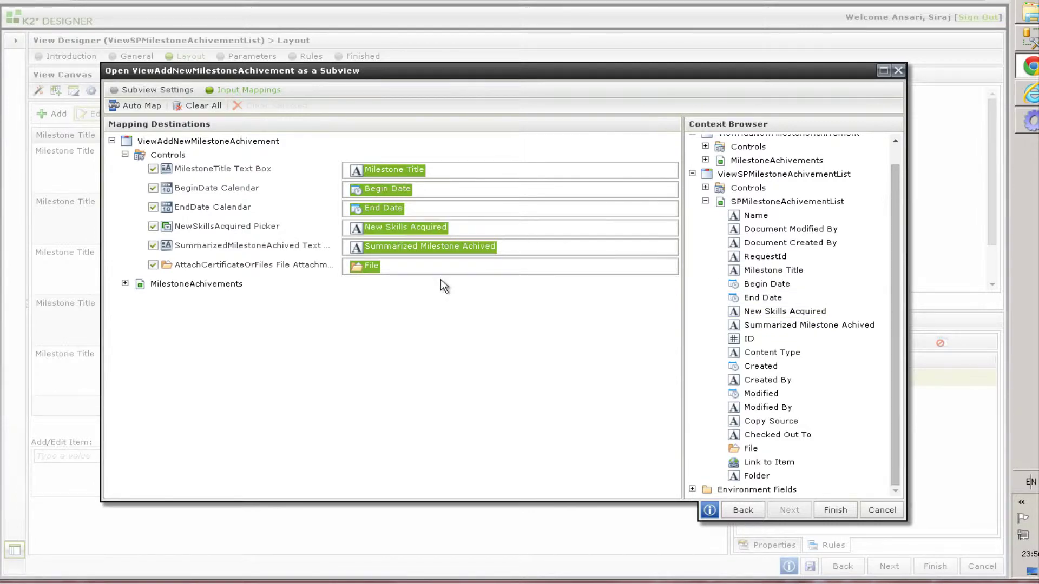
# Step: Finish the subview configuration and the Edit button rule, and save the list view
pyautogui.click(827, 511)
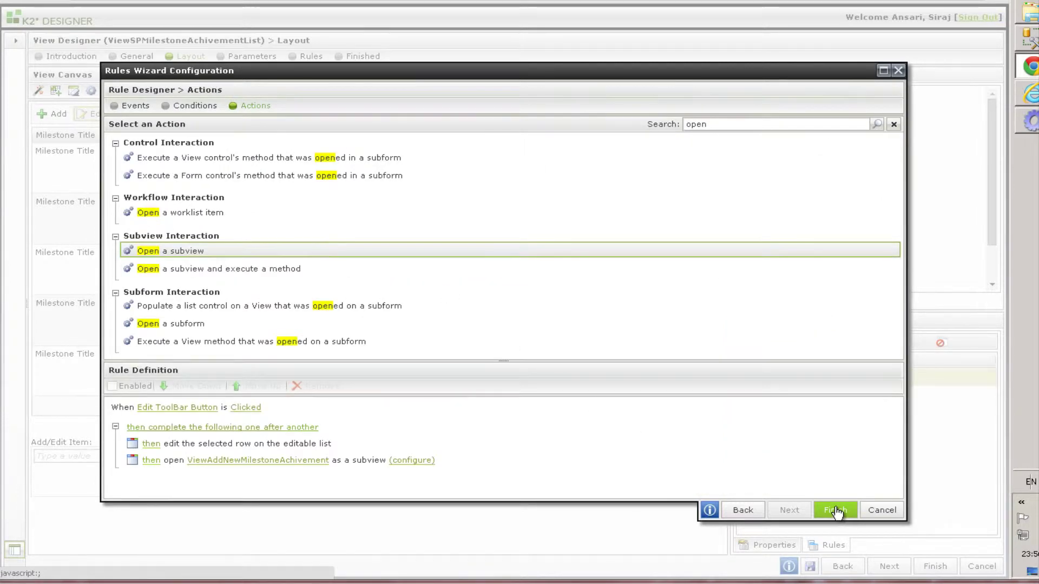
pyautogui.click(834, 510)
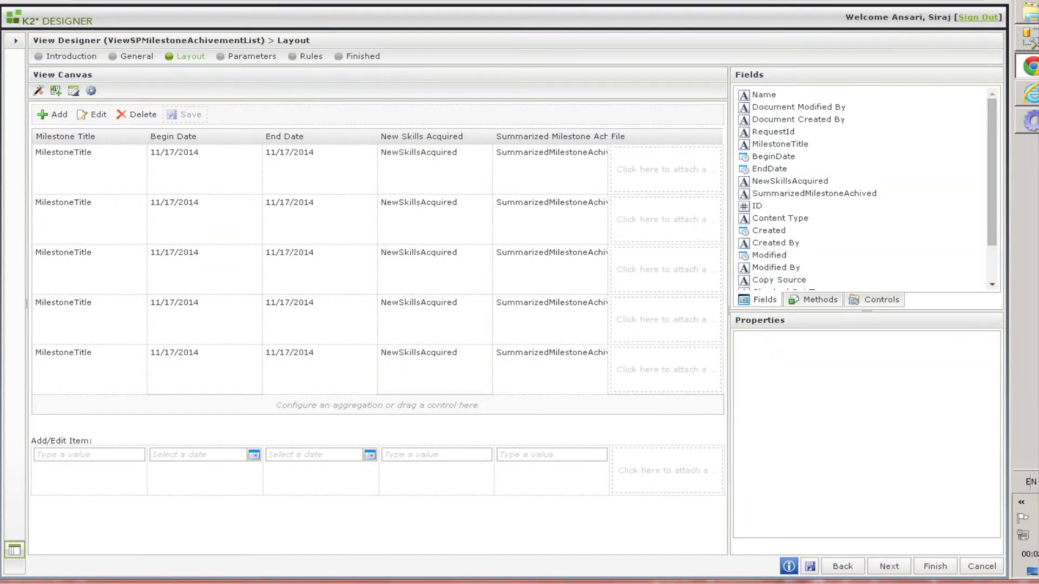
pyautogui.click(810, 566)
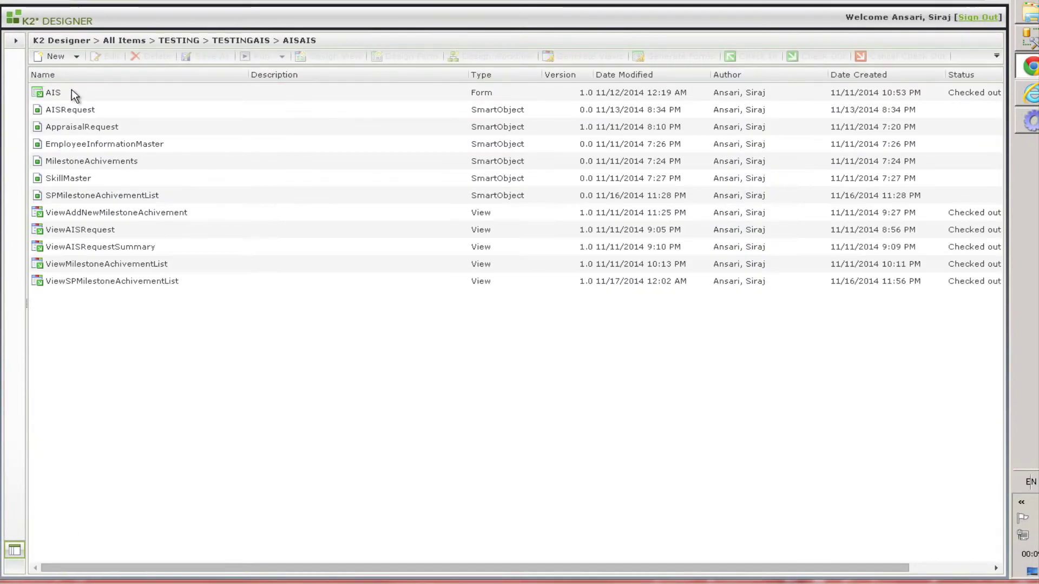
# Step: Open the AIS form for editing and remove the ViewMilestoneAchivementList view from it
pyautogui.doubleClick(72, 92)
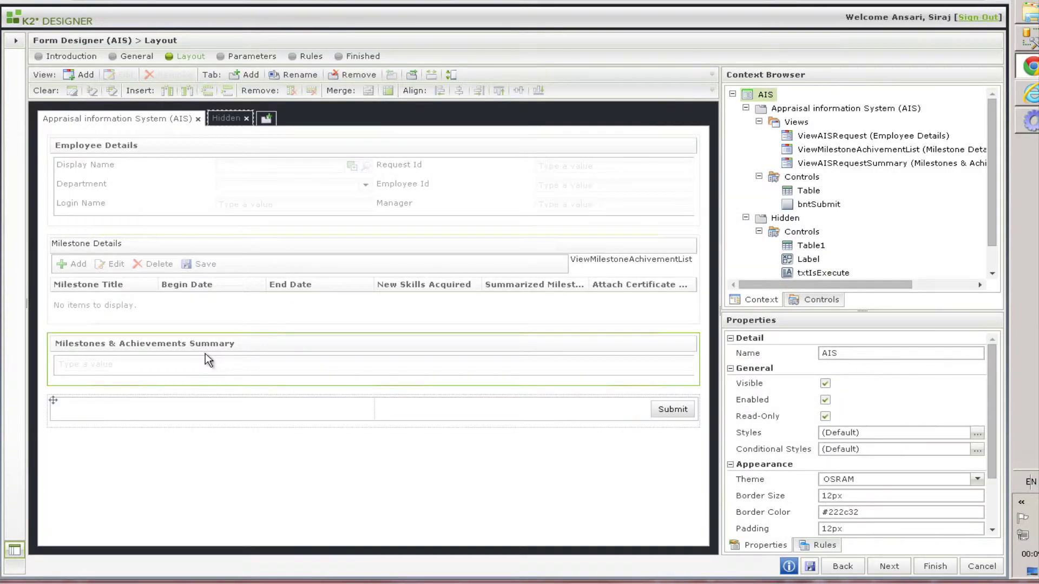
pyautogui.click(205, 353)
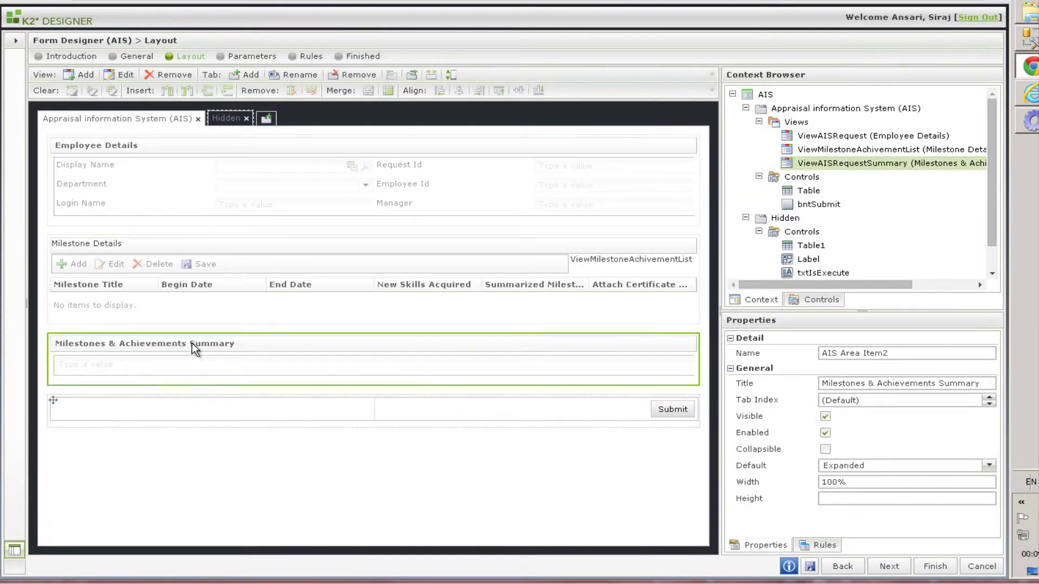
pyautogui.click(189, 303)
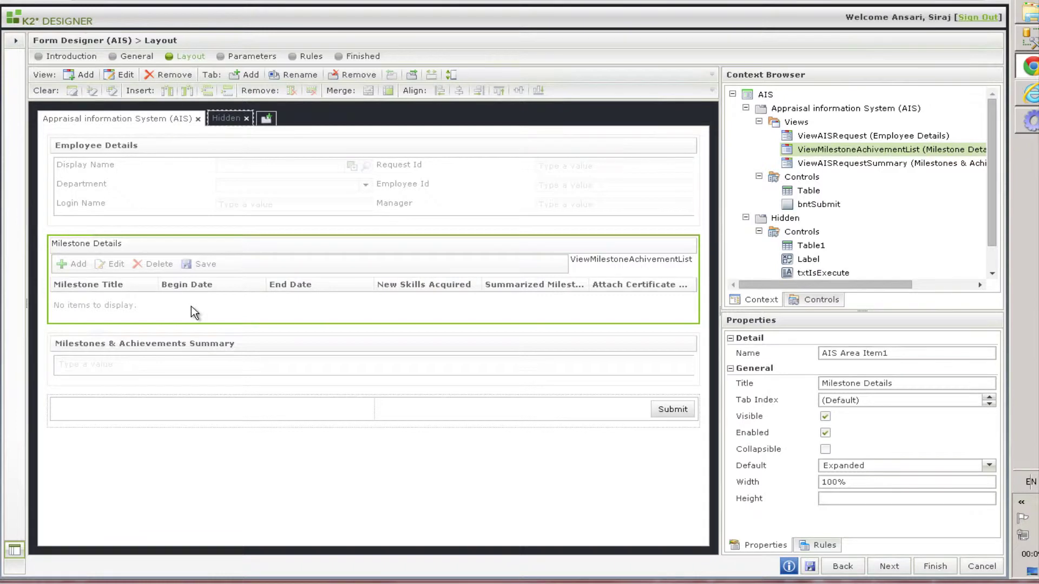
pyautogui.press('Delete')
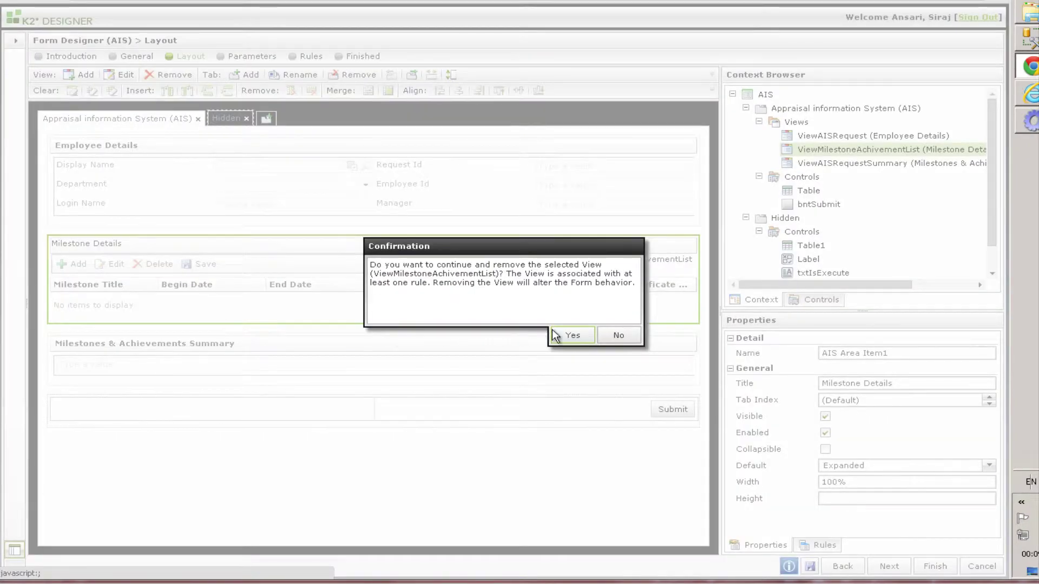
pyautogui.click(571, 336)
# Step: Insert the ViewSPMilestoneAchivementList view between Employee Details and Milestones & Achievements Summary on the form
pyautogui.click(14, 41)
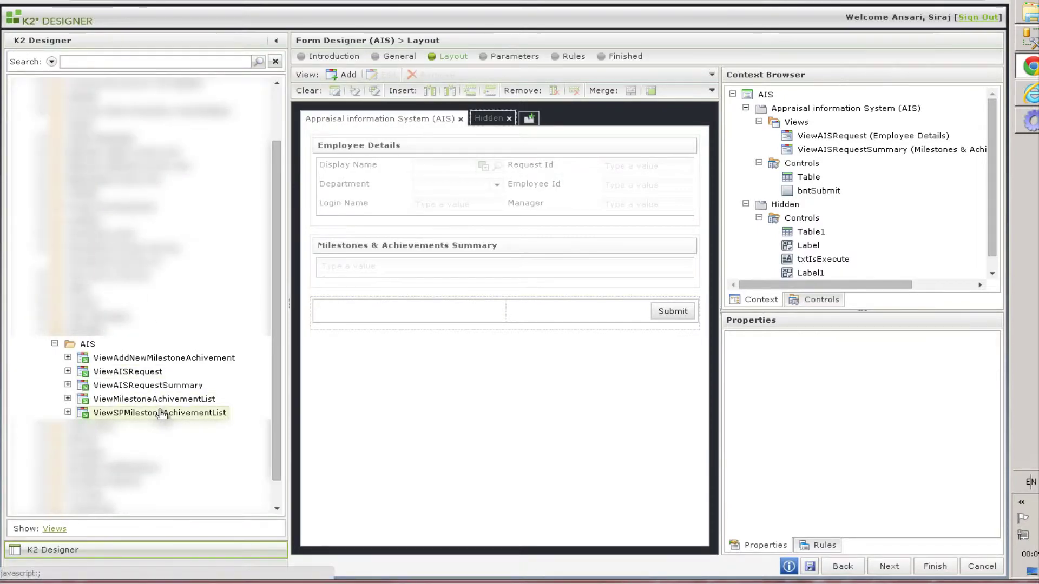
pyautogui.moveTo(162, 414); pyautogui.dragTo(352, 270)
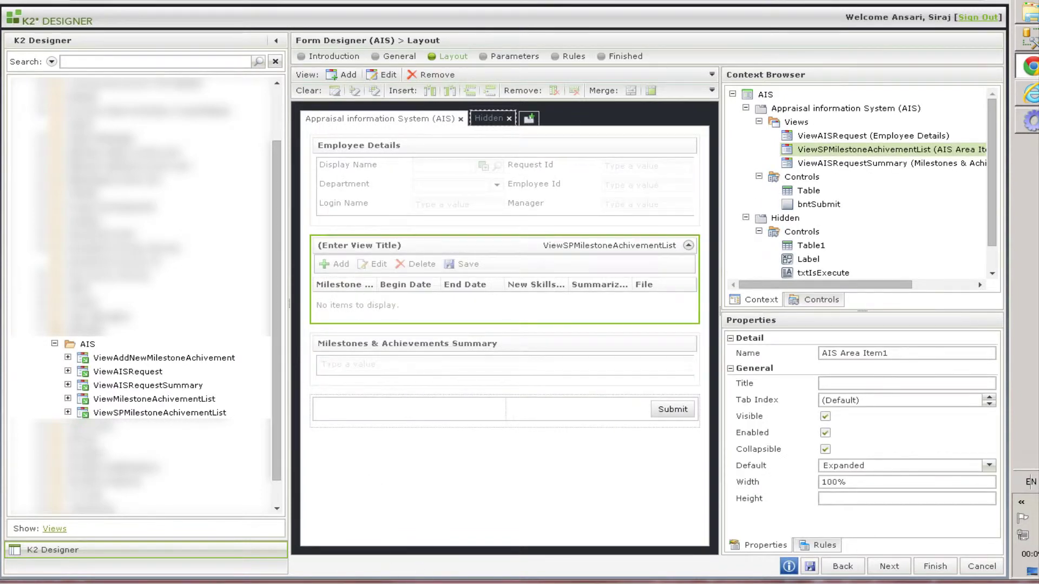
pyautogui.click(276, 41)
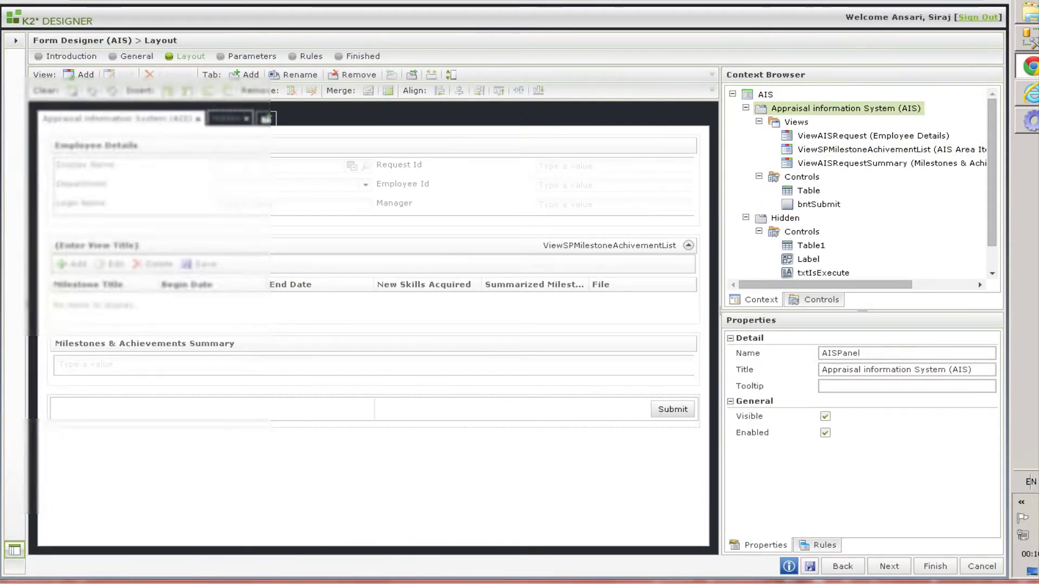
# Step: Title the inserted view Milestone Details and make it non-collapsible
pyautogui.click(154, 249)
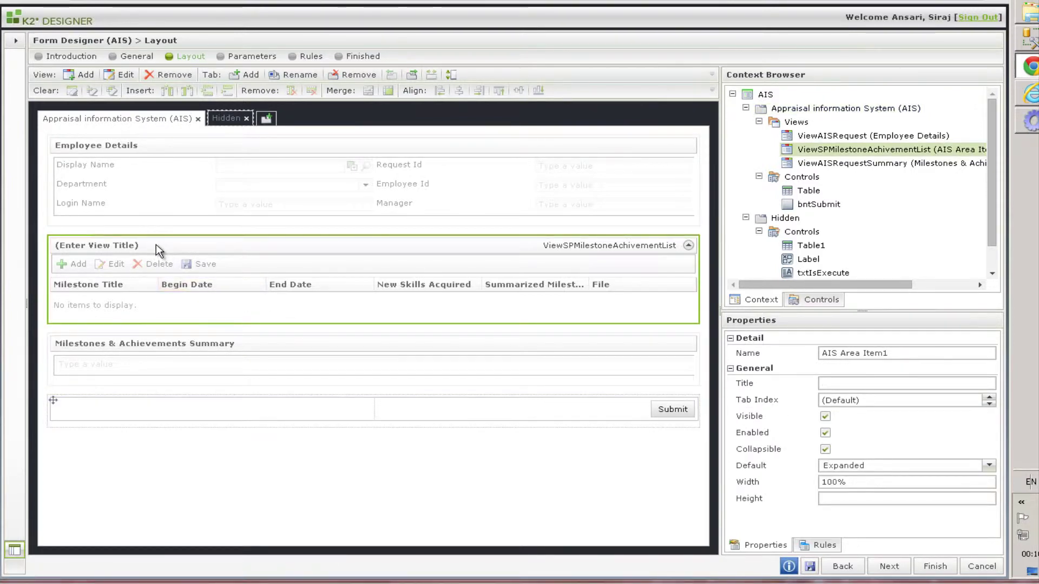
pyautogui.click(927, 383)
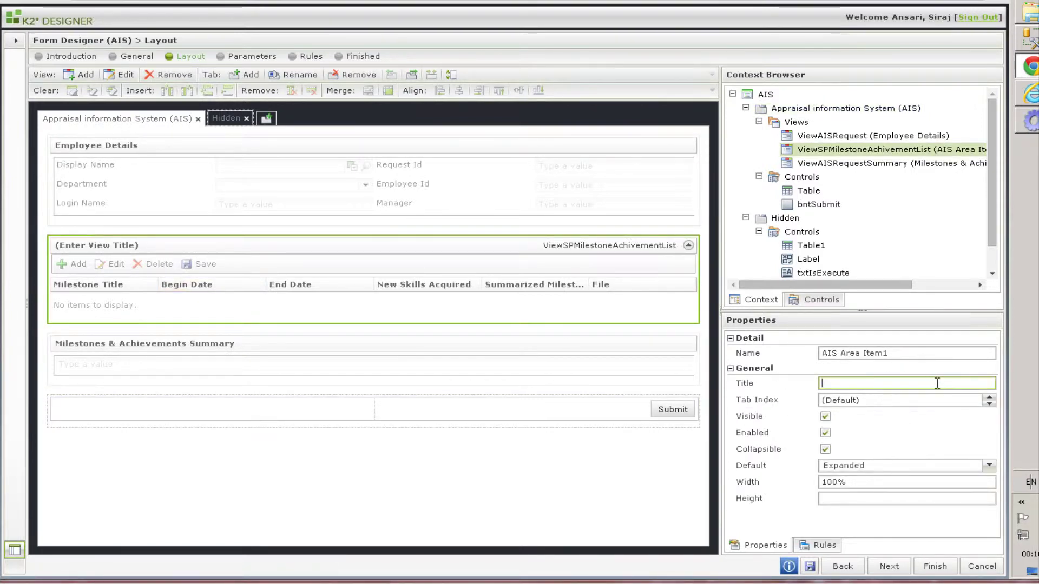
pyautogui.click(109, 245)
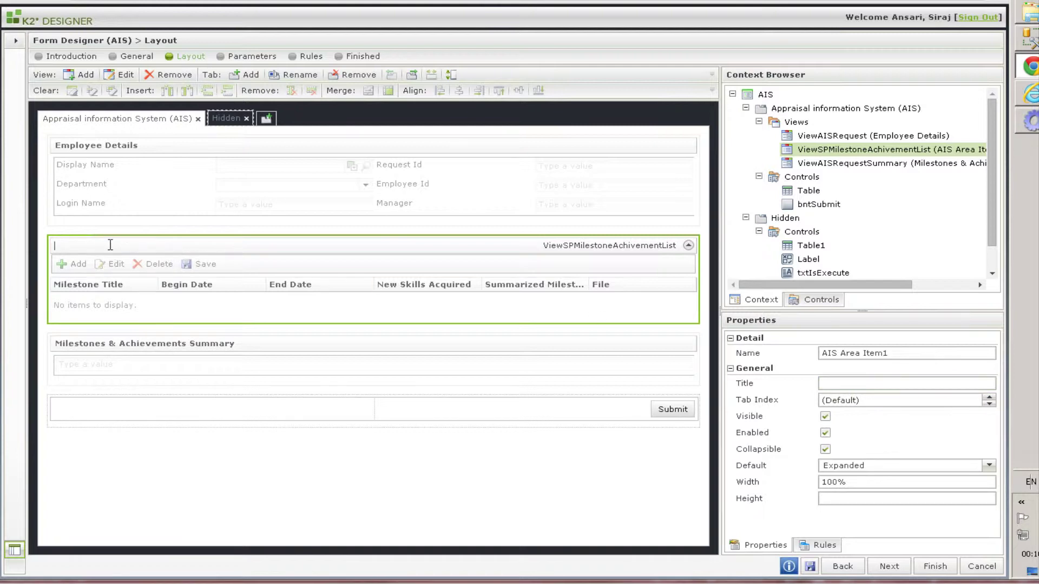
pyautogui.click(903, 384)
pyautogui.hotkey('ctrl', 'a')
pyautogui.write('Milestone Details')
pyautogui.click(825, 450)
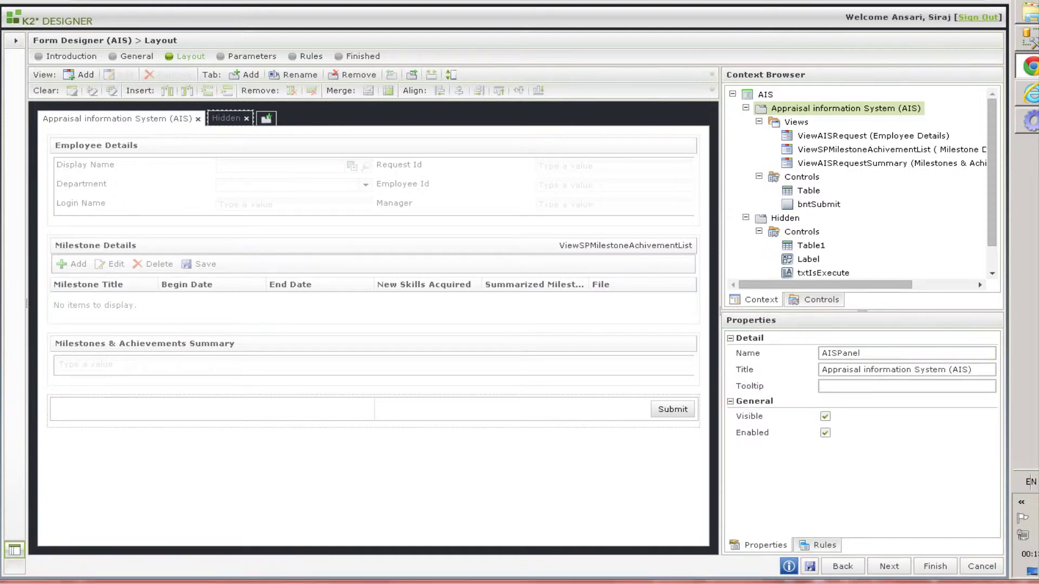
# Step: From the form's rules, open the subview's btnAdd click rule that belongs to the Add toolbar button for editing
pyautogui.click(306, 57)
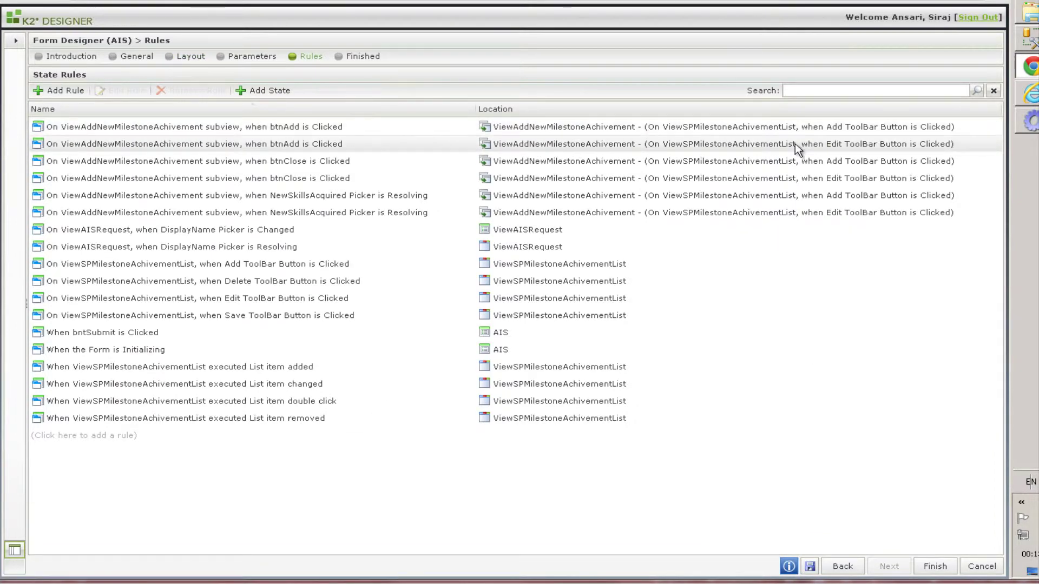
pyautogui.click(113, 336)
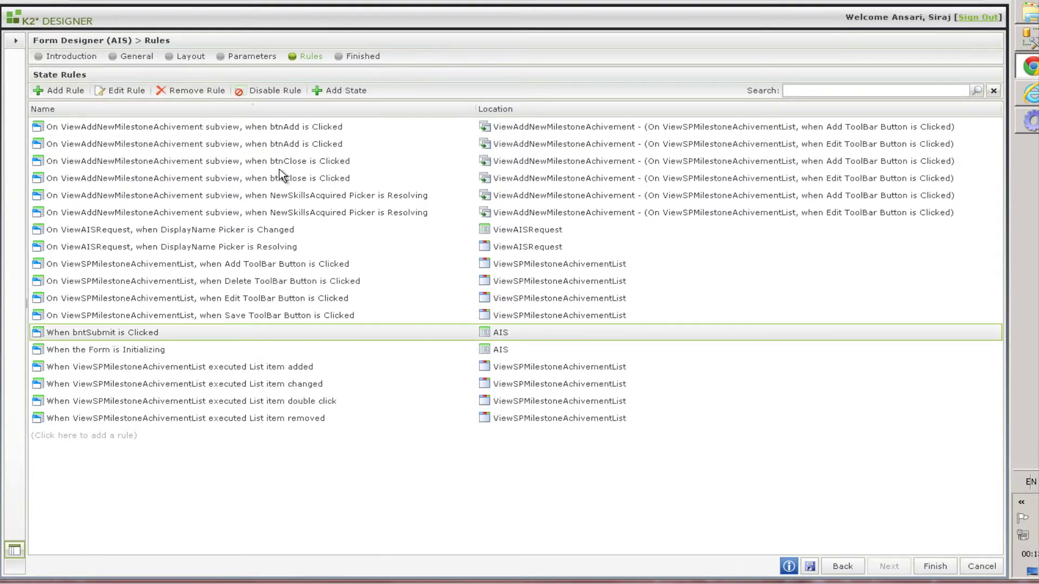
pyautogui.doubleClick(592, 125)
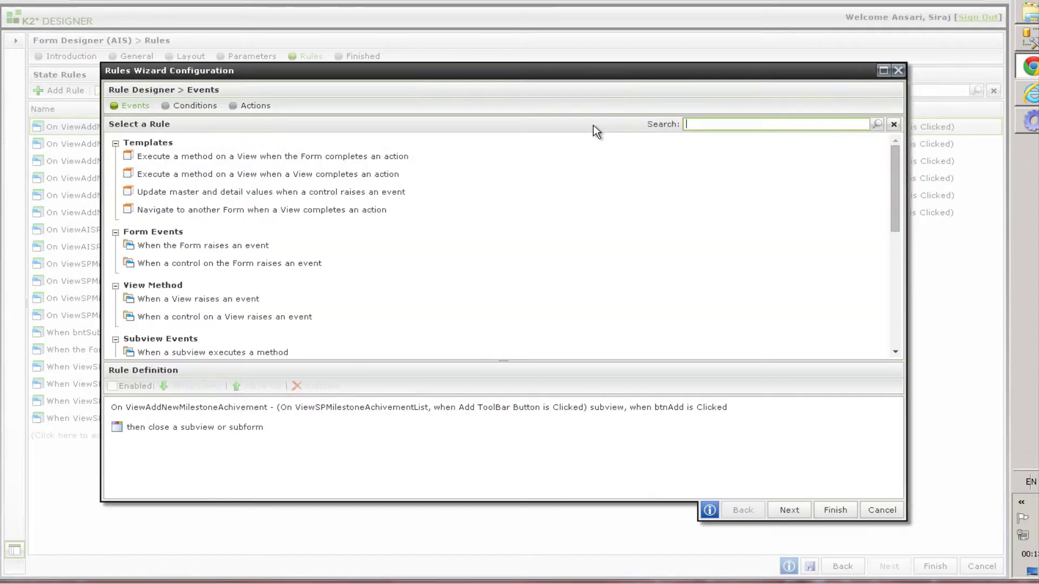
# Step: Add a Transfer data action and an action applying row changes on an editable list View to the Add subview's btnAdd rule
pyautogui.click(241, 105)
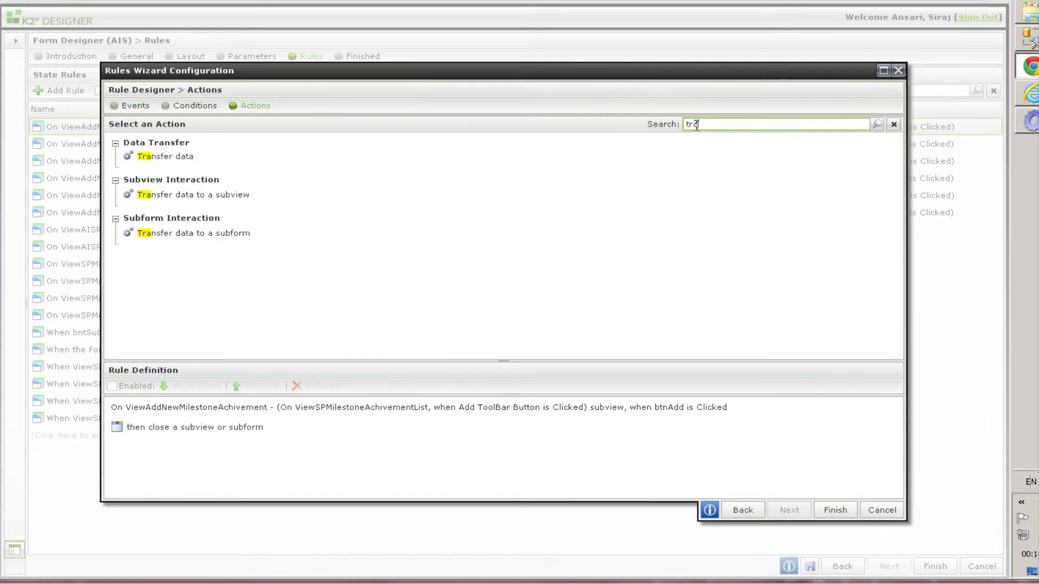
pyautogui.click(174, 156)
pyautogui.click(737, 125)
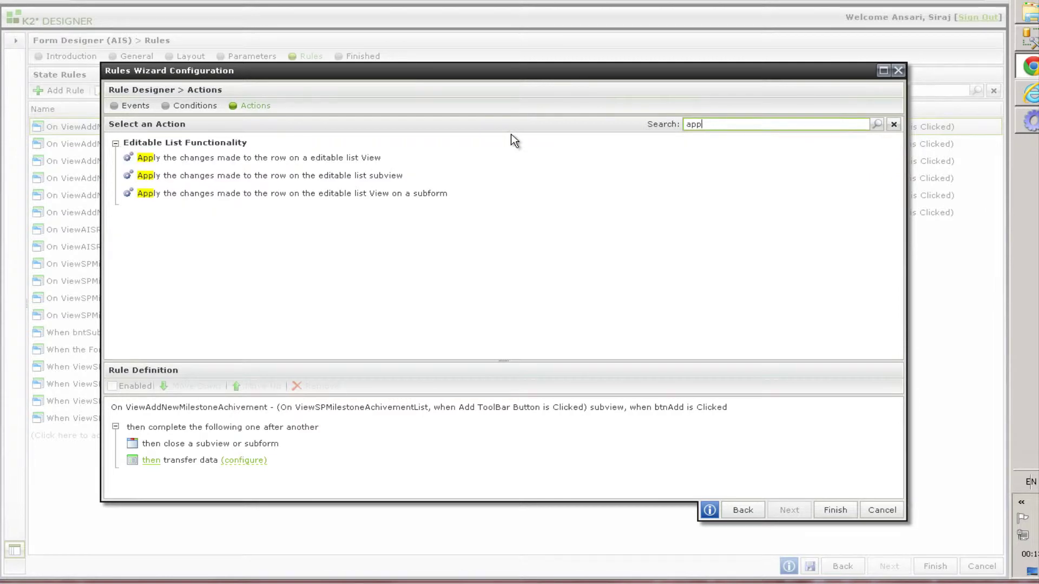
pyautogui.click(311, 157)
# Step: Map the subview's title, begin date, end date, skills, summary and attachment controls to the matching Add/Edit Row controls of ViewSPMilestoneAchivementList
pyautogui.click(242, 456)
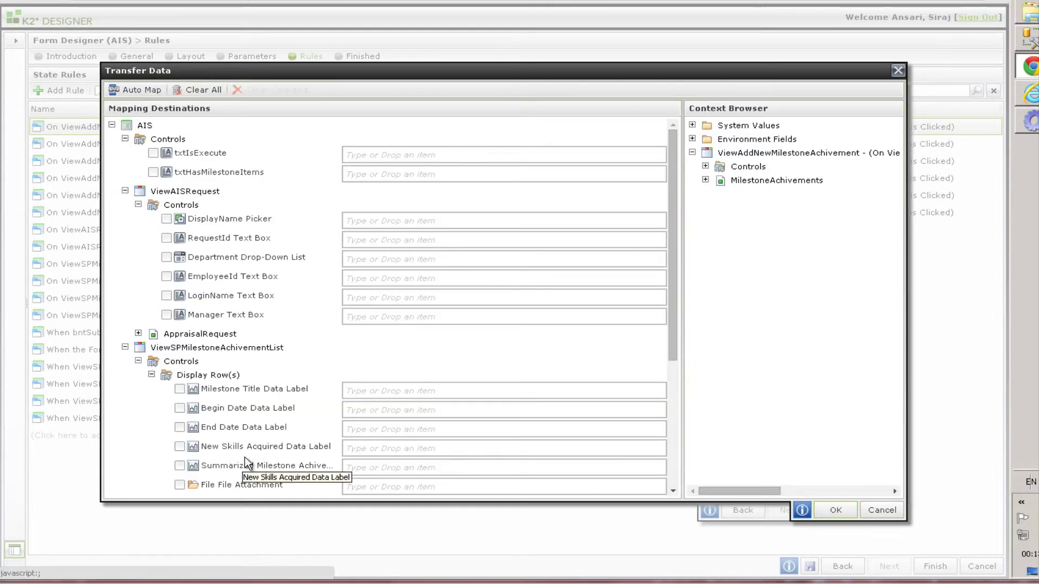
pyautogui.moveTo(677, 385); pyautogui.dragTo(679, 473)
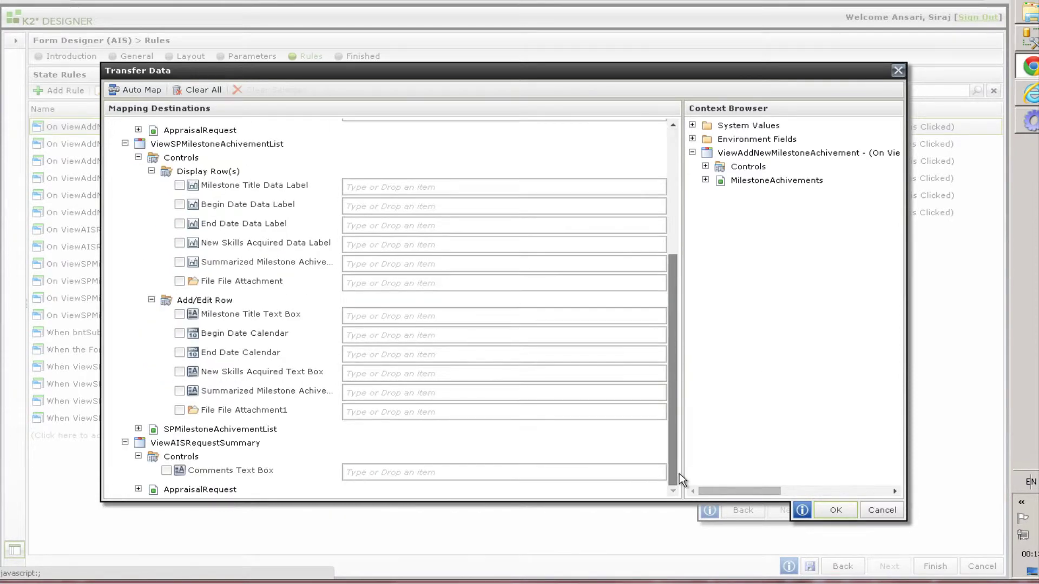
pyautogui.click(705, 180)
pyautogui.click(705, 166)
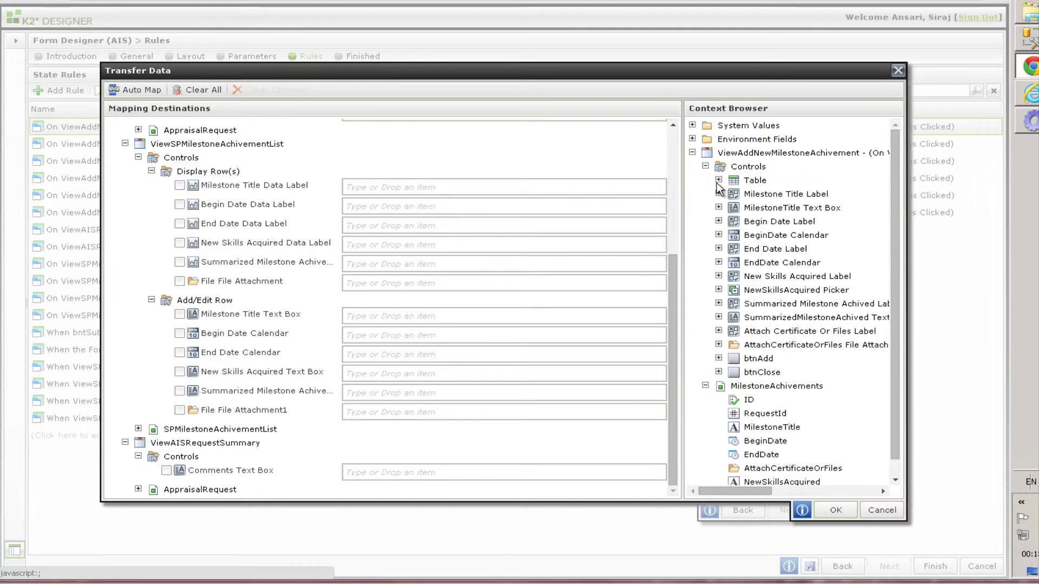
pyautogui.moveTo(793, 210); pyautogui.dragTo(445, 314)
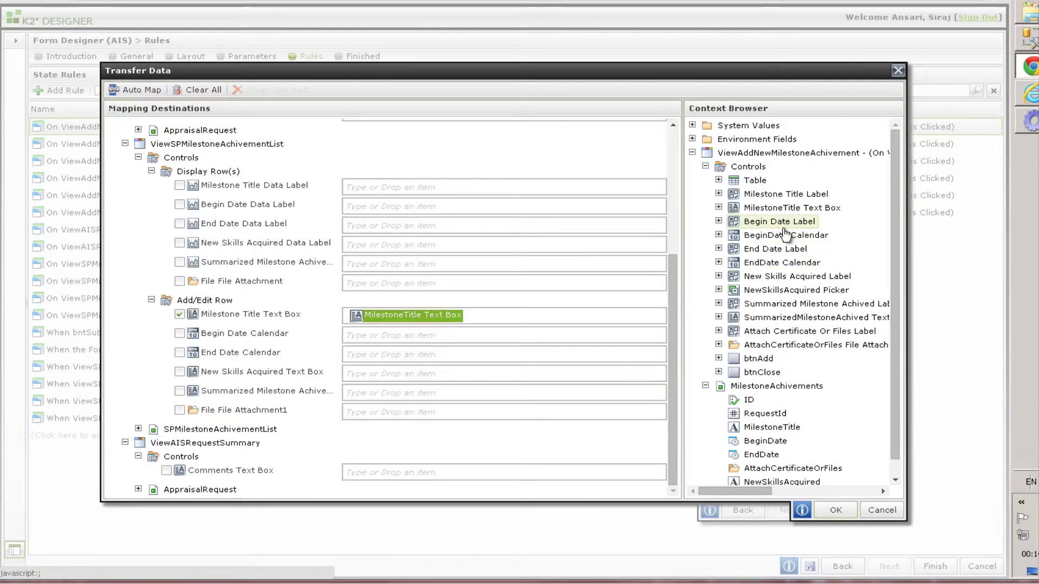
pyautogui.moveTo(777, 236); pyautogui.dragTo(438, 335)
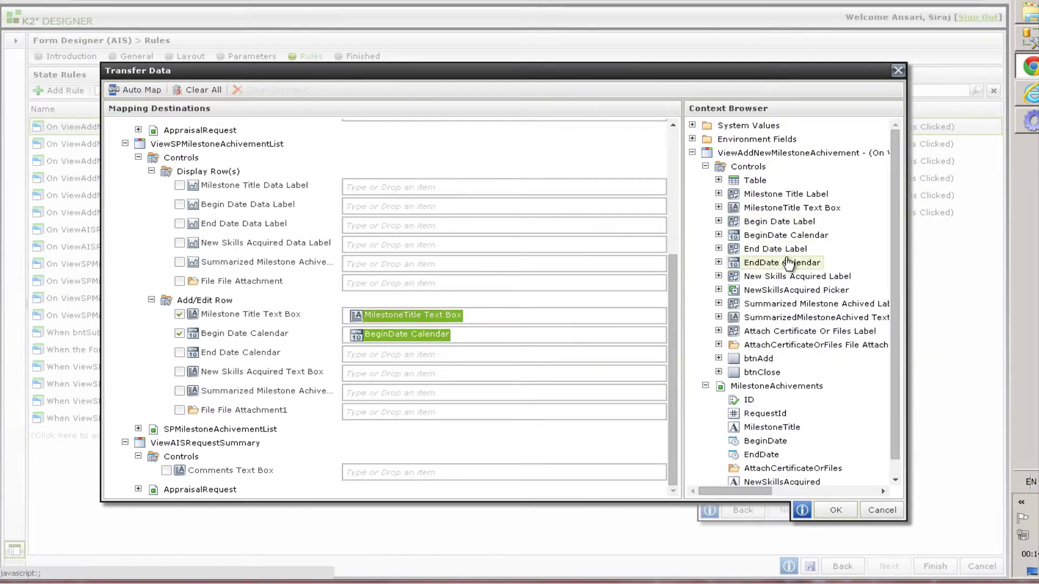
pyautogui.moveTo(751, 278); pyautogui.dragTo(407, 353)
pyautogui.moveTo(489, 368); pyautogui.dragTo(405, 376)
pyautogui.moveTo(803, 326); pyautogui.dragTo(402, 392)
pyautogui.moveTo(758, 345); pyautogui.dragTo(407, 410)
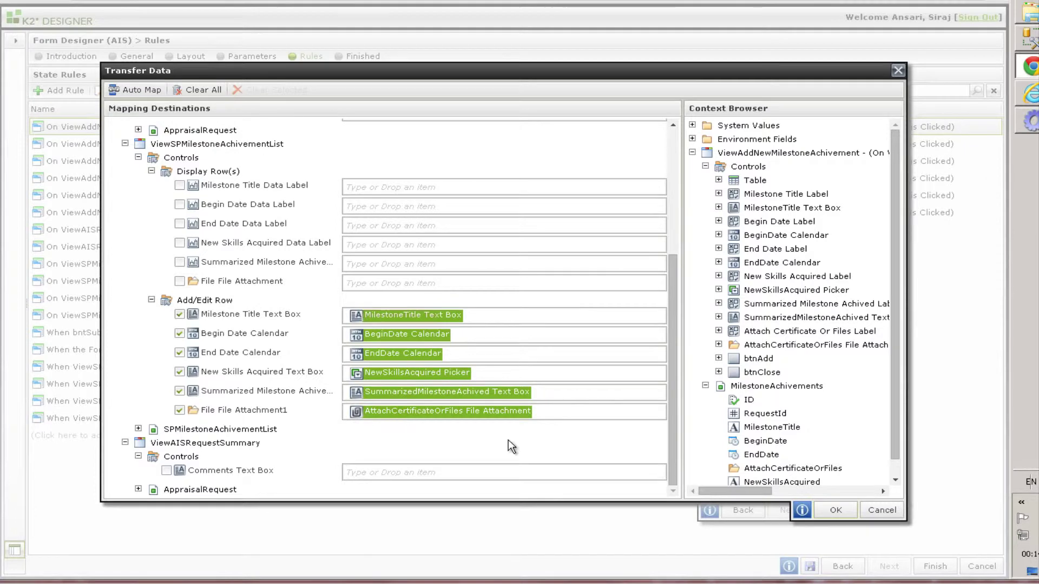
pyautogui.click(834, 509)
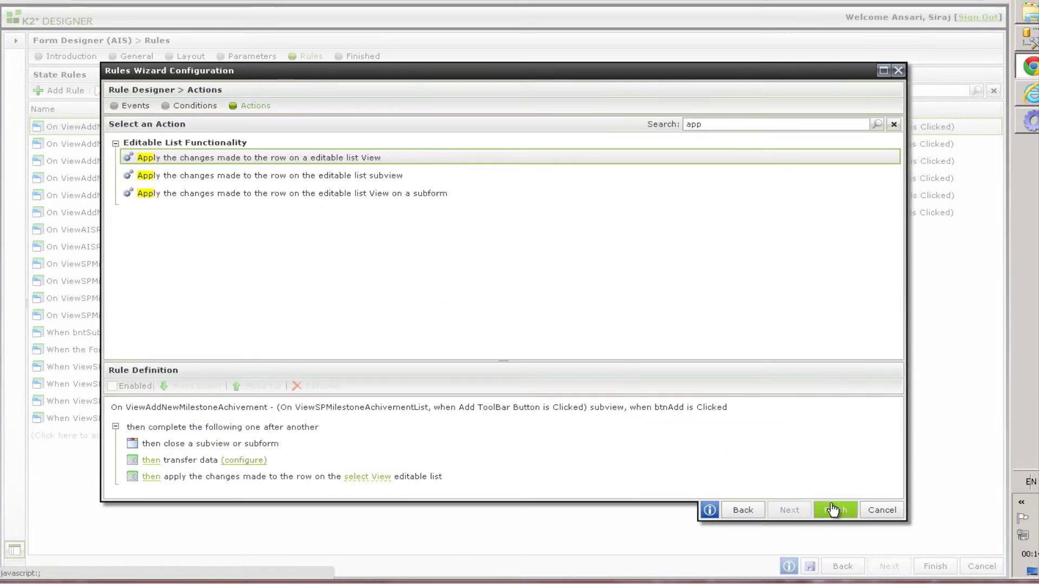
# Step: Target ViewSPMilestoneAchivementList with the apply-changes action, order the actions as transfer, apply, close subview, and finish the rule
pyautogui.click(381, 477)
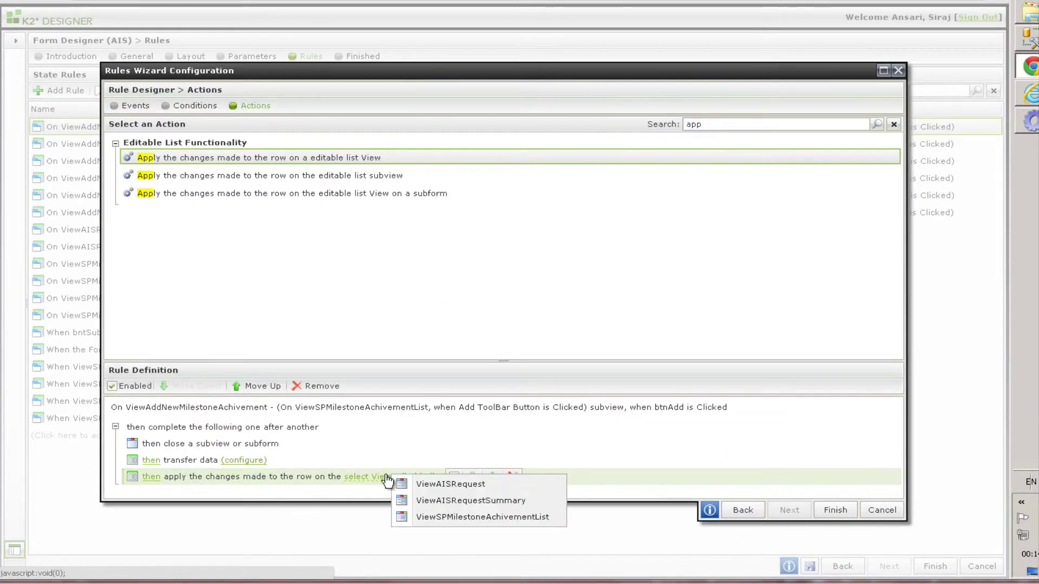
pyautogui.click(463, 520)
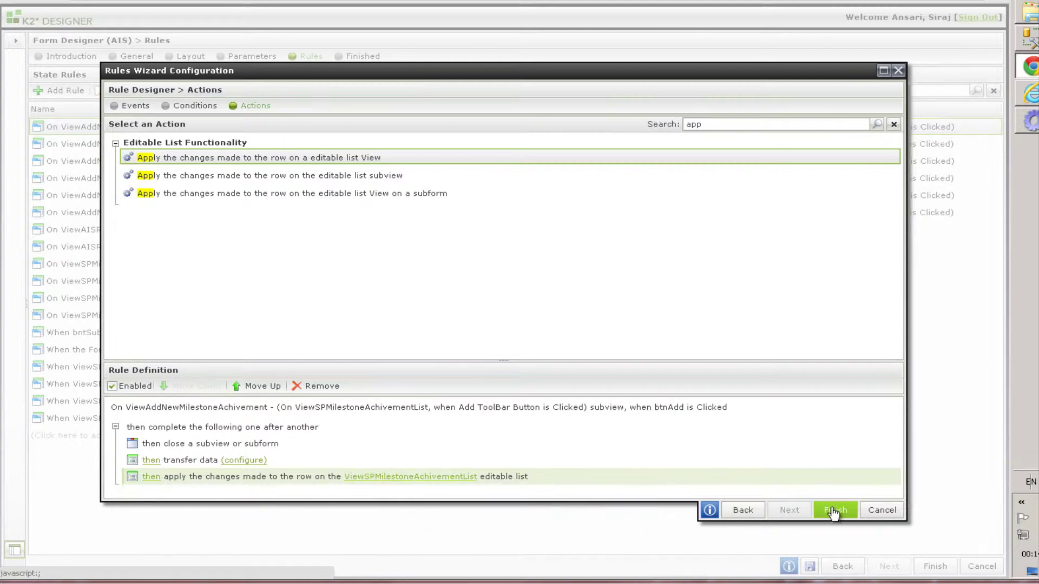
pyautogui.click(391, 463)
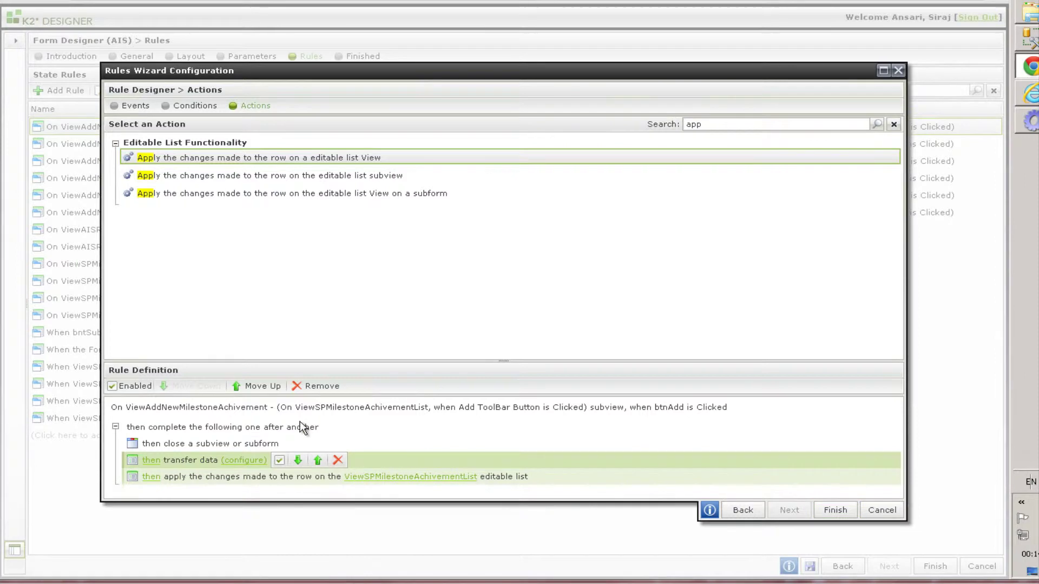
pyautogui.click(261, 388)
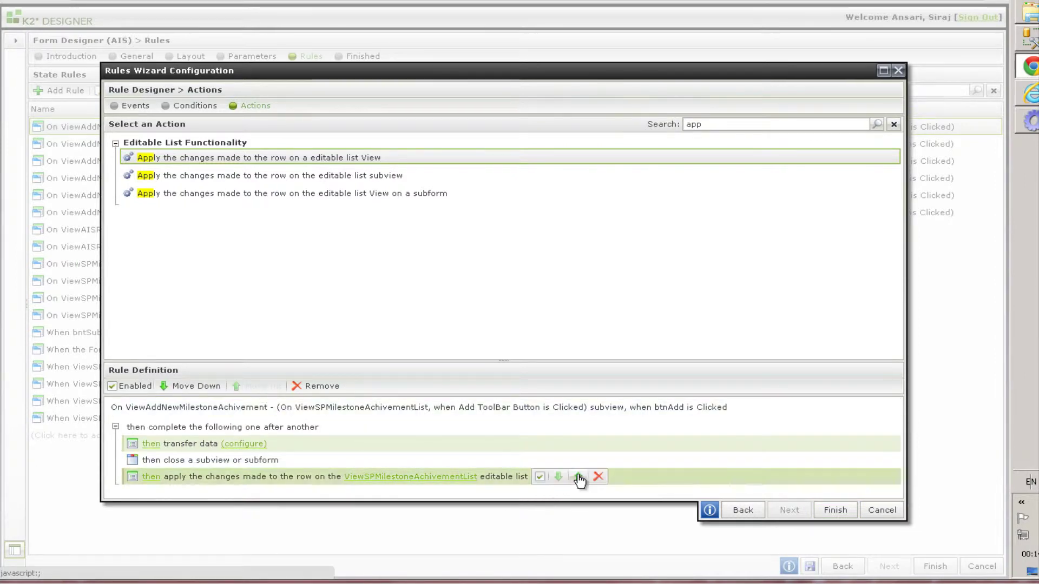
pyautogui.click(578, 477)
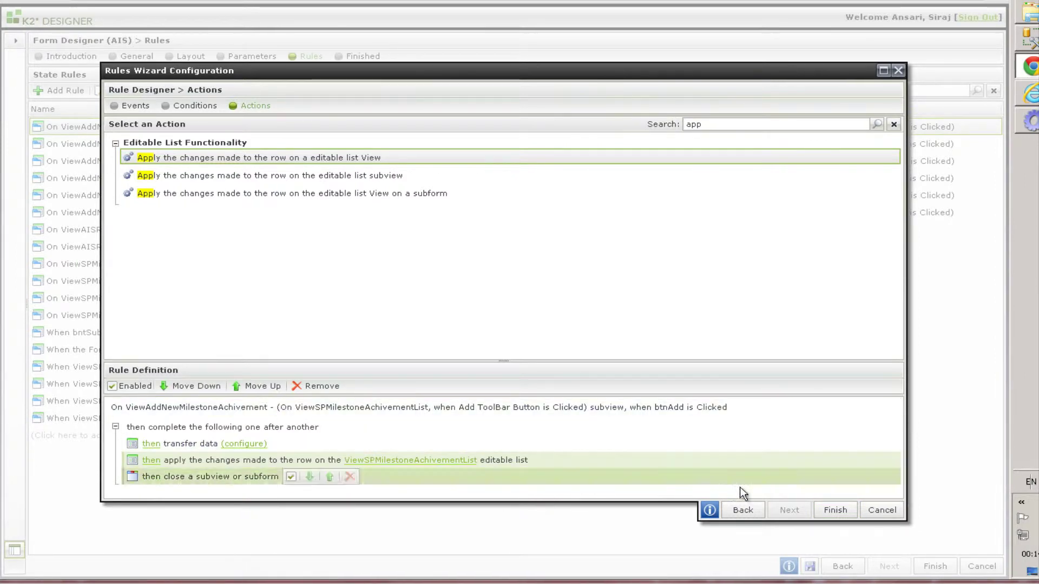
pyautogui.click(834, 510)
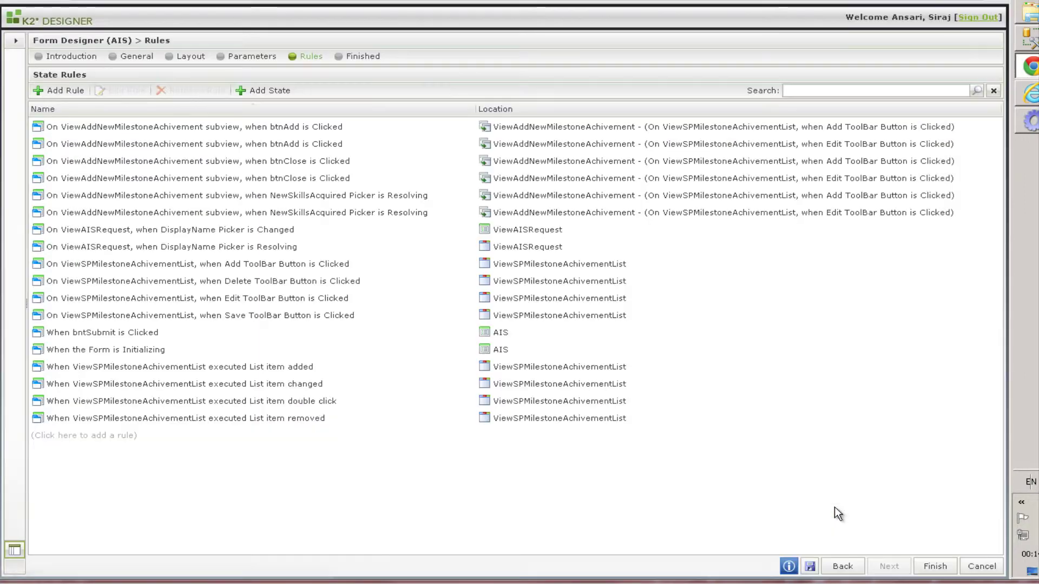
# Step: Open the btnAdd rule for the Edit toolbar button's subview and add Transfer data and apply-row-changes on an editable list View actions
pyautogui.doubleClick(673, 143)
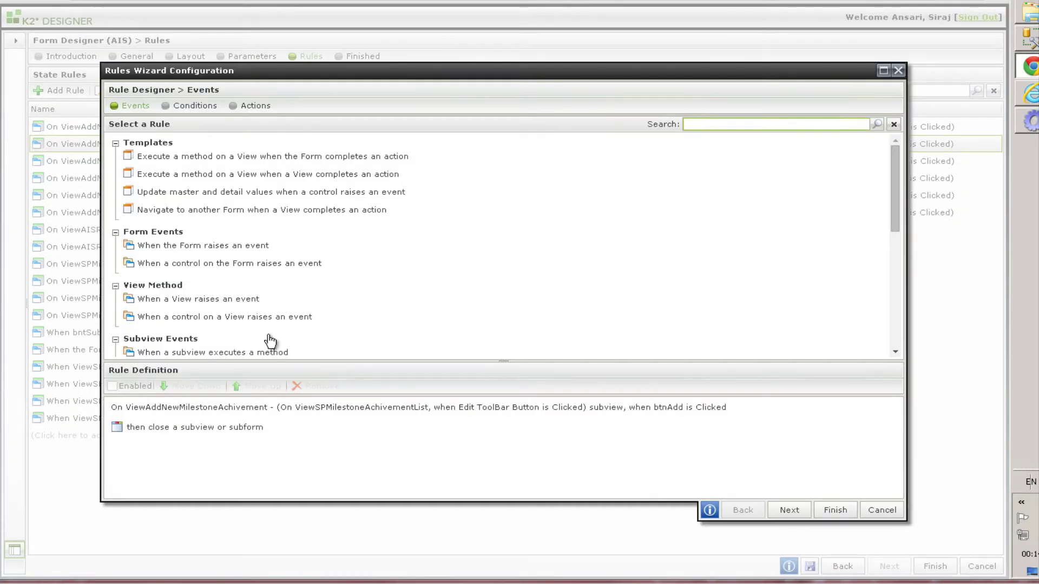
pyautogui.click(375, 430)
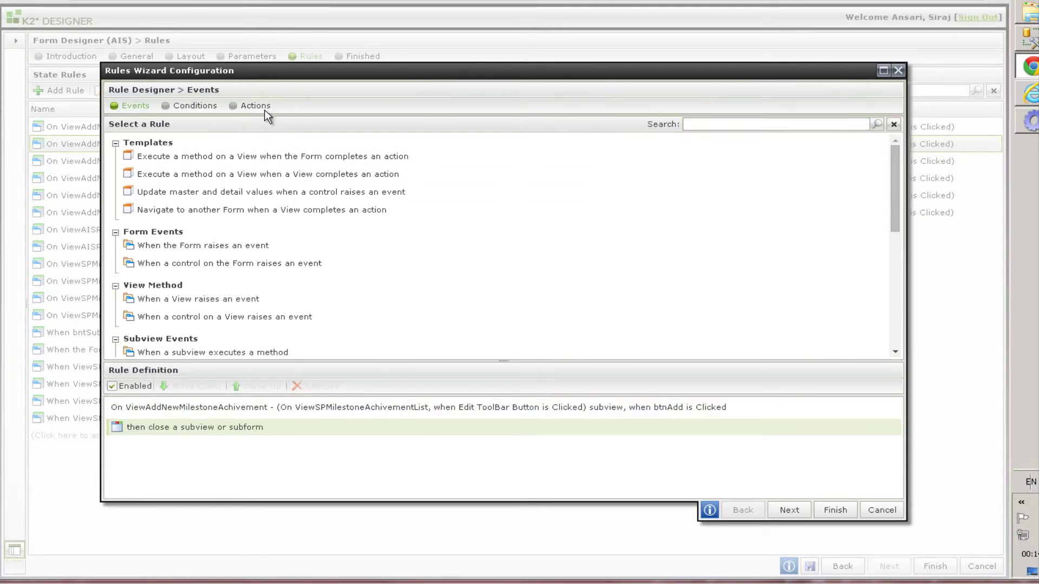
pyautogui.click(737, 124)
pyautogui.write('tra')
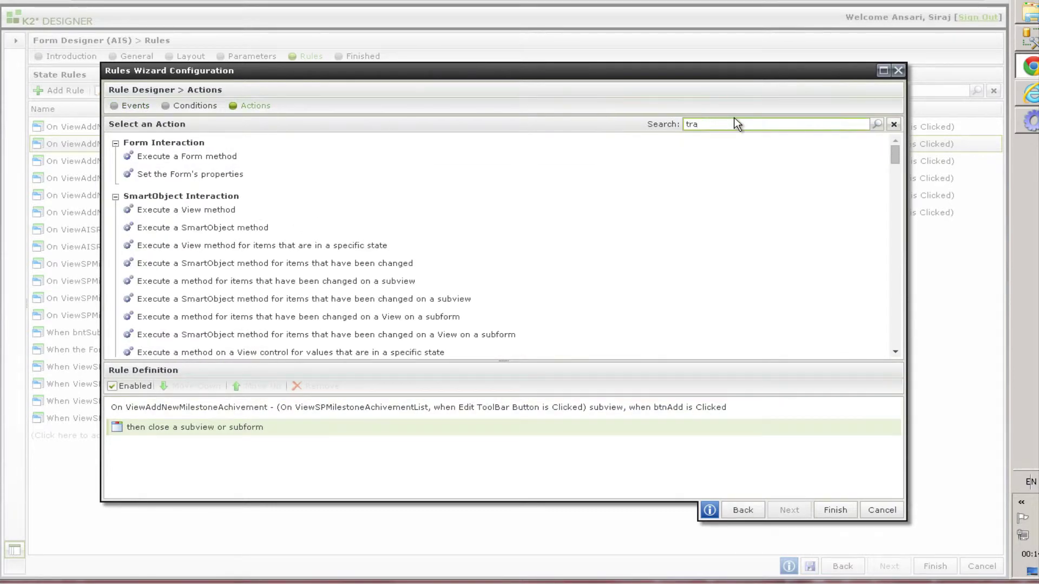
pyautogui.click(178, 157)
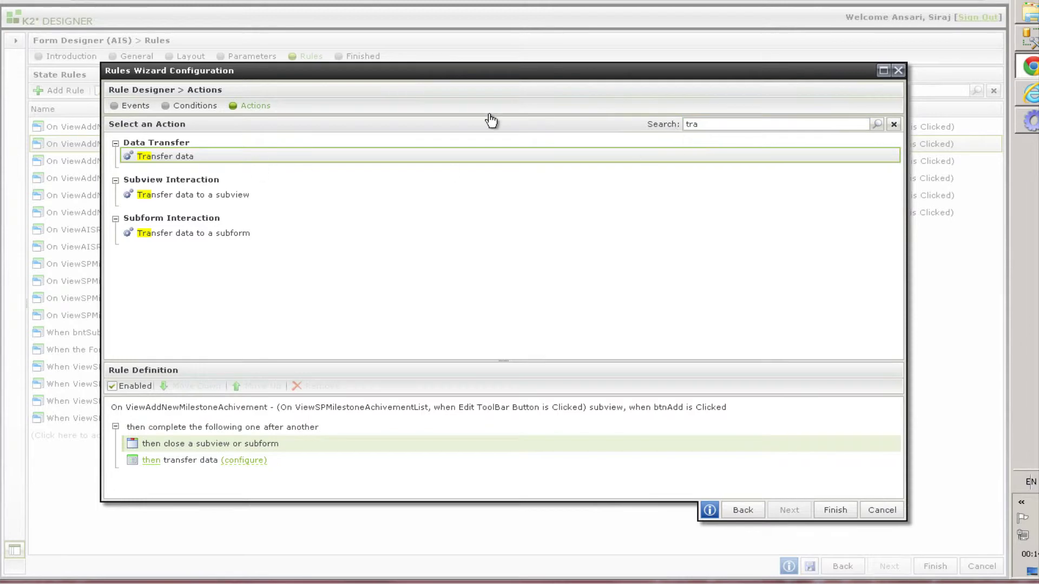
pyautogui.doubleClick(749, 124)
pyautogui.write('appy')
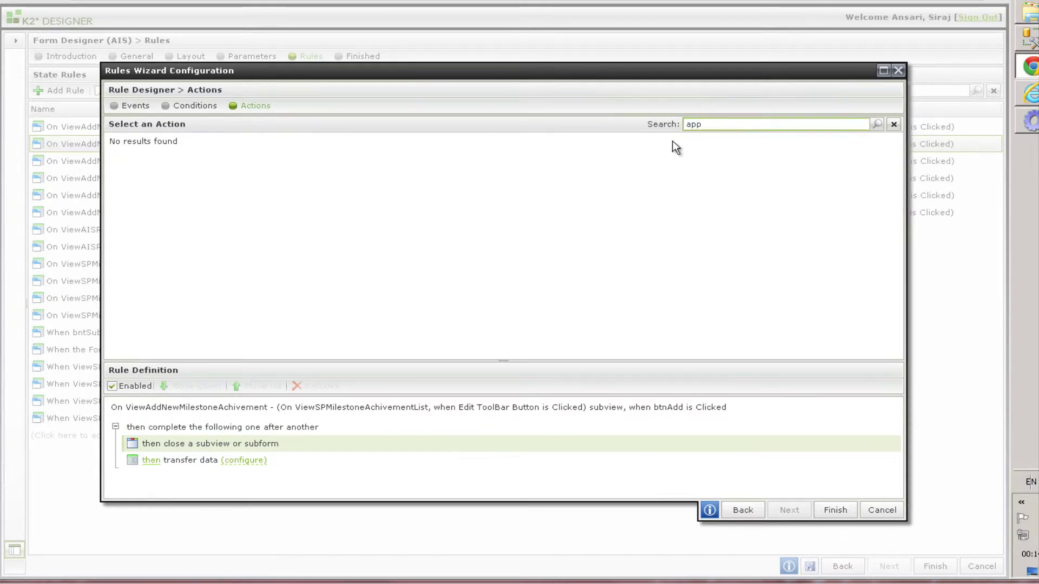
pyautogui.click(281, 158)
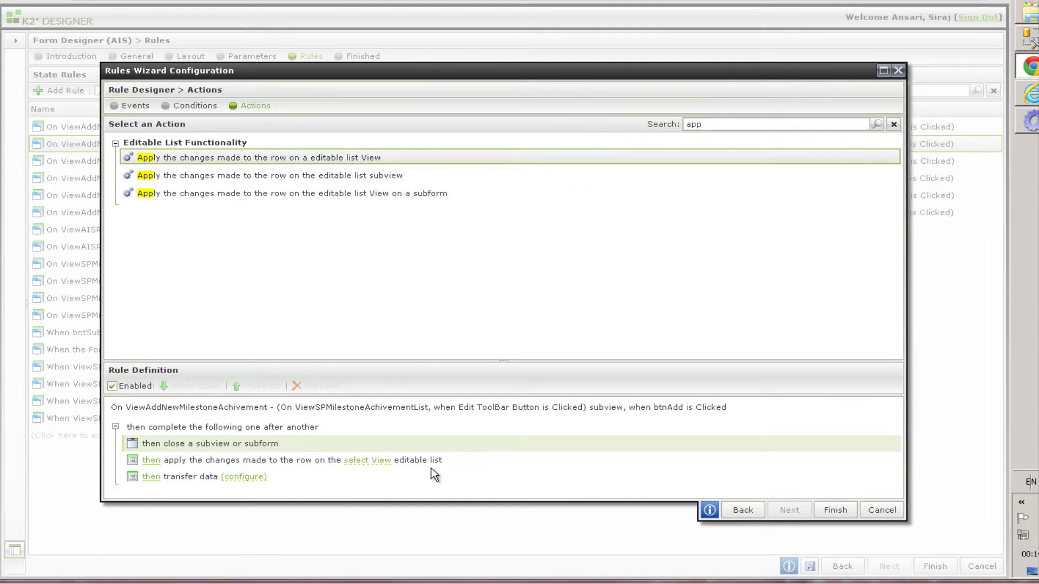
# Step: Reorder the rule's actions so the data transfer runs first, the row changes apply second and the subview closes last
pyautogui.click(595, 460)
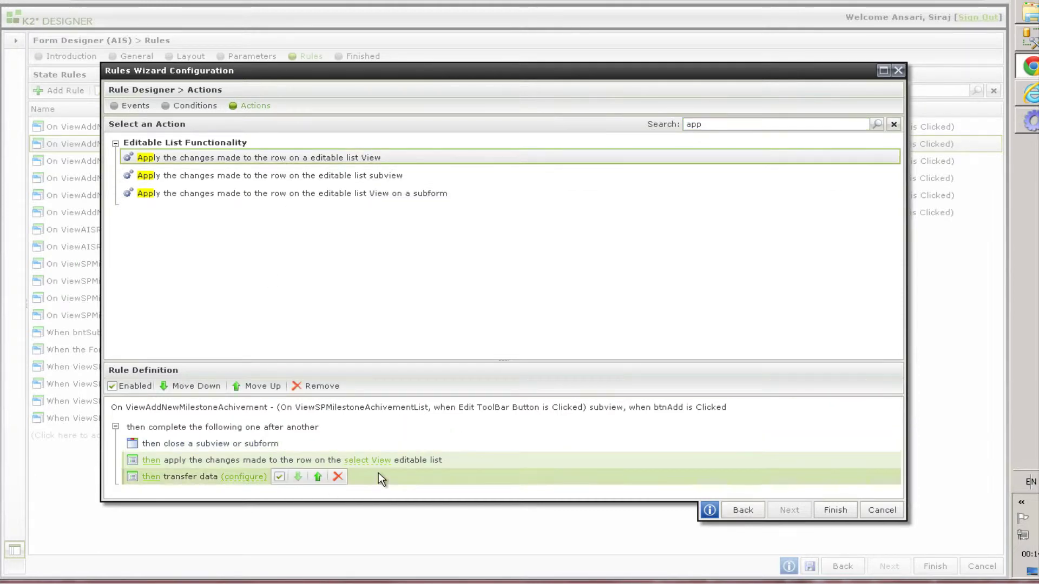
pyautogui.click(260, 387)
pyautogui.click(262, 386)
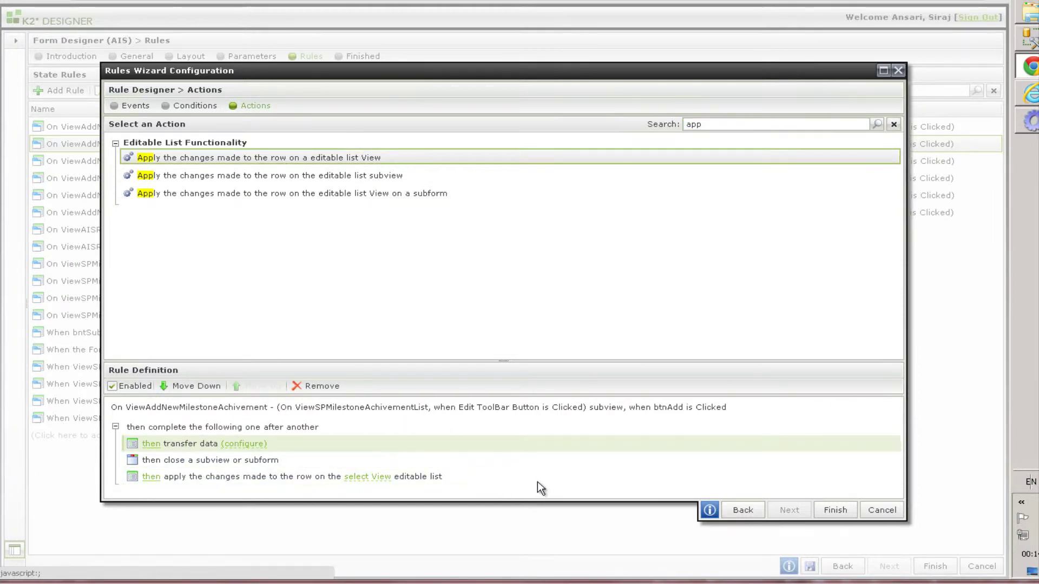
pyautogui.click(543, 476)
pyautogui.click(254, 387)
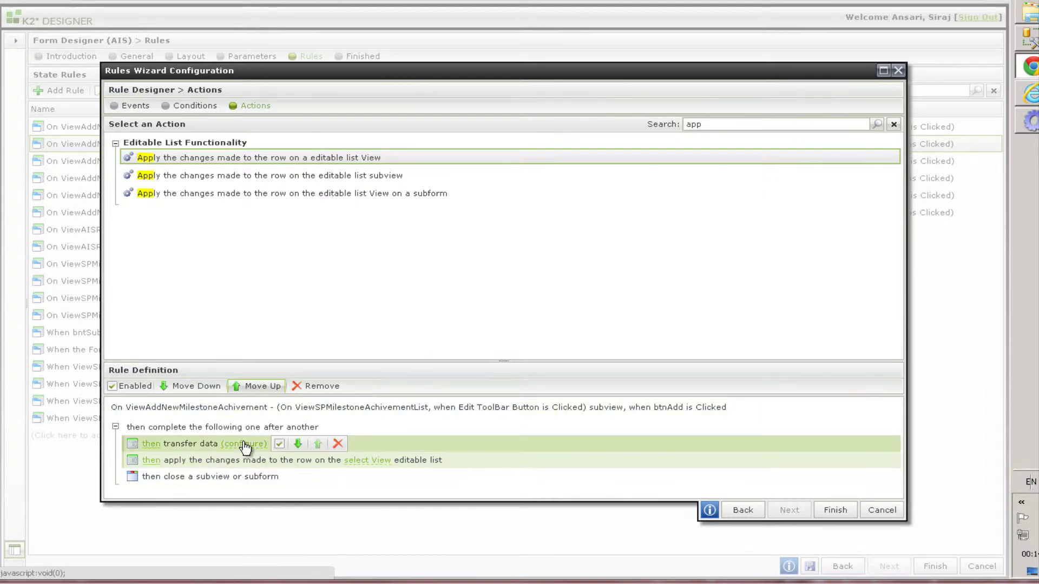
# Step: Configure the Edit rule's data transfer, mapping all six subview input controls to their counterparts in ViewSPMilestoneAchivementList's Add/Edit Row
pyautogui.click(250, 443)
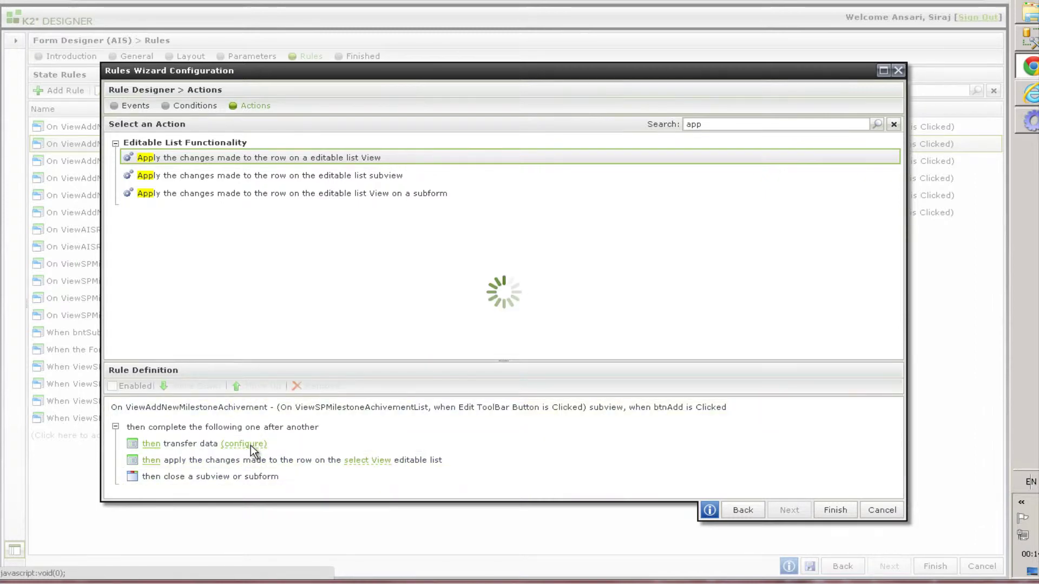
pyautogui.moveTo(671, 346); pyautogui.dragTo(673, 479)
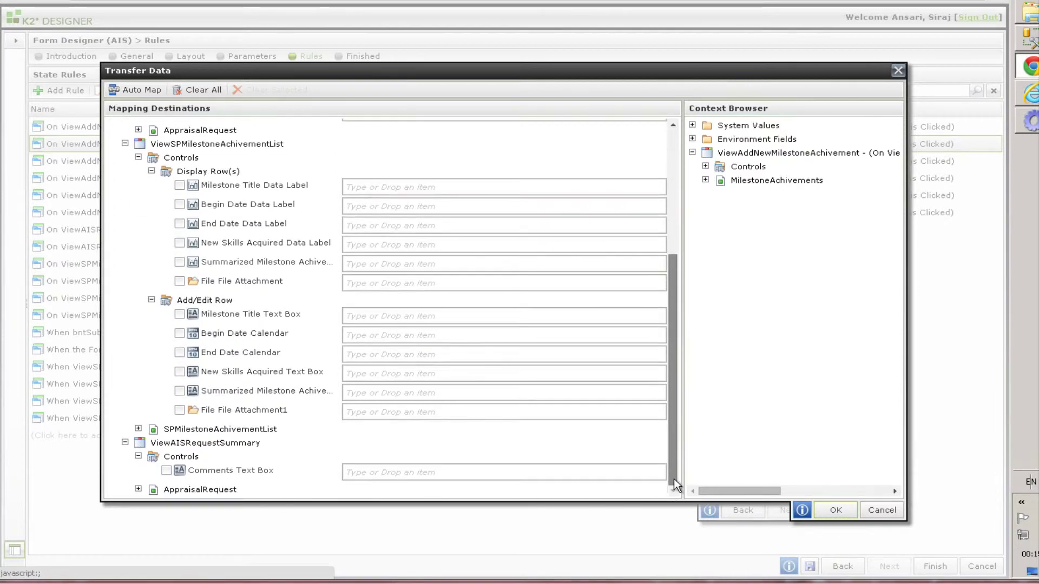
pyautogui.click(706, 166)
pyautogui.click(785, 208)
pyautogui.moveTo(599, 263); pyautogui.dragTo(393, 313)
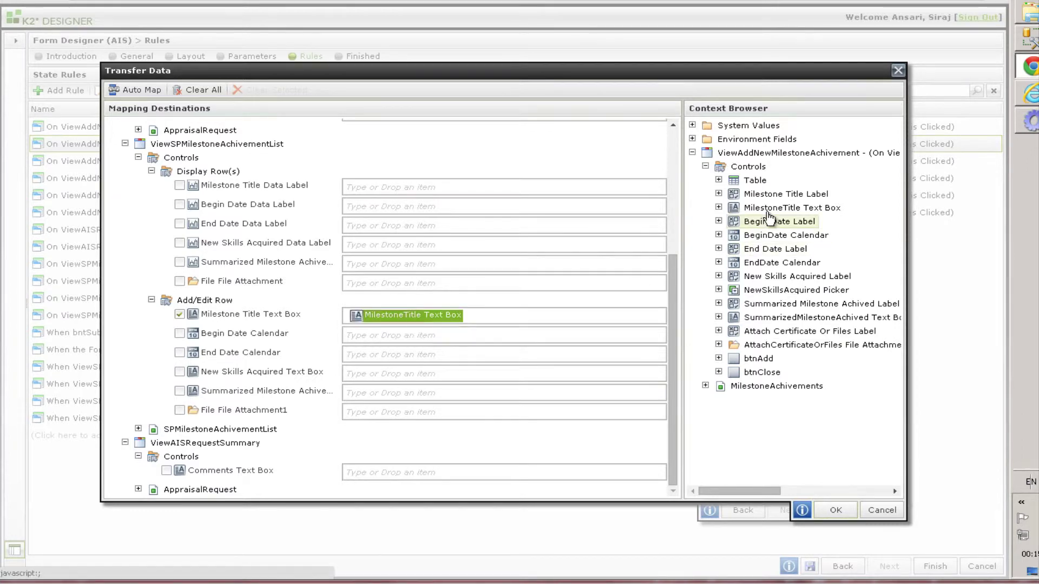
pyautogui.moveTo(773, 236); pyautogui.dragTo(428, 339)
pyautogui.moveTo(794, 266); pyautogui.dragTo(416, 354)
pyautogui.moveTo(805, 295); pyautogui.dragTo(386, 371)
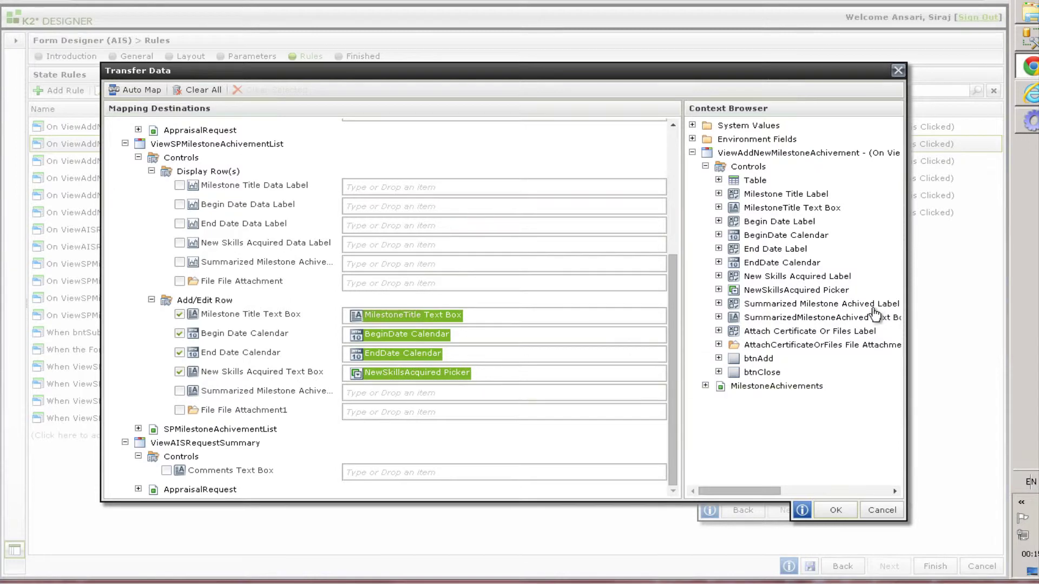
pyautogui.moveTo(462, 374); pyautogui.dragTo(385, 387)
pyautogui.moveTo(860, 345); pyautogui.dragTo(408, 414)
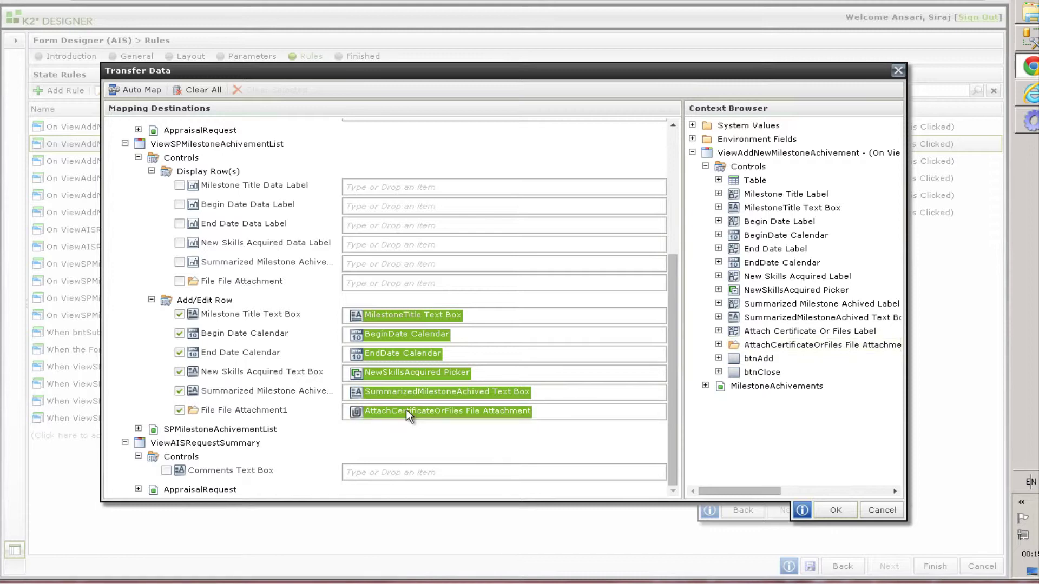
pyautogui.click(830, 509)
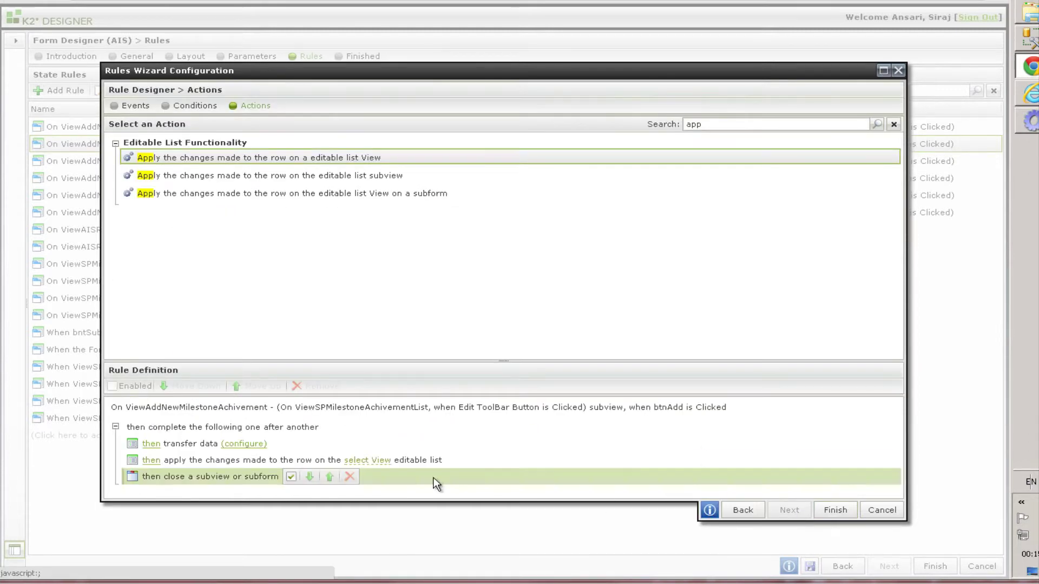
# Step: Set the Edit rule's apply-changes action to the ViewSPMilestoneAchivementList editable list and finish the rule
pyautogui.click(377, 461)
pyautogui.click(430, 498)
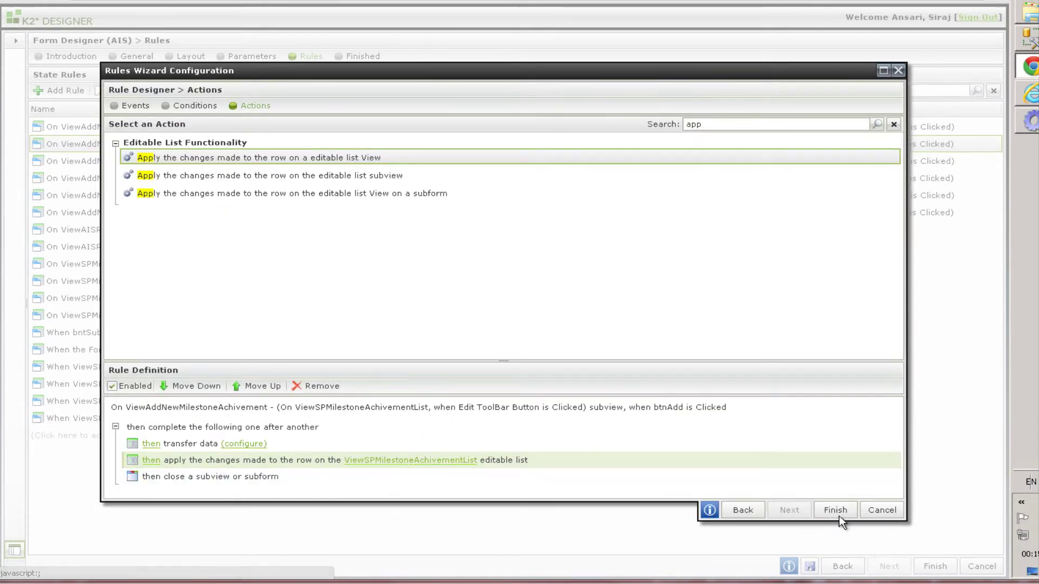
pyautogui.click(834, 510)
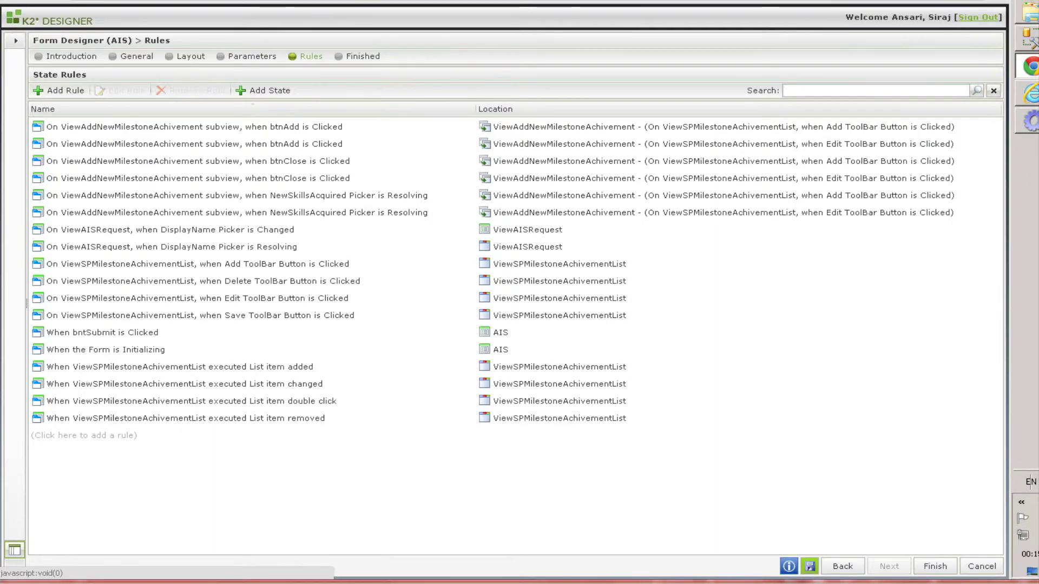
# Step: Open the bntSubmit Clicked rule and add an action executing a View method for items in a specific state after AppraisalRequest's Create action
pyautogui.doubleClick(134, 331)
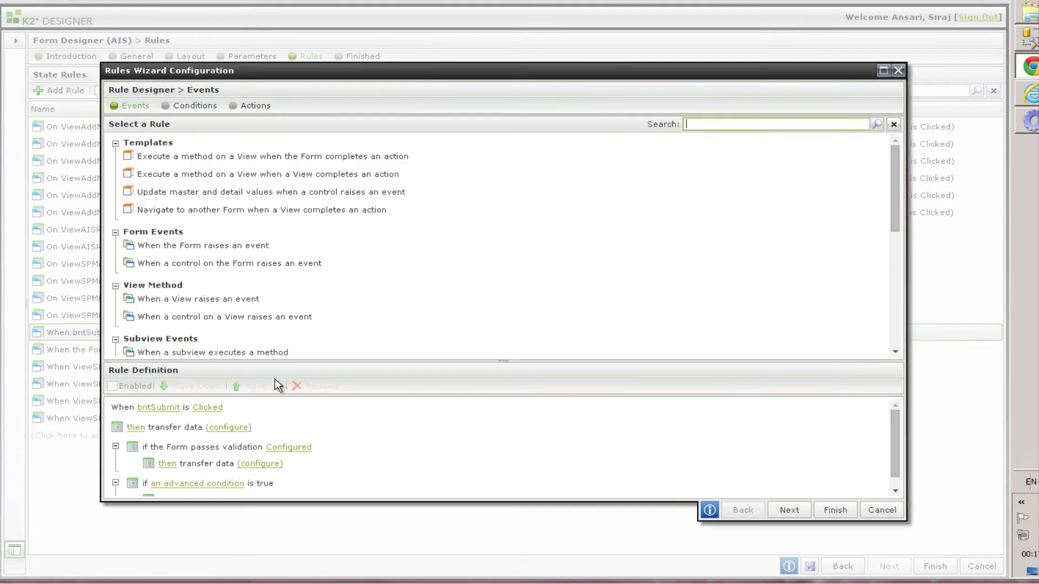
pyautogui.doubleClick(329, 75)
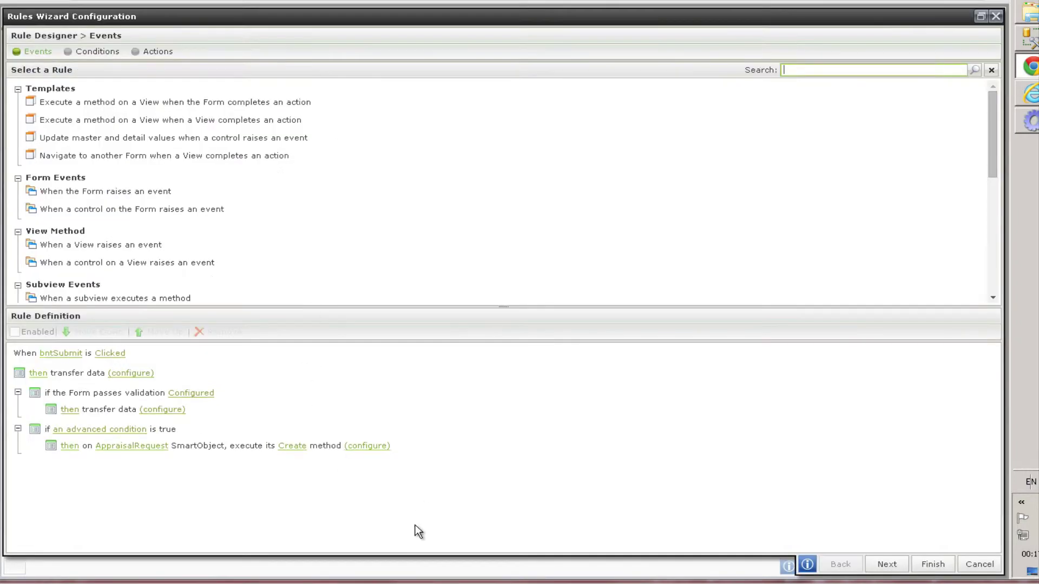
pyautogui.click(585, 445)
pyautogui.click(157, 52)
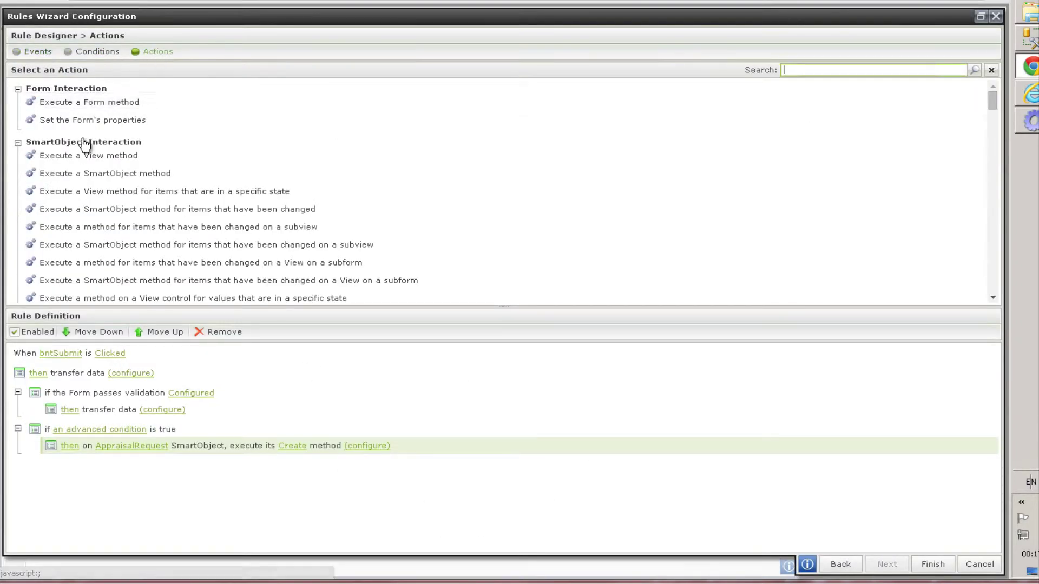
pyautogui.doubleClick(244, 197)
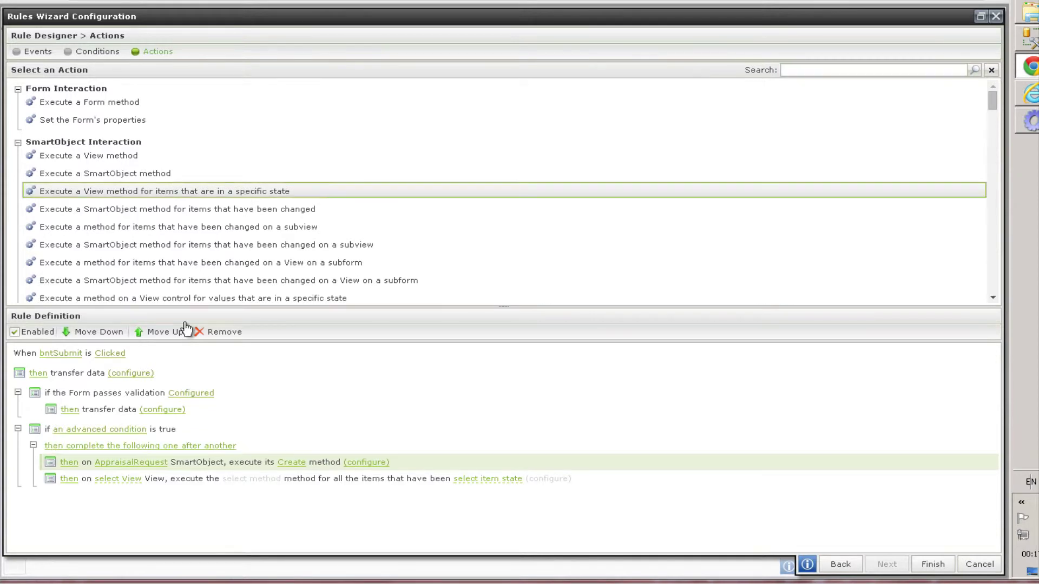
# Step: Set the new action to execute ViewSPMilestoneAchivementList's Create method for all items that have been Added
pyautogui.click(123, 479)
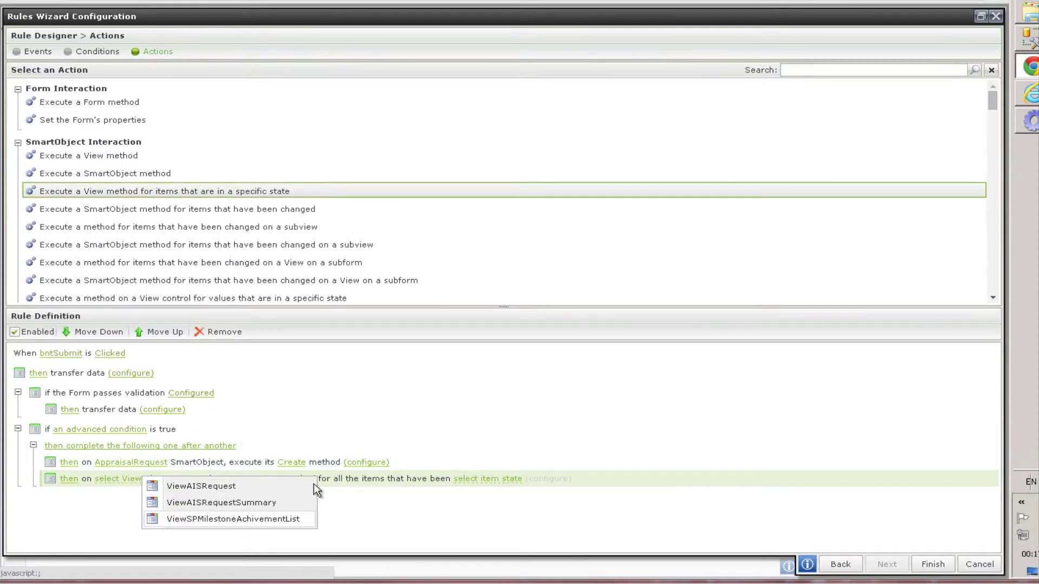
pyautogui.click(240, 521)
pyautogui.click(341, 480)
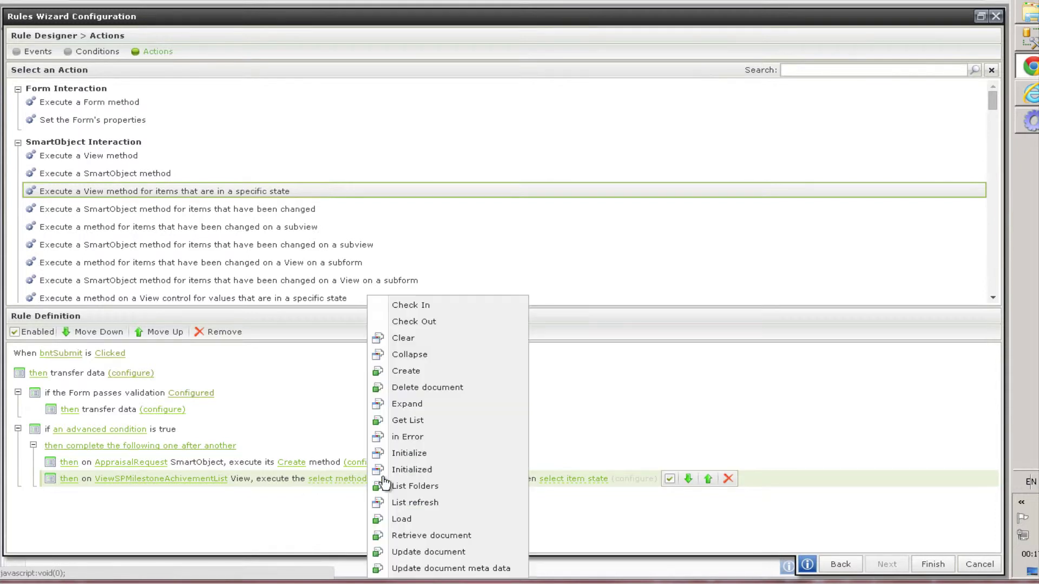
pyautogui.click(406, 371)
pyautogui.click(536, 481)
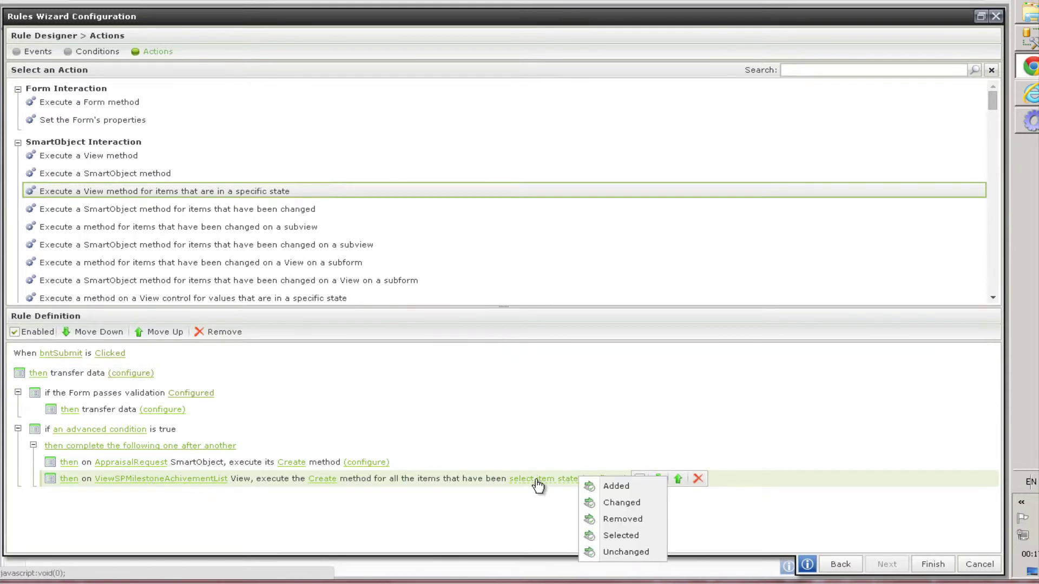
pyautogui.click(623, 486)
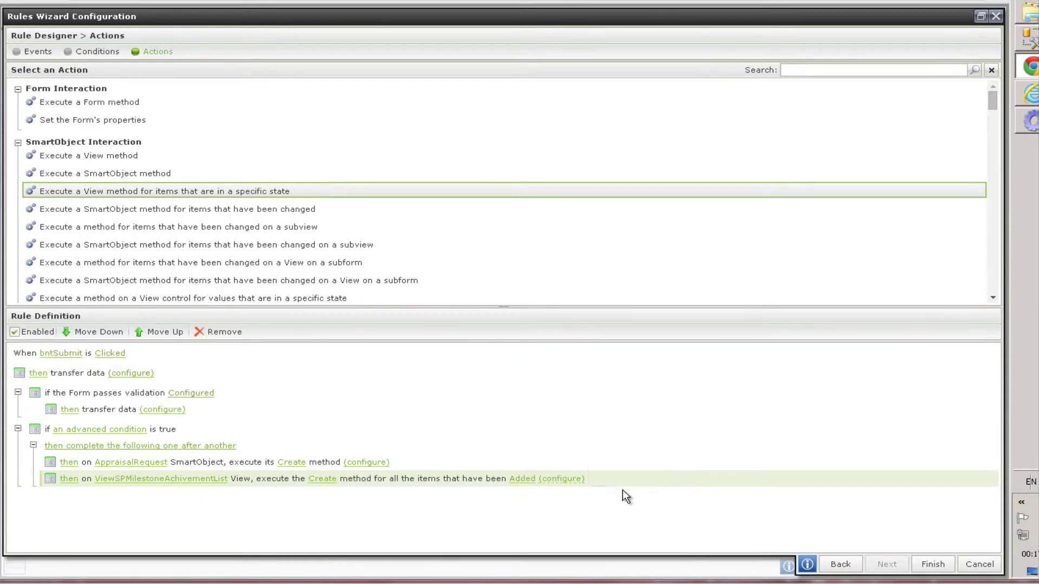
# Step: Map the Create inputs MilestoneTitle, BeginDate, EndDate, NewSkillsAcquired, SummarizedMilestoneAchived and File to the same-named properties of ViewSPMilestoneAchivementList's SPMilestoneAchivementList
pyautogui.click(570, 478)
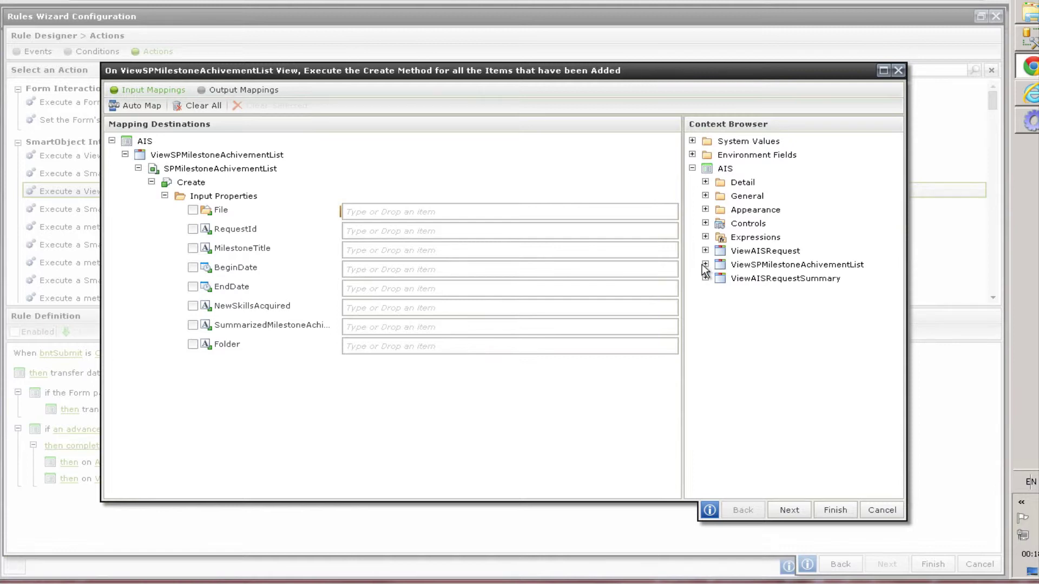
pyautogui.click(705, 265)
pyautogui.click(717, 292)
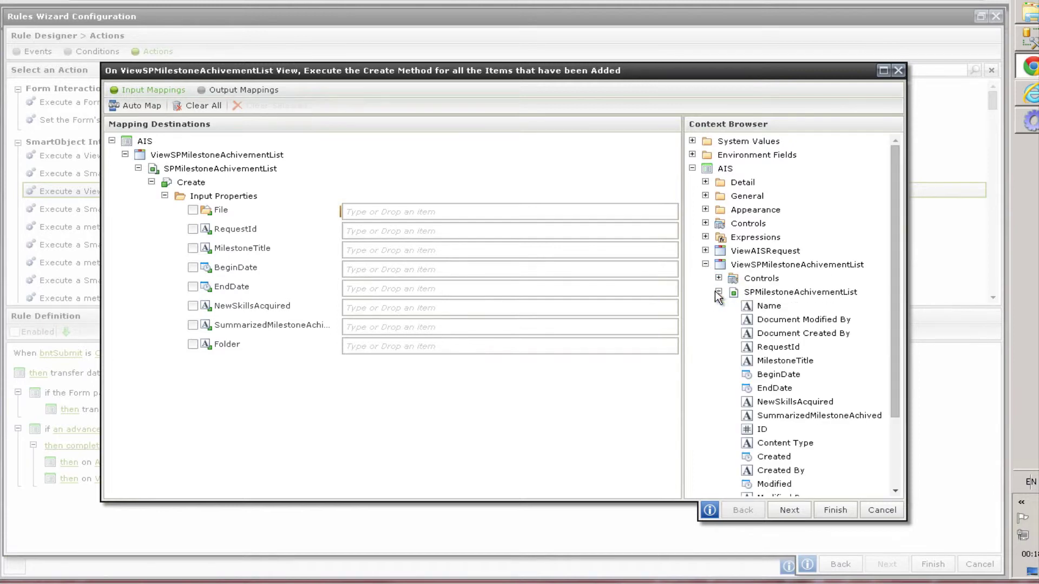
pyautogui.scroll(-2, 787, 346)
pyautogui.moveTo(784, 293); pyautogui.dragTo(417, 249)
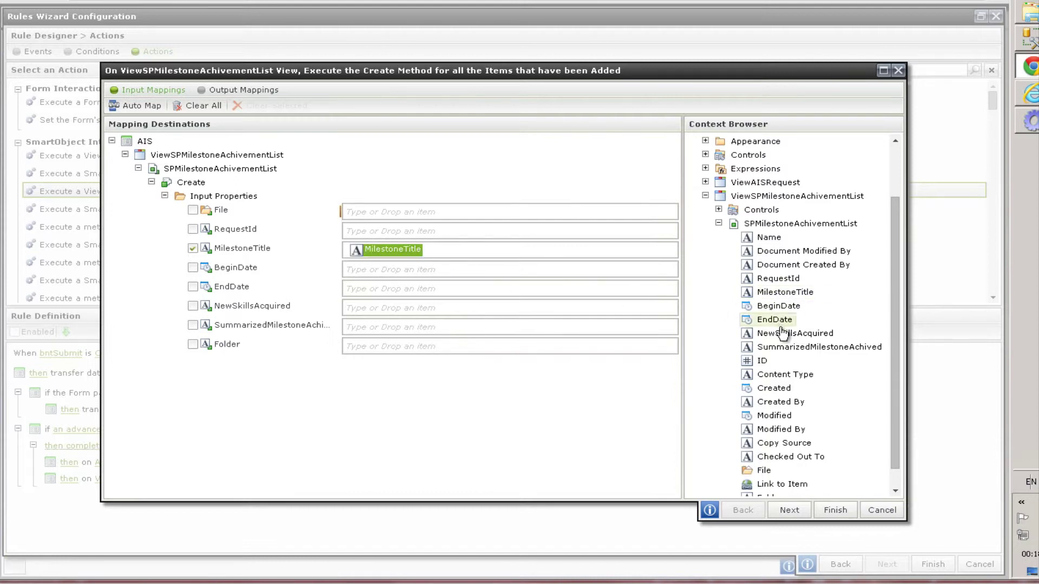
pyautogui.moveTo(778, 306); pyautogui.dragTo(464, 268)
pyautogui.moveTo(778, 319); pyautogui.dragTo(515, 288)
pyautogui.moveTo(777, 336); pyautogui.dragTo(480, 308)
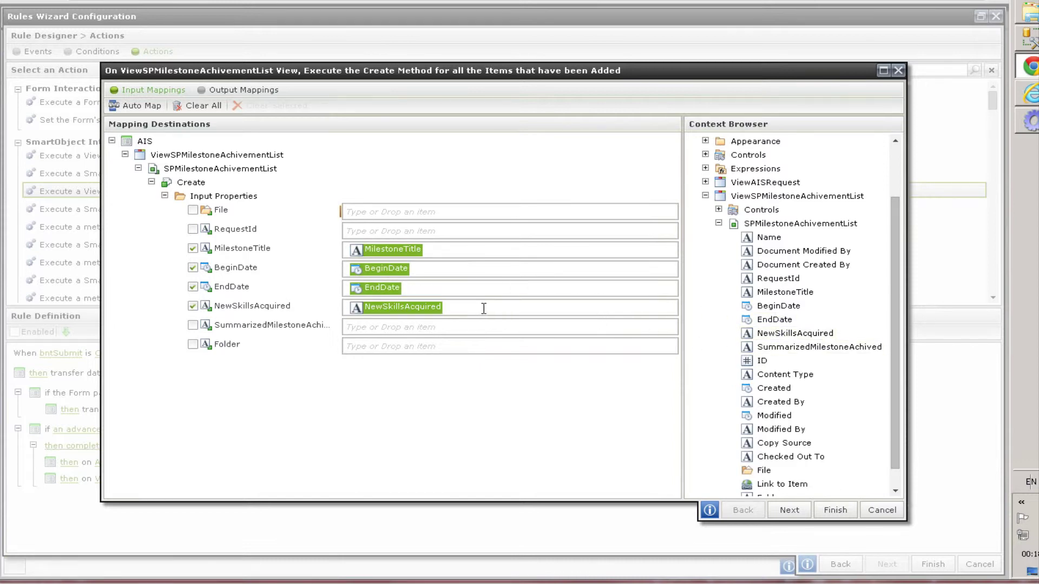
pyautogui.moveTo(758, 346); pyautogui.dragTo(493, 325)
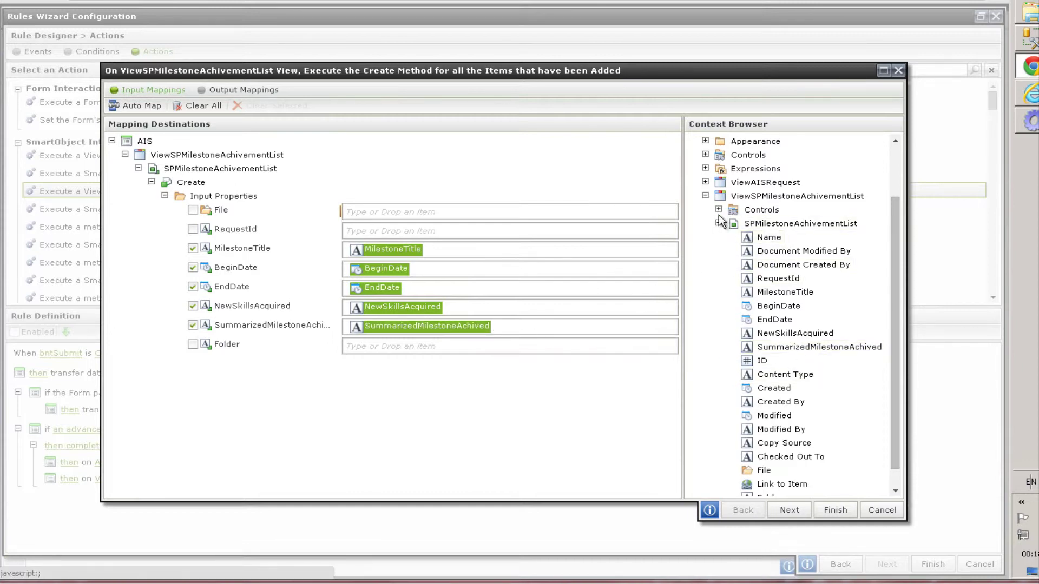
pyautogui.click(761, 471)
pyautogui.moveTo(463, 277); pyautogui.dragTo(385, 212)
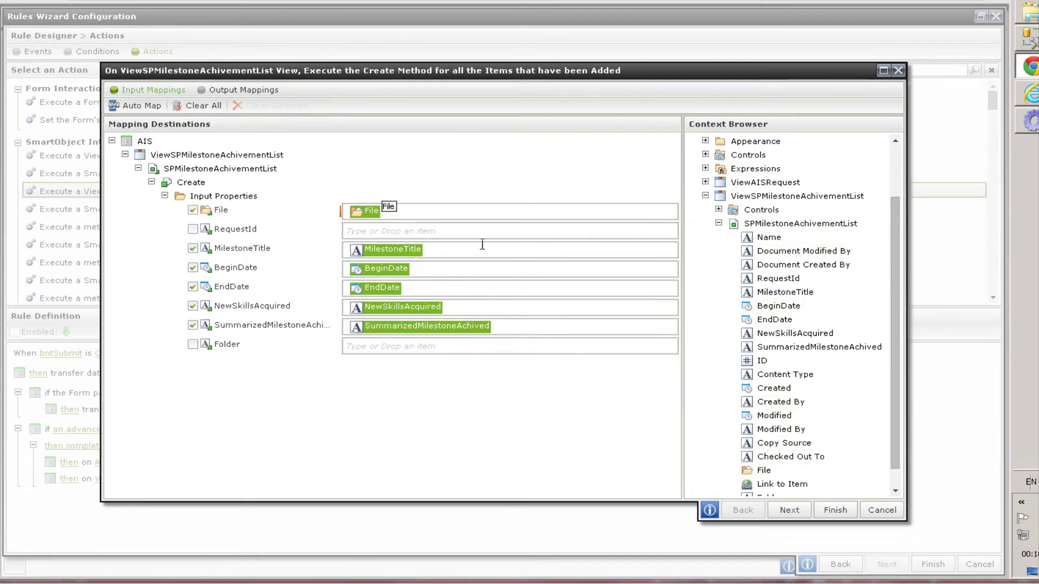
# Step: Map the Create method's RequestId input to ViewAISRequest's RequestId Text Box, then finish the submit rule and save the form
pyautogui.click(705, 183)
pyautogui.click(719, 197)
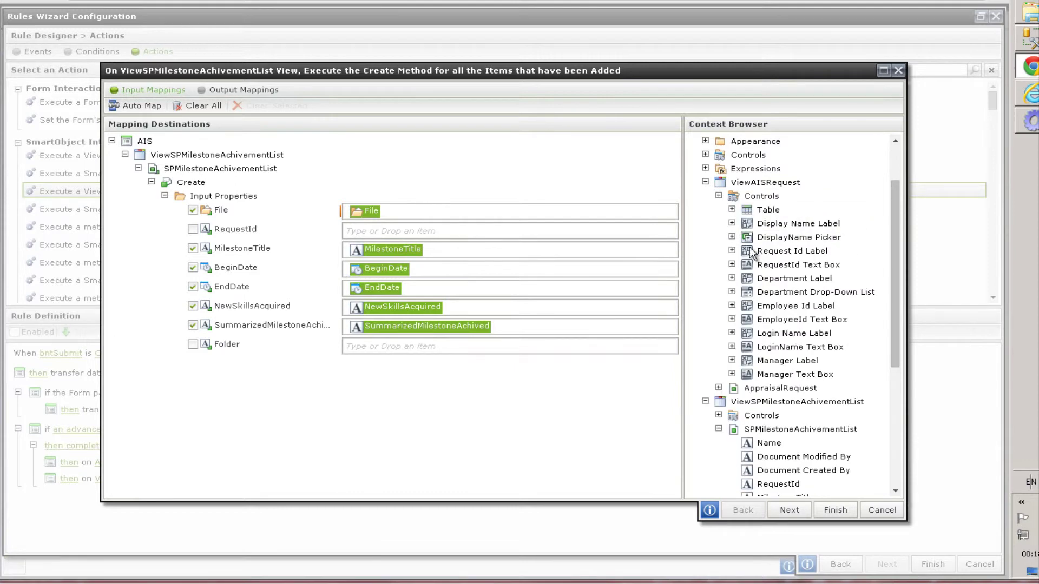
pyautogui.moveTo(789, 265); pyautogui.dragTo(406, 227)
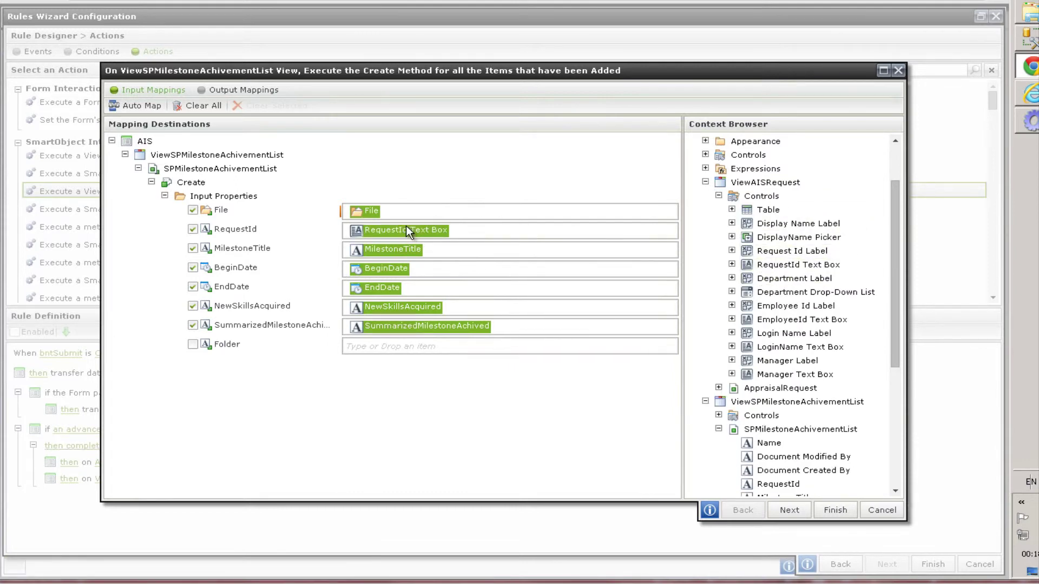
pyautogui.click(839, 506)
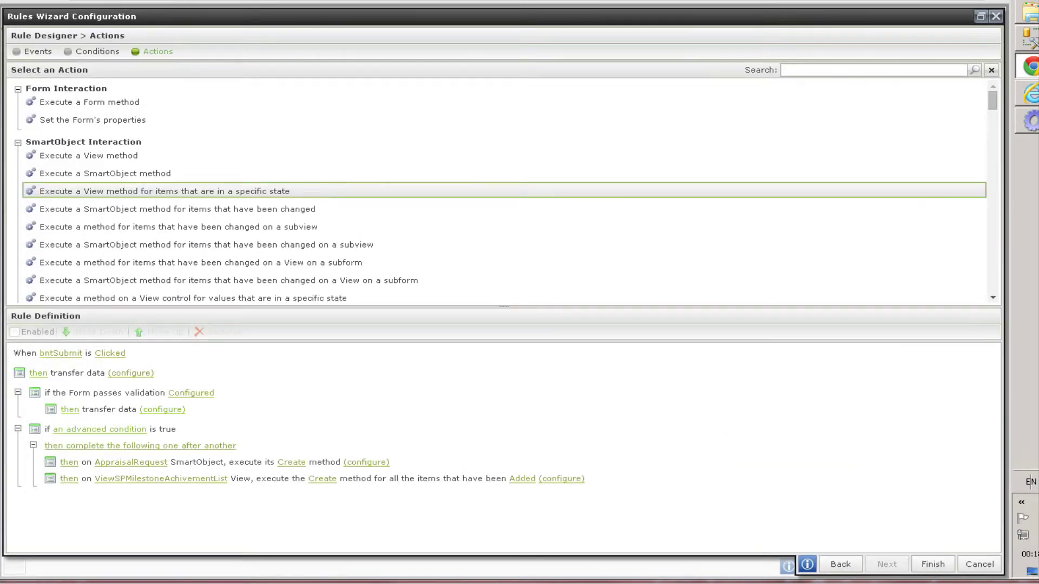
pyautogui.click(935, 563)
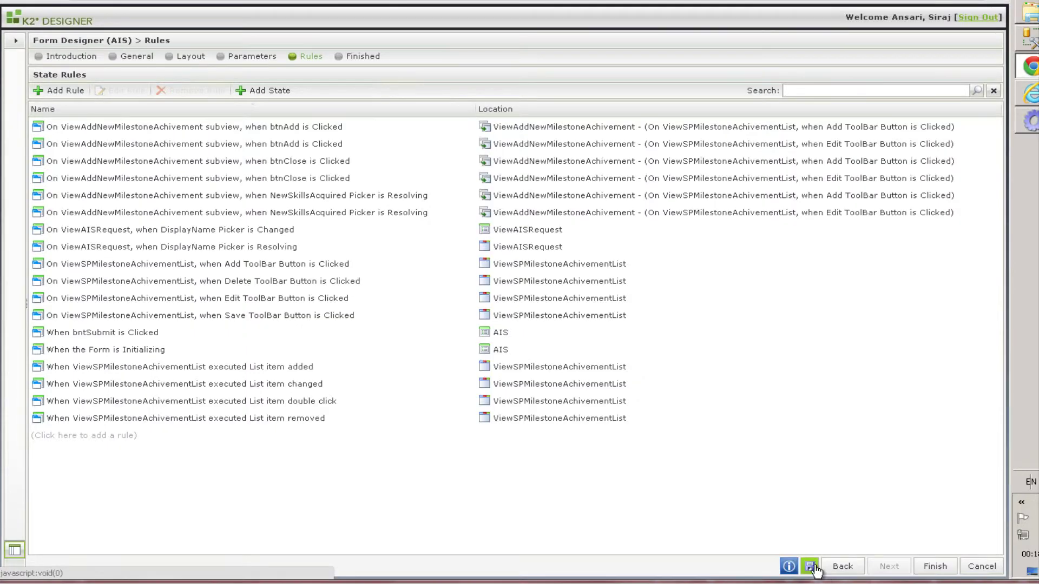
pyautogui.click(811, 566)
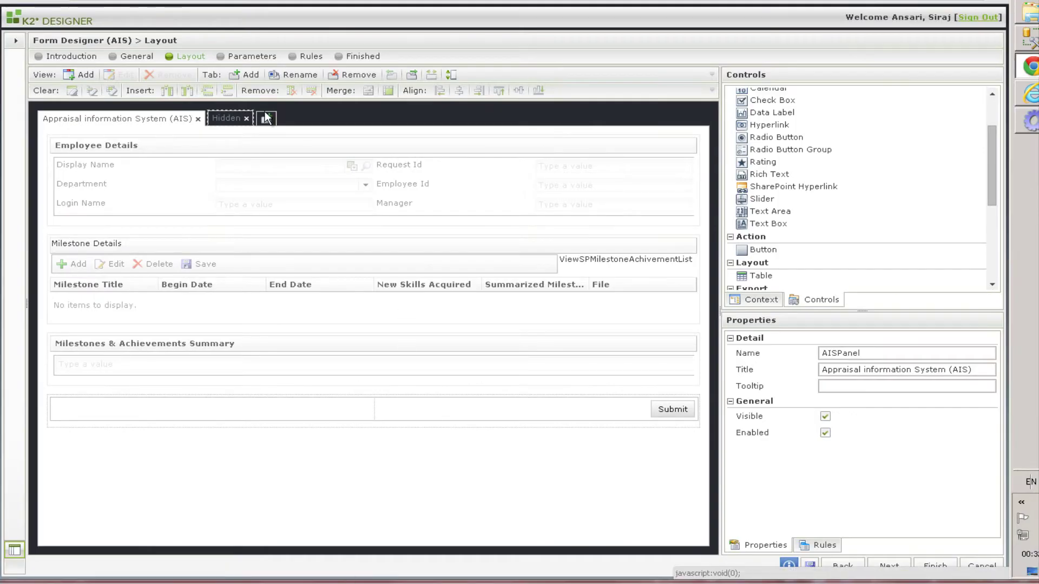
# Step: Open the ExpHasMilestoneItems expression of the txtHasMilestoneItems text box on the form's Hidden tab for editing
pyautogui.click(212, 115)
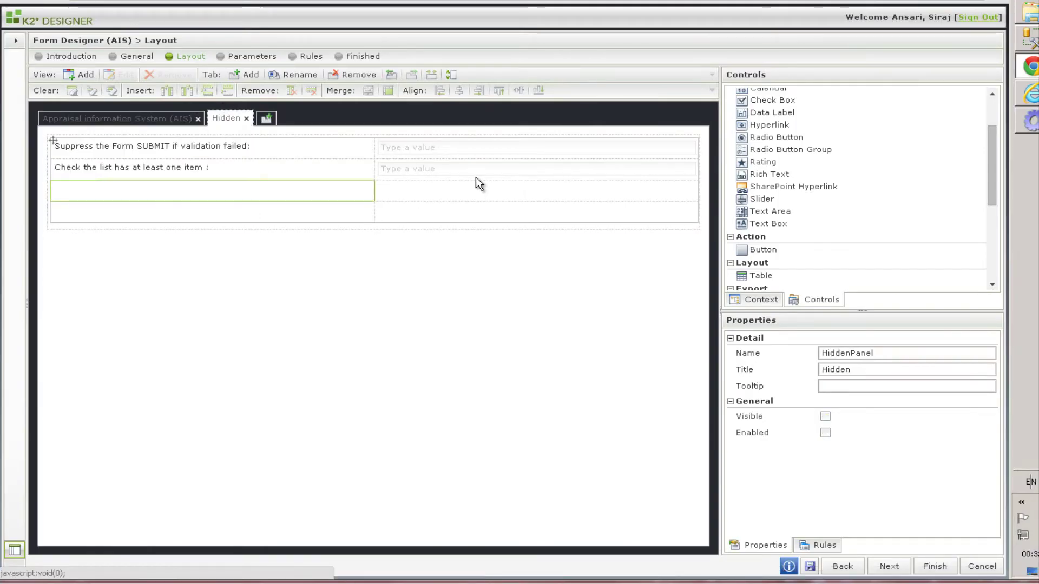
pyautogui.click(456, 168)
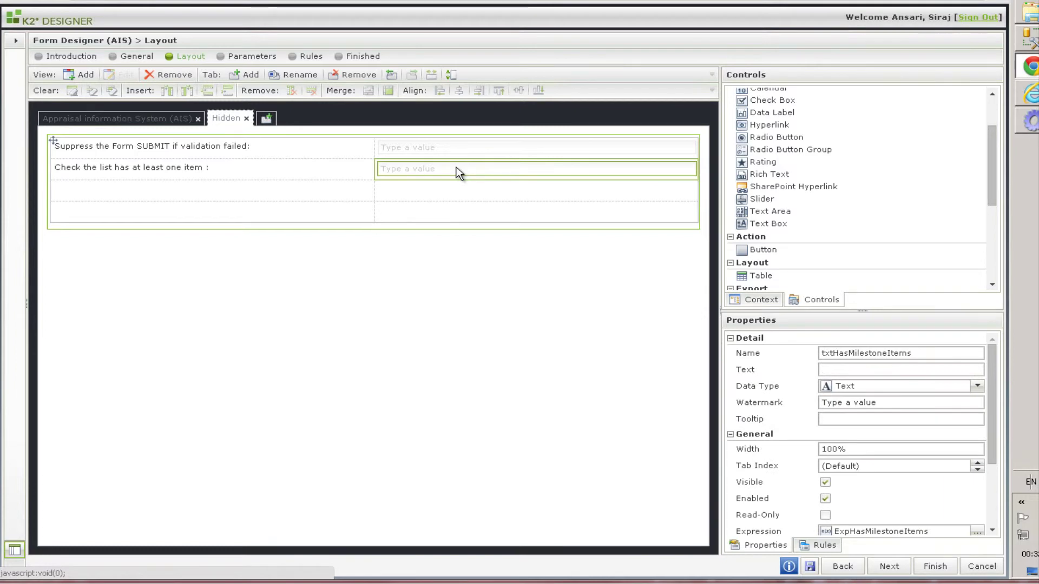
pyautogui.scroll(-3, 995, 512)
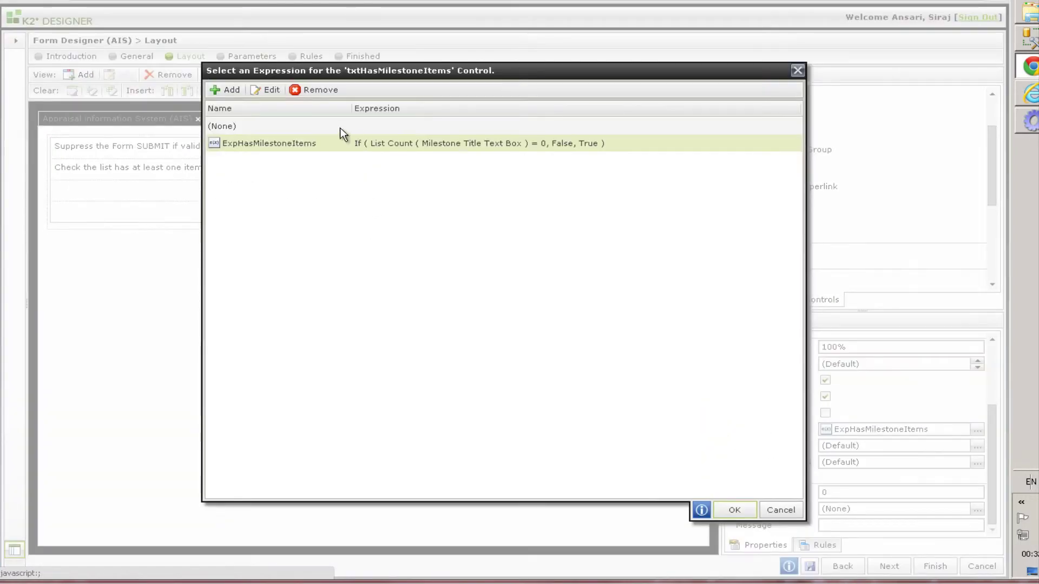
pyautogui.click(266, 91)
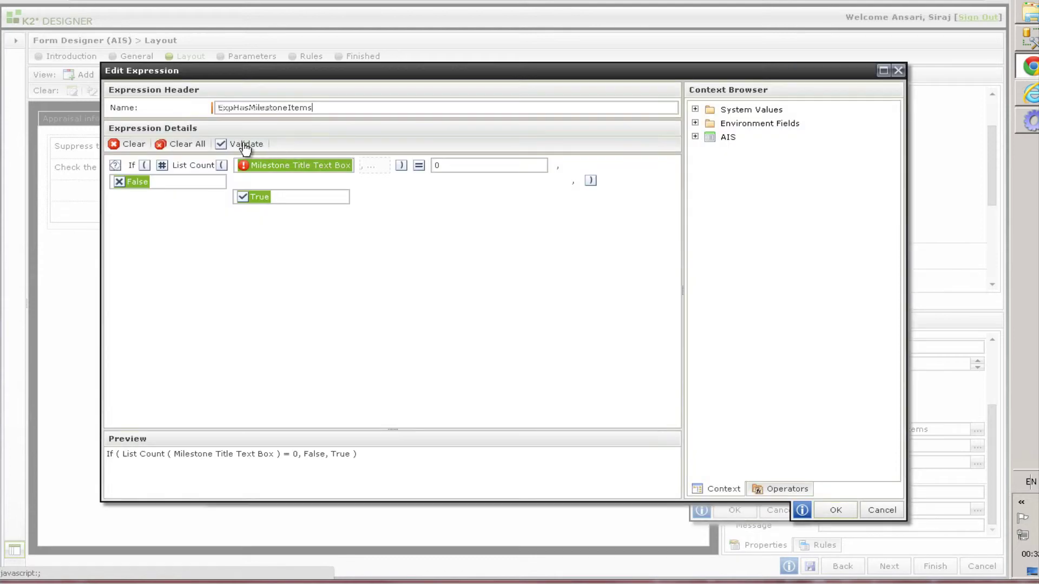
# Step: Replace the List Count's invalid reference with Milestone Title Text Box from ViewSPMilestoneAchivementList's Add/Edit Row, confirm the expression and finish the form
pyautogui.click(312, 165)
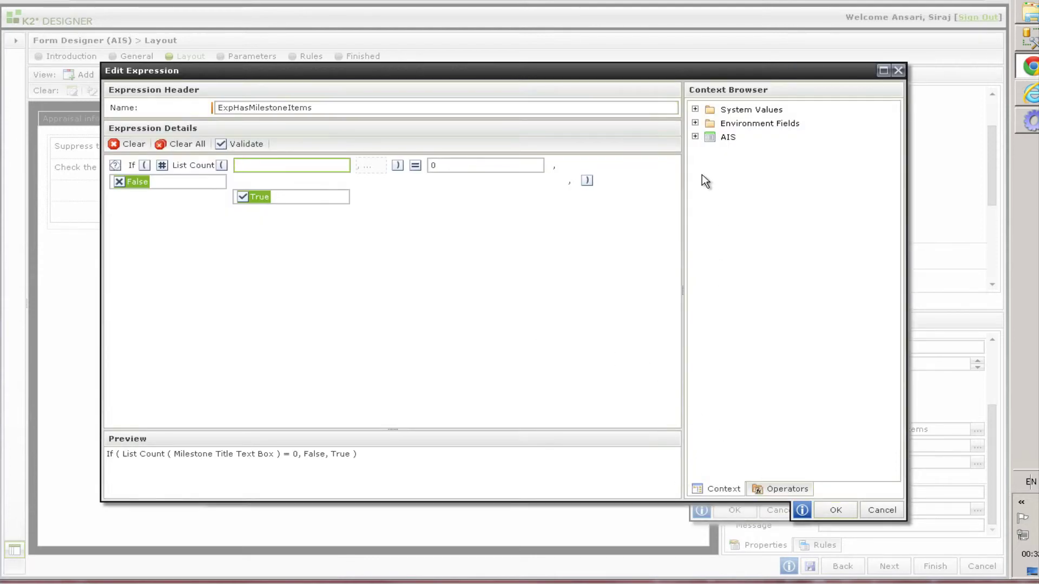
pyautogui.click(694, 137)
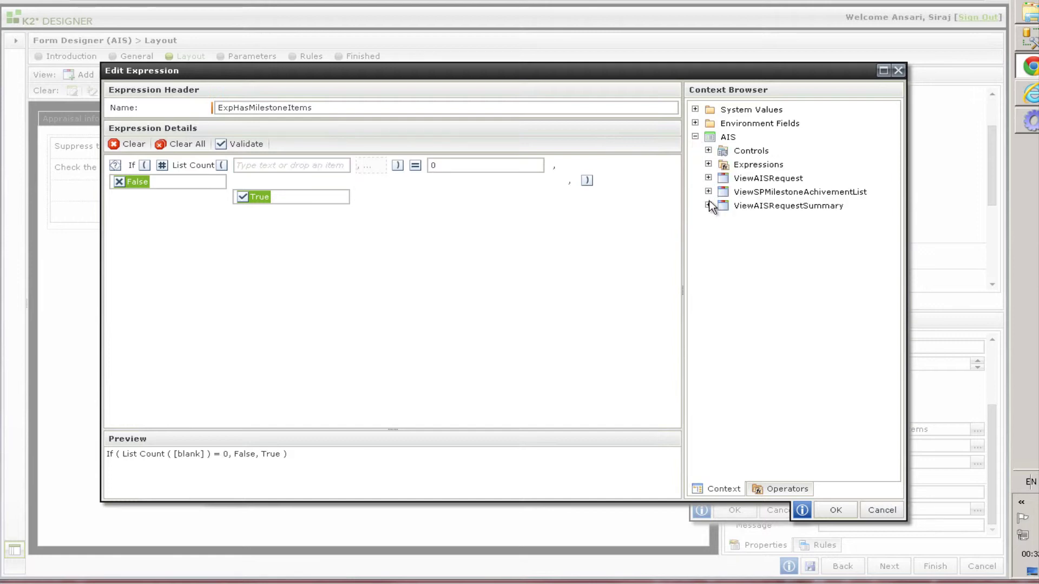
pyautogui.click(708, 192)
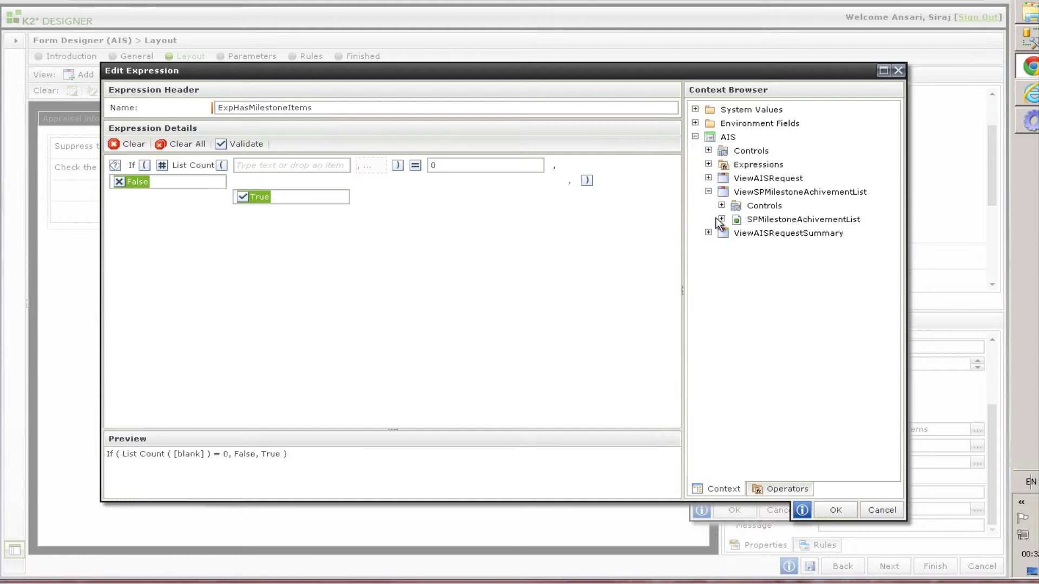
pyautogui.click(721, 205)
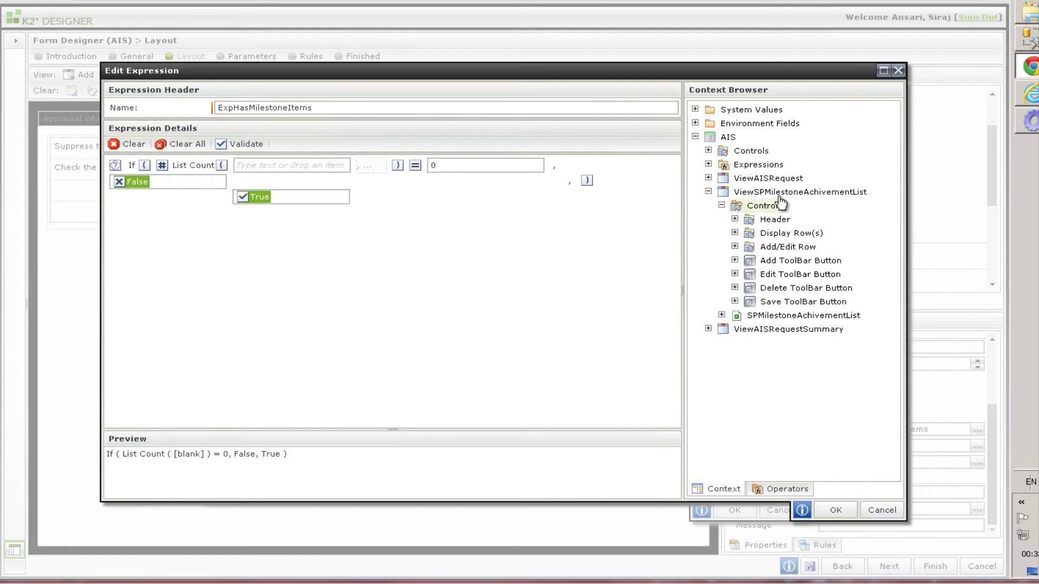
pyautogui.click(735, 247)
pyautogui.moveTo(795, 261); pyautogui.dragTo(269, 166)
pyautogui.click(833, 509)
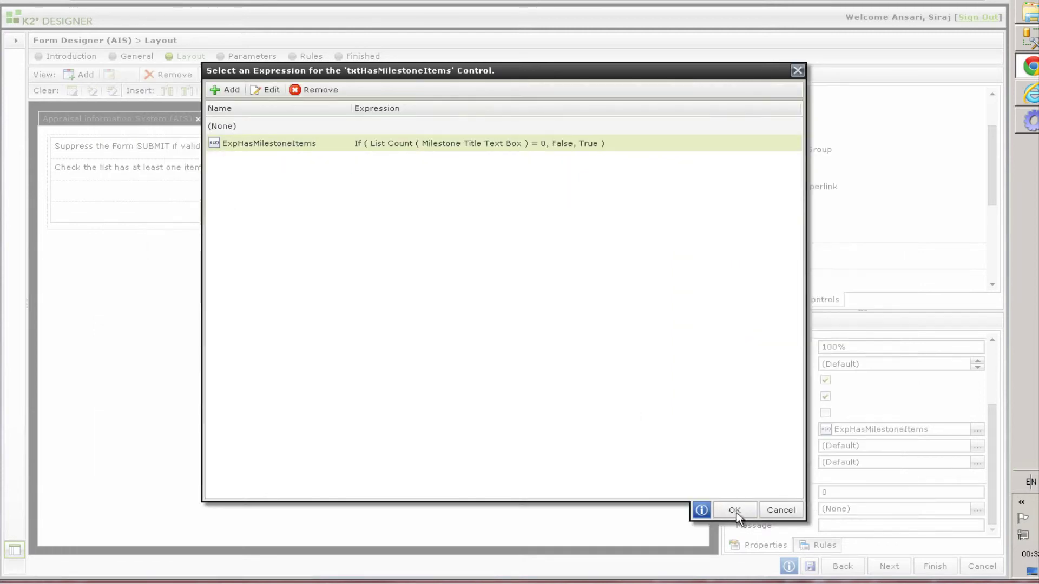
pyautogui.click(734, 511)
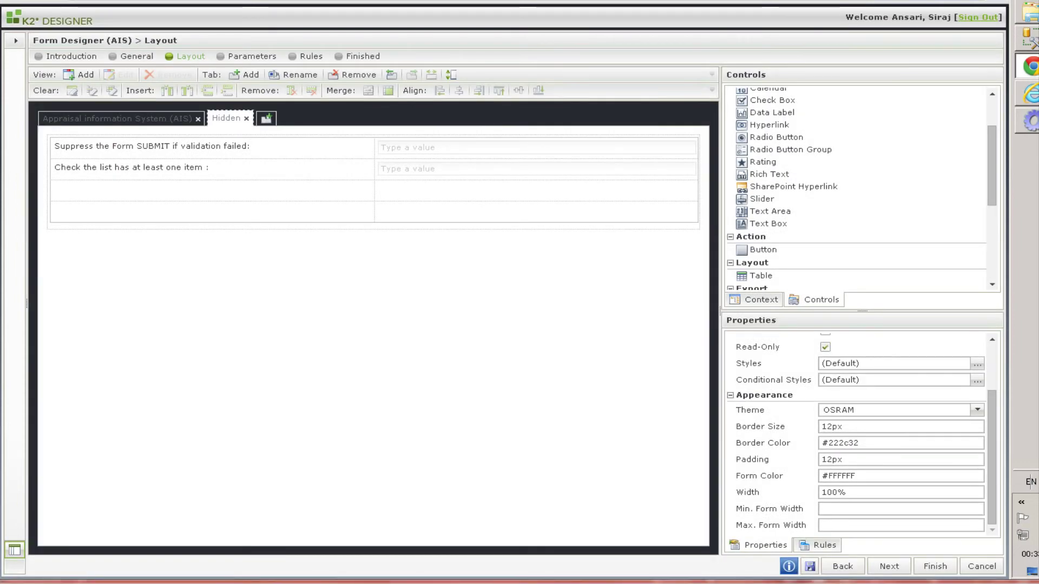
pyautogui.click(931, 566)
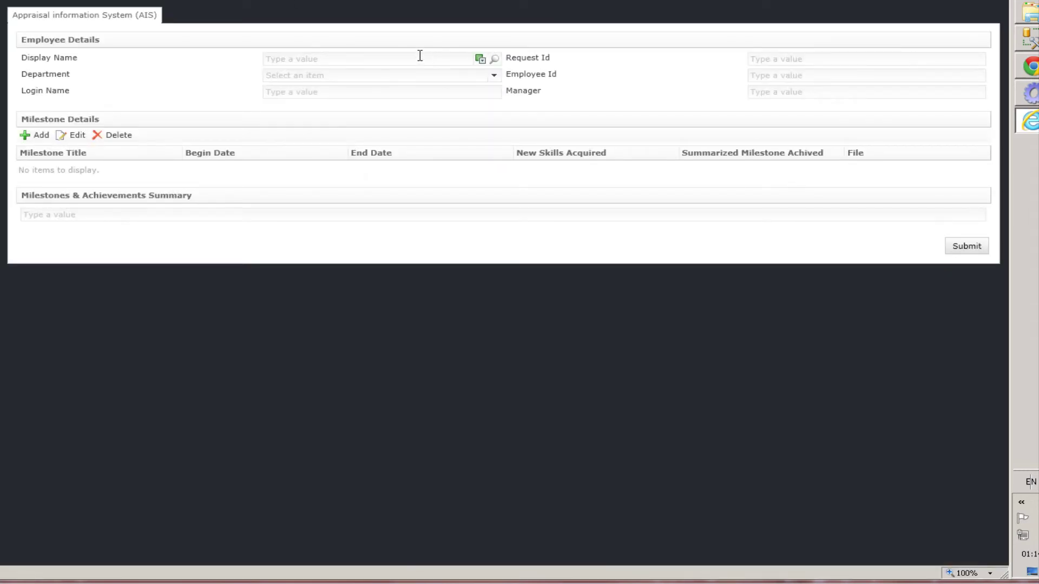
# Step: In the running AIS form in Internet Explorer, enter and resolve the employee's display name and set the department to IT
pyautogui.click(420, 56)
pyautogui.write('Nim')
pyautogui.hotkey('ctrl', 'k')
pyautogui.click(422, 77)
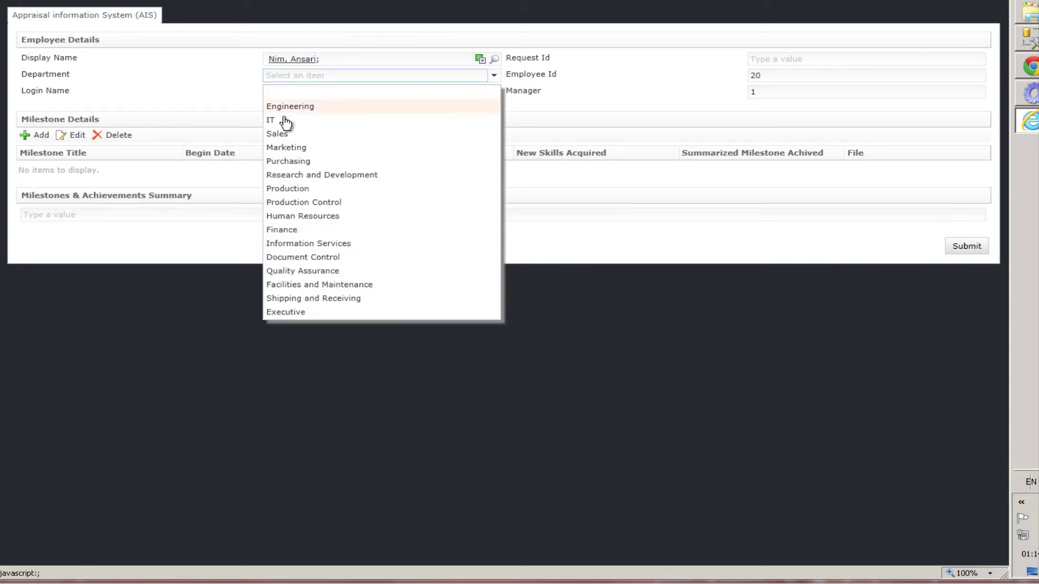
pyautogui.click(283, 119)
# Step: Add a milestone titled "Certified SharePoint Developer" with the summary "Created Complex Apps for Organization" and the new skill SharePoint 2013
pyautogui.click(28, 135)
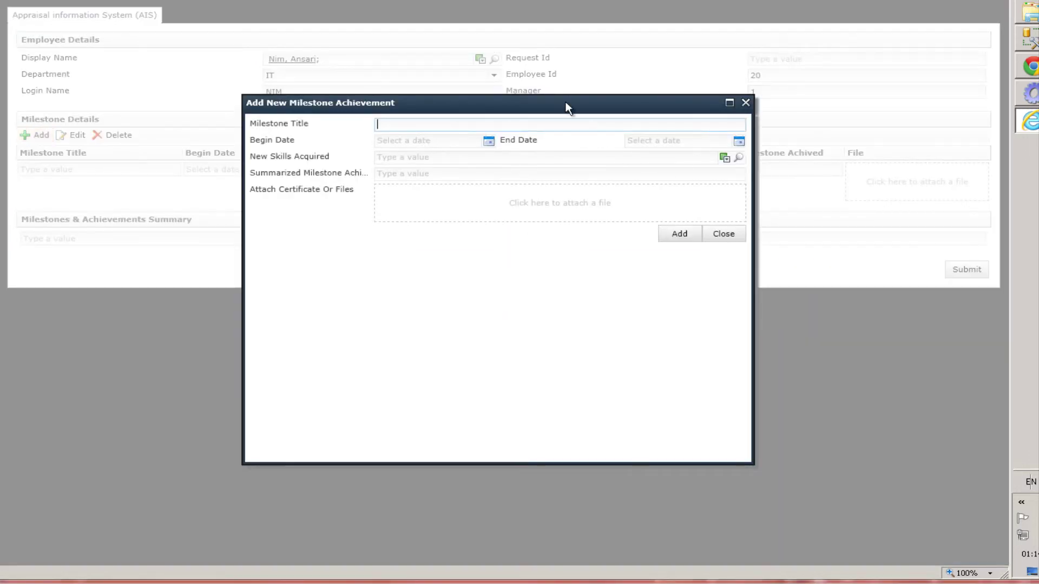
pyautogui.write('Certified SharePoint Developer')
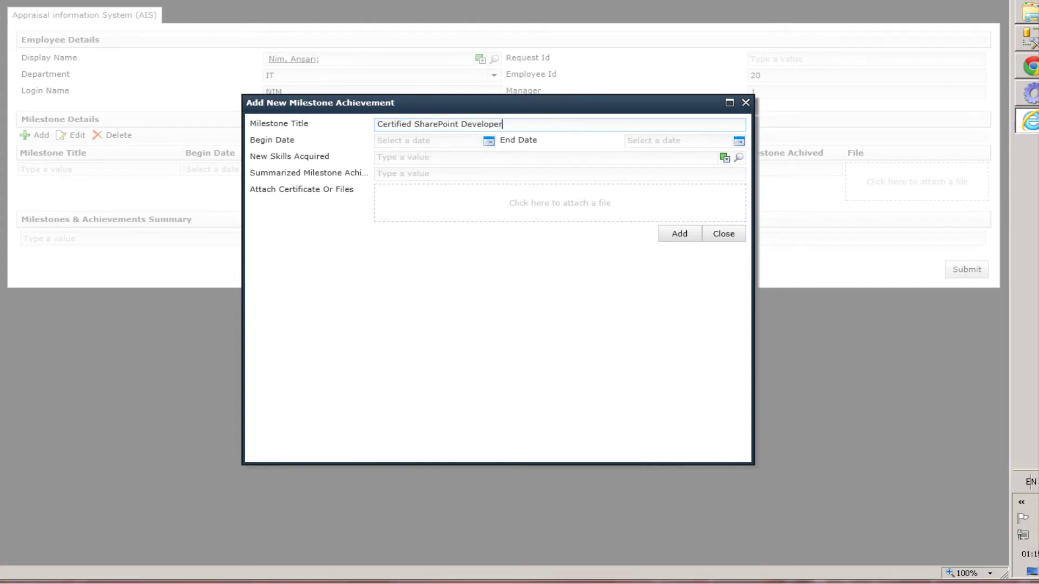
pyautogui.click(443, 173)
pyautogui.write('Created Complex Apps for Organization')
pyautogui.click(445, 157)
pyautogui.write('Sha')
pyautogui.press('Return')
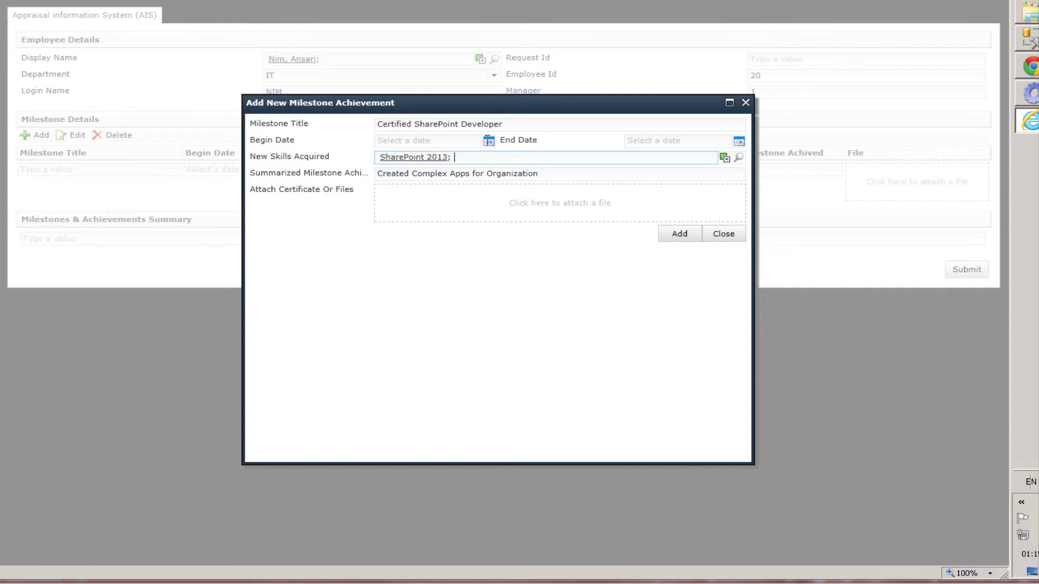
# Step: Set the SharePoint milestone's begin date to 17.01.2014 and its end date to 17.12.2014
pyautogui.click(488, 141)
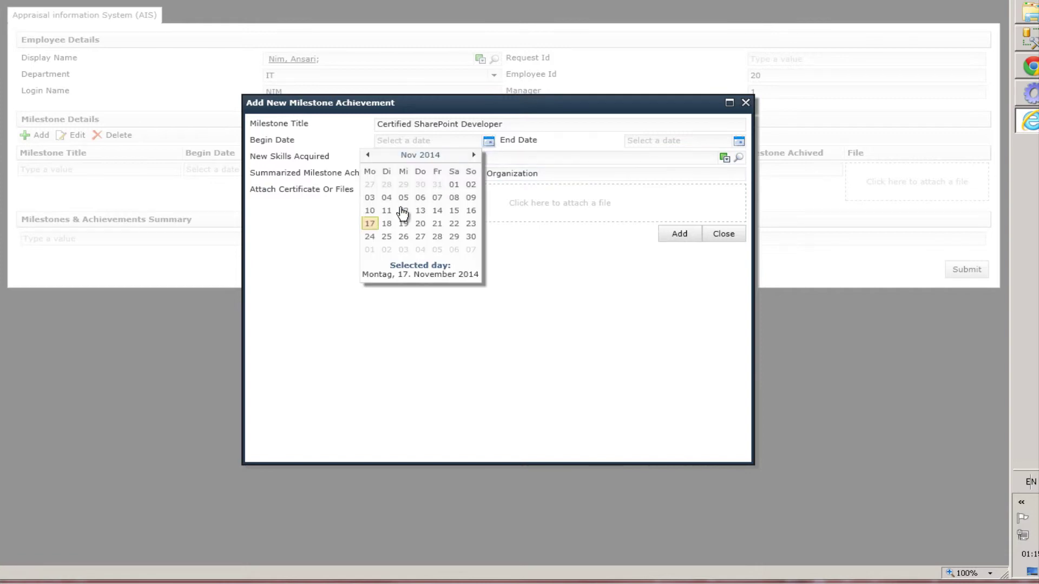
pyautogui.click(370, 223)
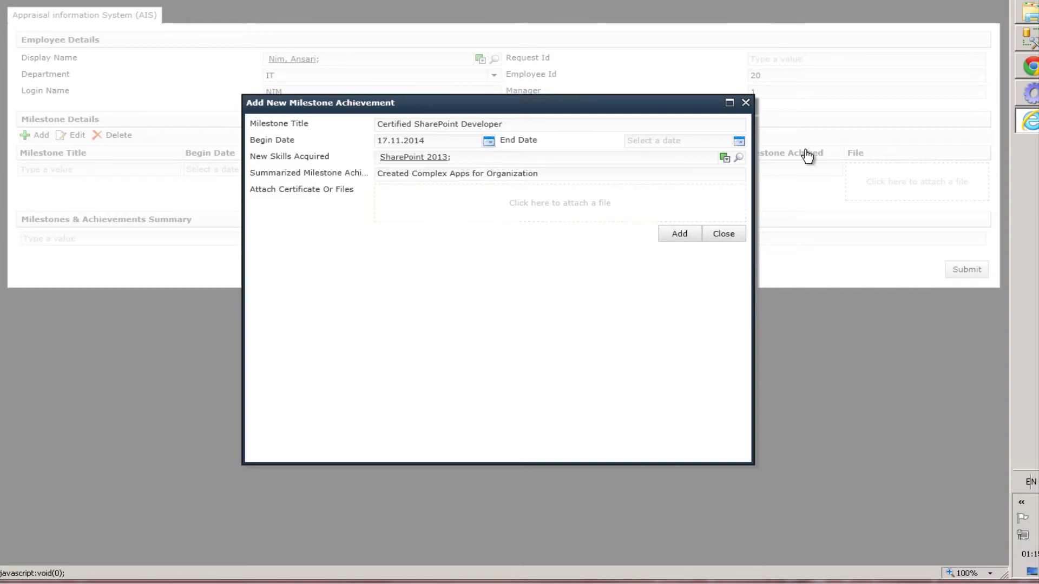
pyautogui.click(694, 140)
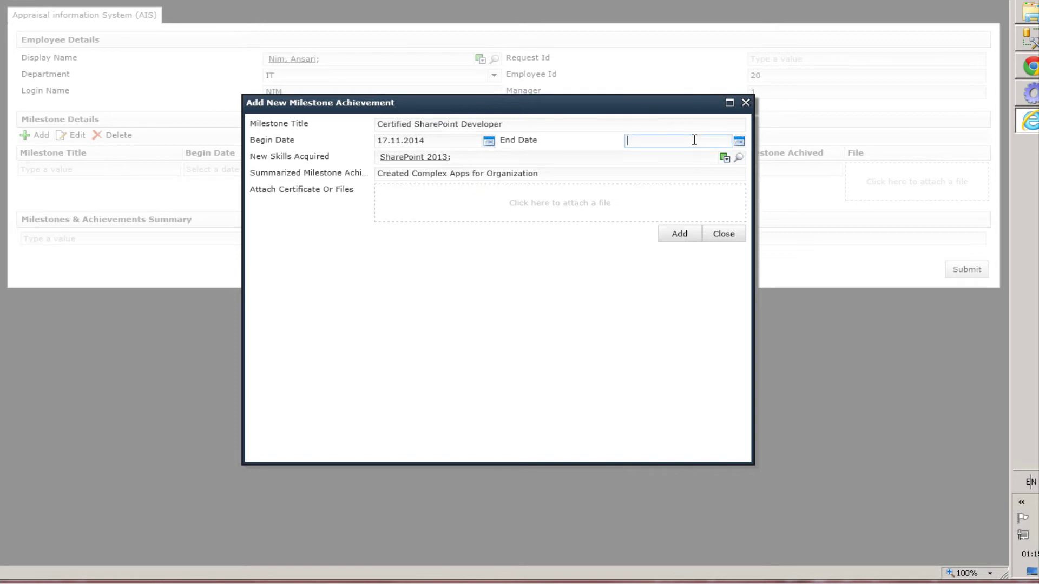
pyautogui.click(745, 142)
pyautogui.click(621, 233)
pyautogui.click(392, 139)
pyautogui.write('01')
pyautogui.click(652, 142)
# Step: Attach SharePointCert.jpg from the Pictures library as the certificate and add the SharePoint milestone to the list
pyautogui.click(504, 211)
pyautogui.click(254, 121)
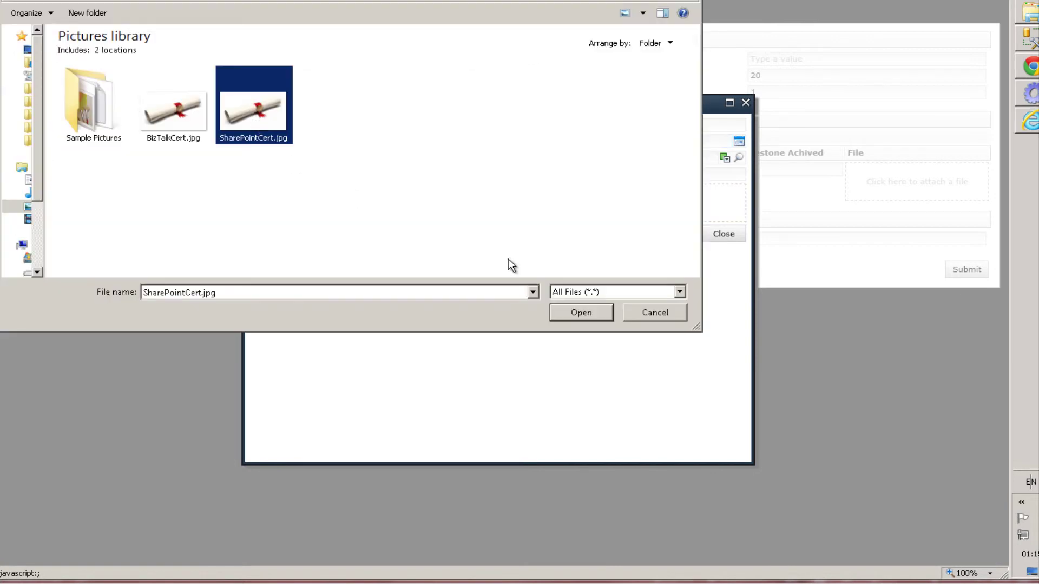
pyautogui.click(578, 313)
pyautogui.click(679, 235)
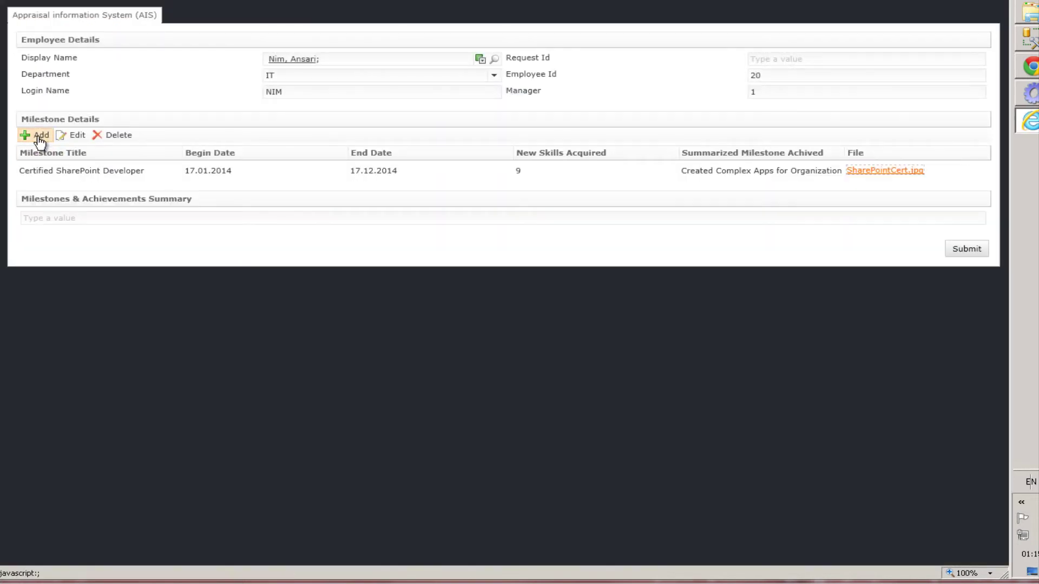
# Step: Start a second milestone titled "Certified BizTalk Developer" with the summary "Integrate various LOB for many Project!"
pyautogui.click(40, 138)
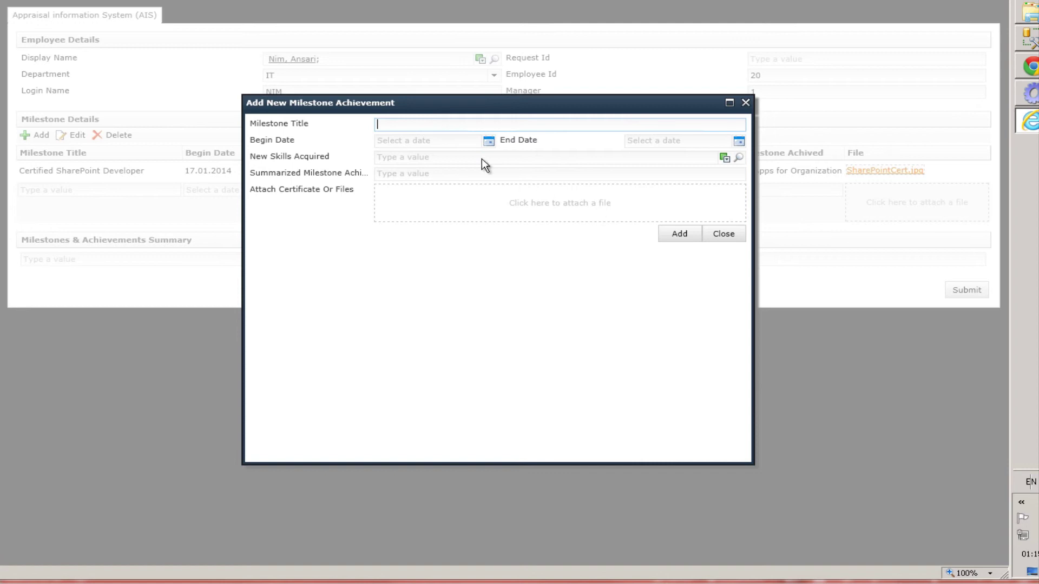
pyautogui.click(410, 176)
pyautogui.write('Integrate various LOB for many Project!')
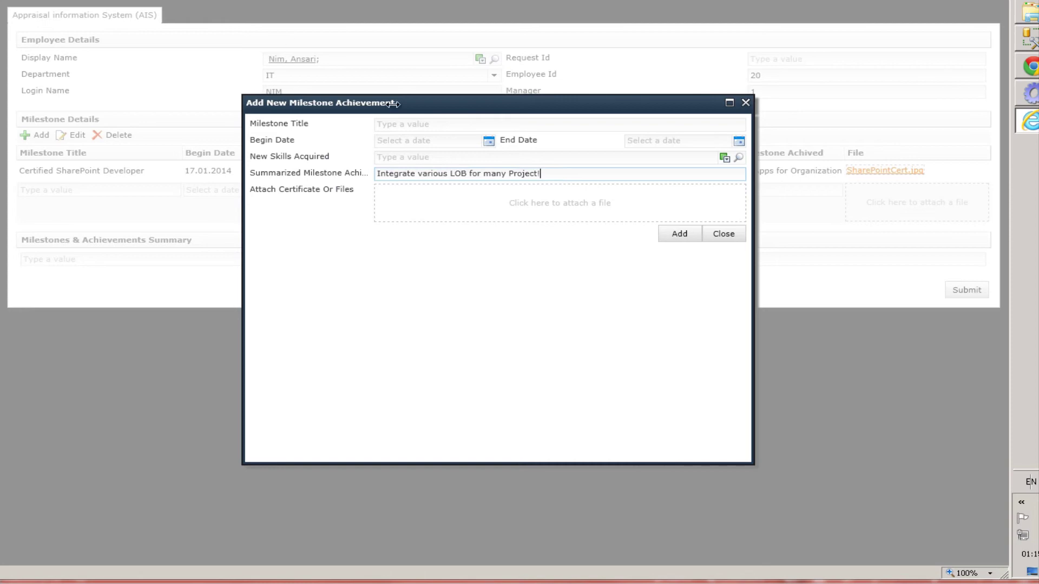
pyautogui.click(428, 125)
pyautogui.write('Certified BizTalk Developer')
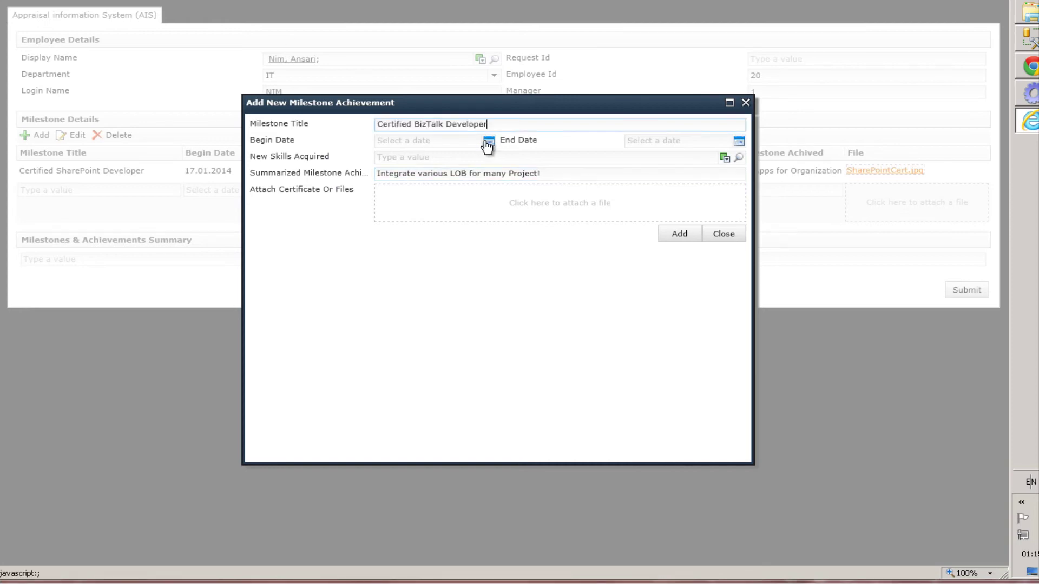
# Step: Set the BizTalk milestone's begin and end dates to 16.11.2014 and enter BizTalk 2013 as the new skill acquired
pyautogui.click(488, 141)
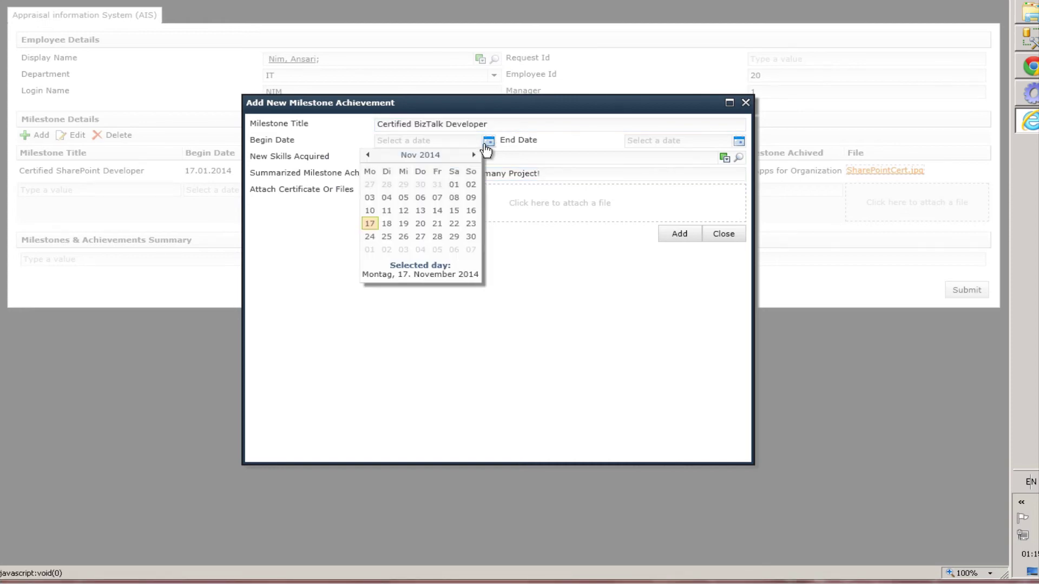
pyautogui.click(471, 210)
pyautogui.click(737, 140)
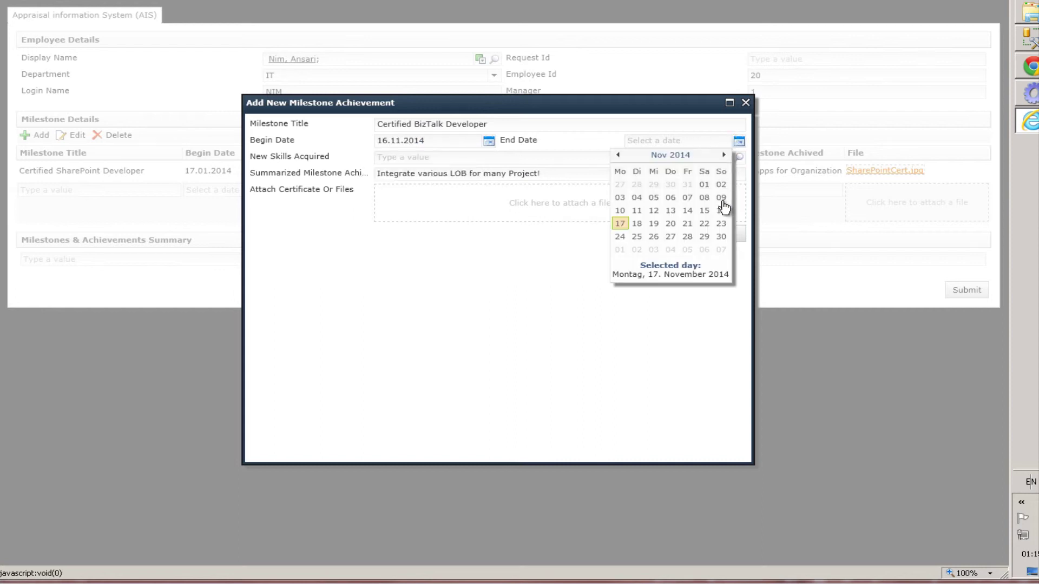
pyautogui.click(720, 212)
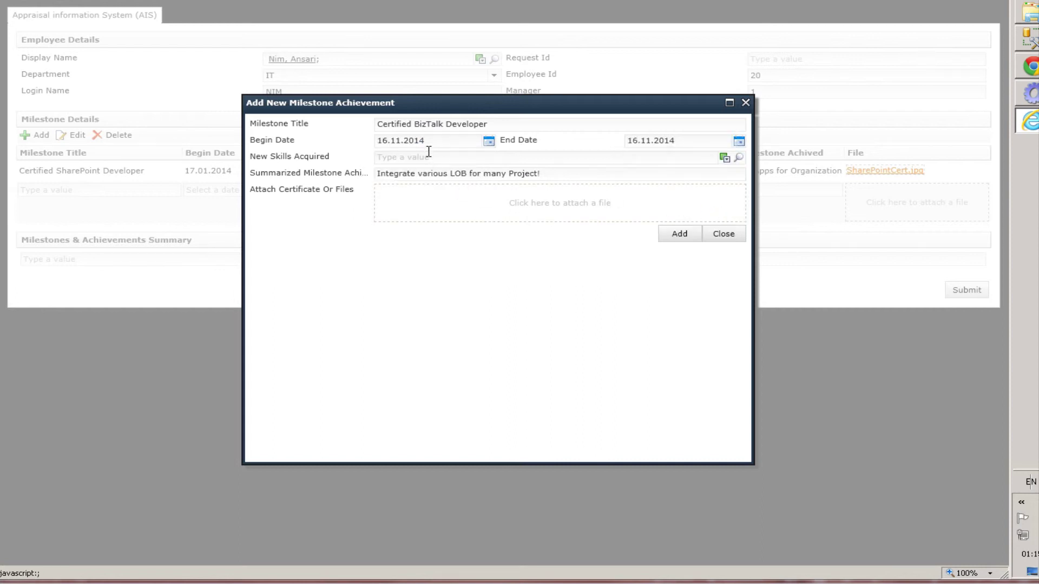
pyautogui.click(429, 160)
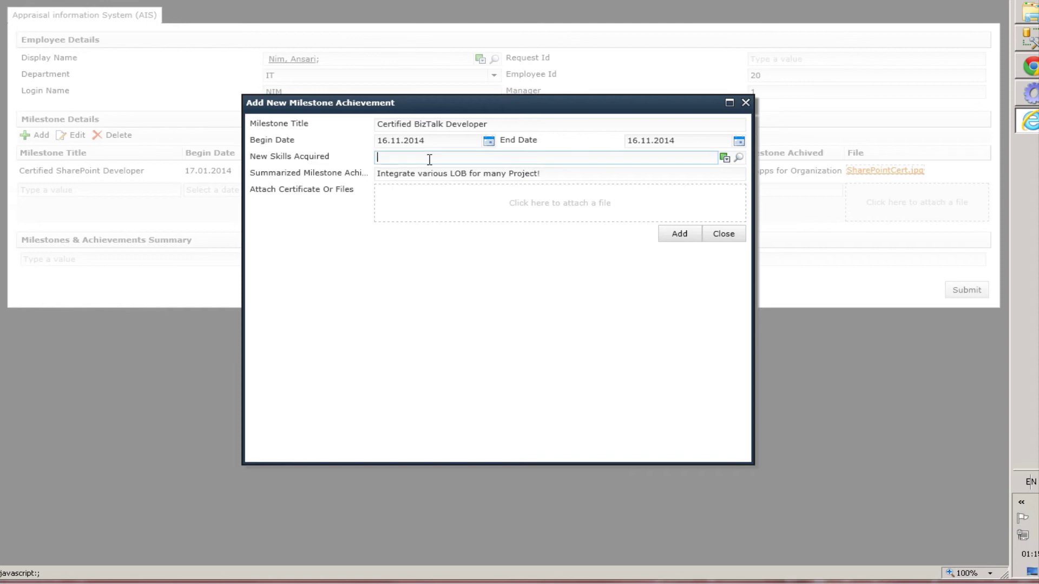
pyautogui.write('BizTalk 2013;')
# Step: Attach BizTalkCert.jpg from the Pictures library as the certificate and add the BizTalk milestone to the list
pyautogui.click(514, 203)
pyautogui.click(190, 139)
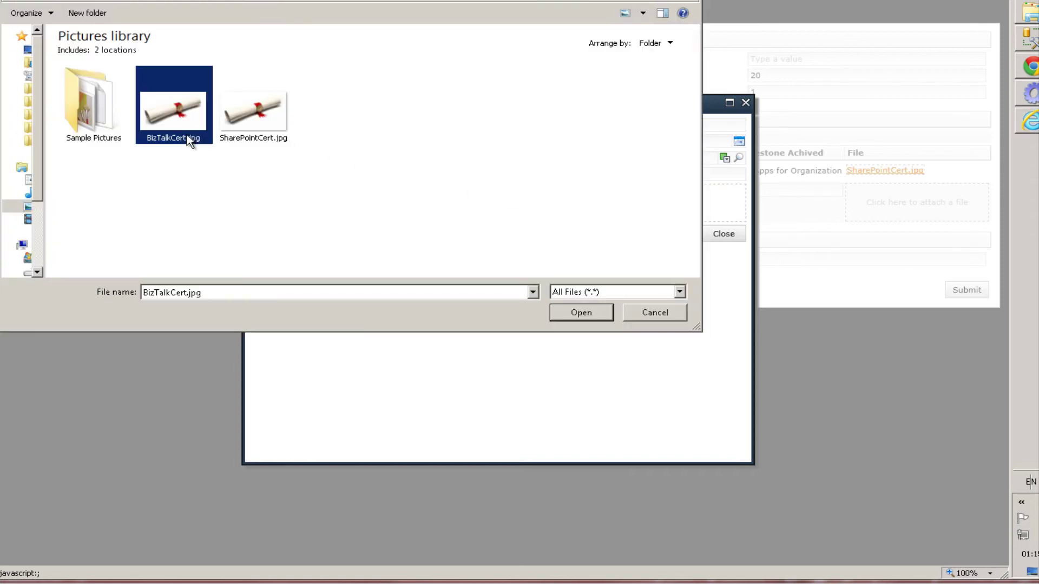
pyautogui.click(586, 314)
pyautogui.click(676, 234)
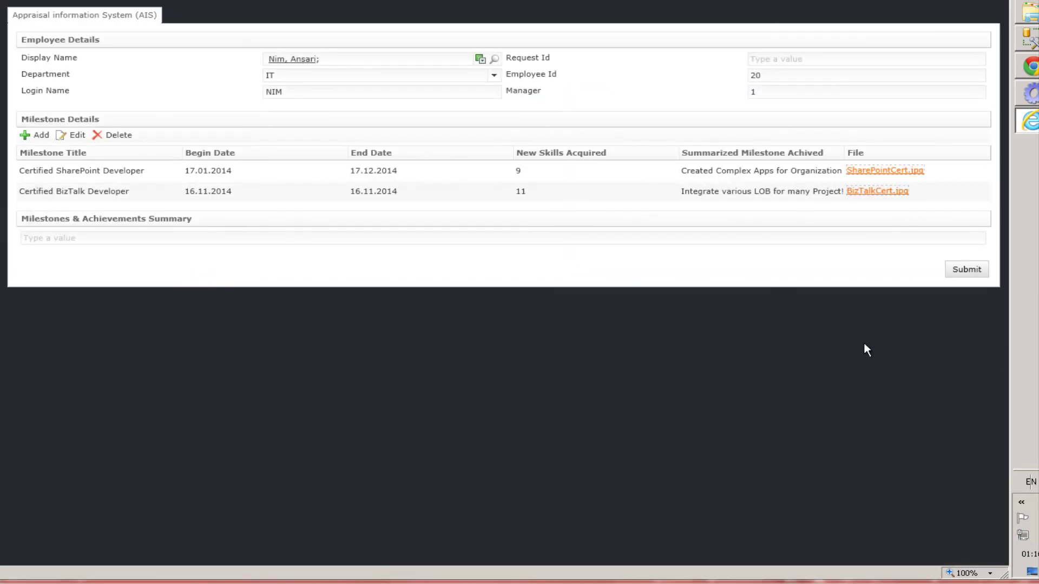
# Step: Enter the achievements summary "ProActive Production troubleshoot/bug fix on weekends!", prefixed with the employee's name, and submit the form
pyautogui.click(408, 238)
pyautogui.write('ProActive Production troubleshoot/bug fix on weekends!')
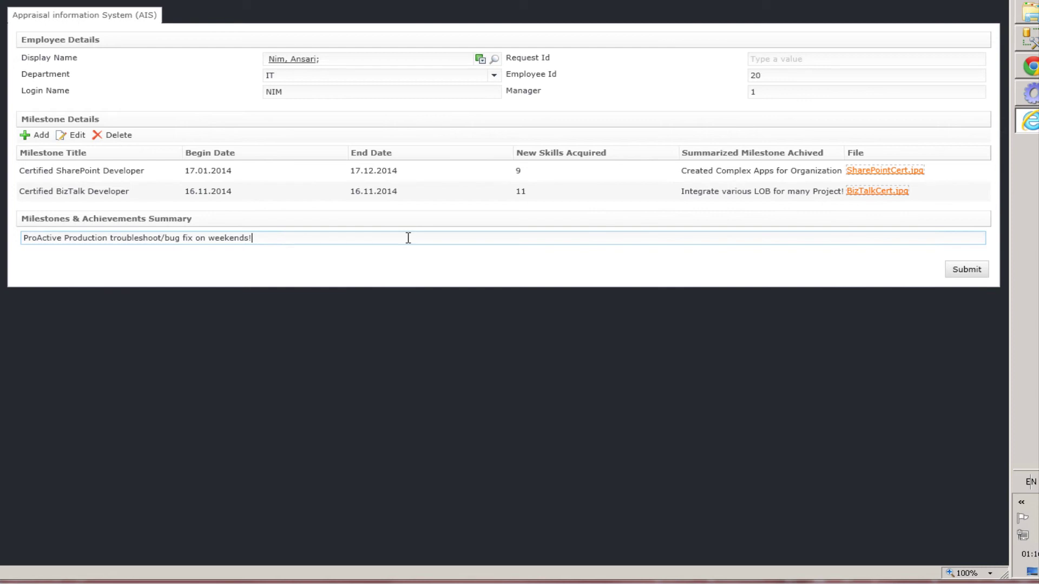
pyautogui.write('Nim:')
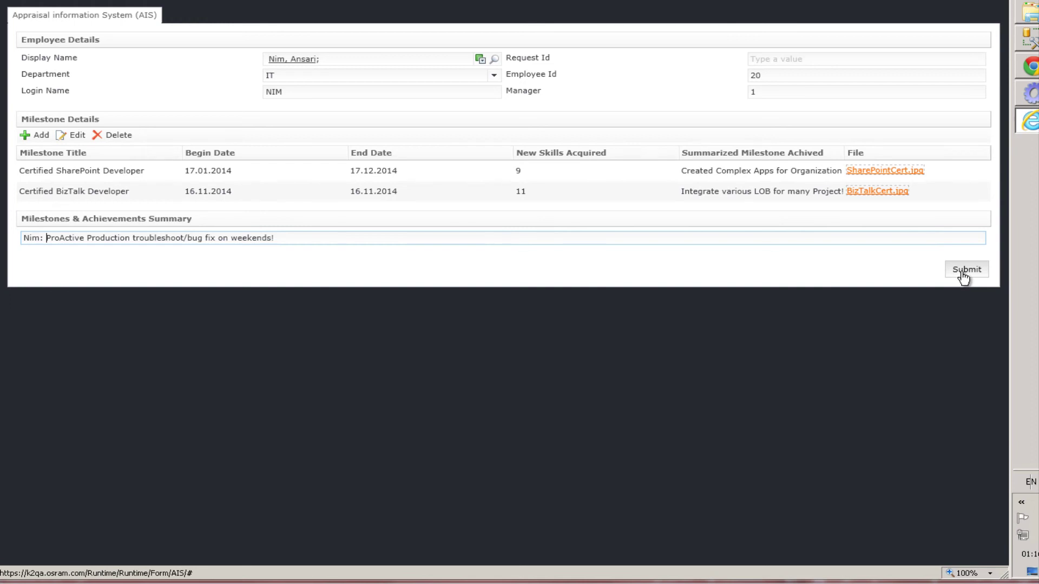
pyautogui.click(962, 273)
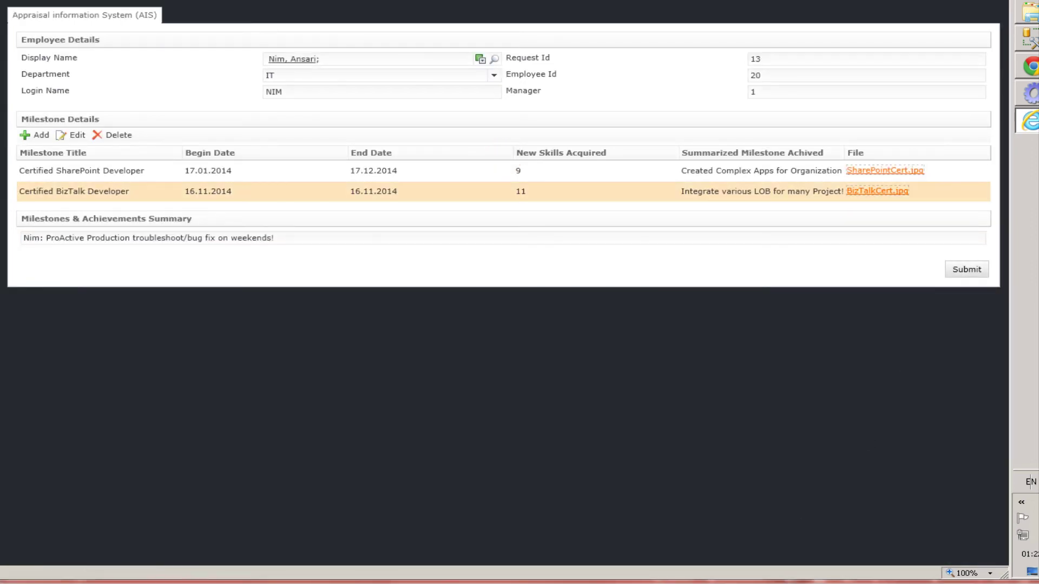
# Step: In SQL Server Management Studio, query all rows of dbo.AppraisalRequest in the K2 database and select the newly submitted request's row
pyautogui.click(1026, 38)
pyautogui.press('Down')
pyautogui.hotkey('shift', 'Up')
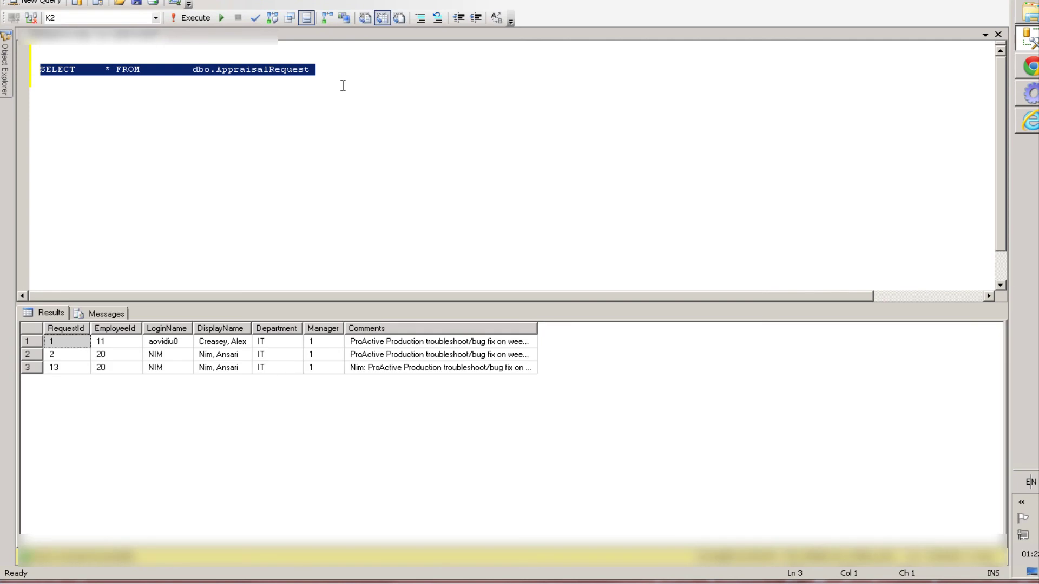
pyautogui.click(54, 370)
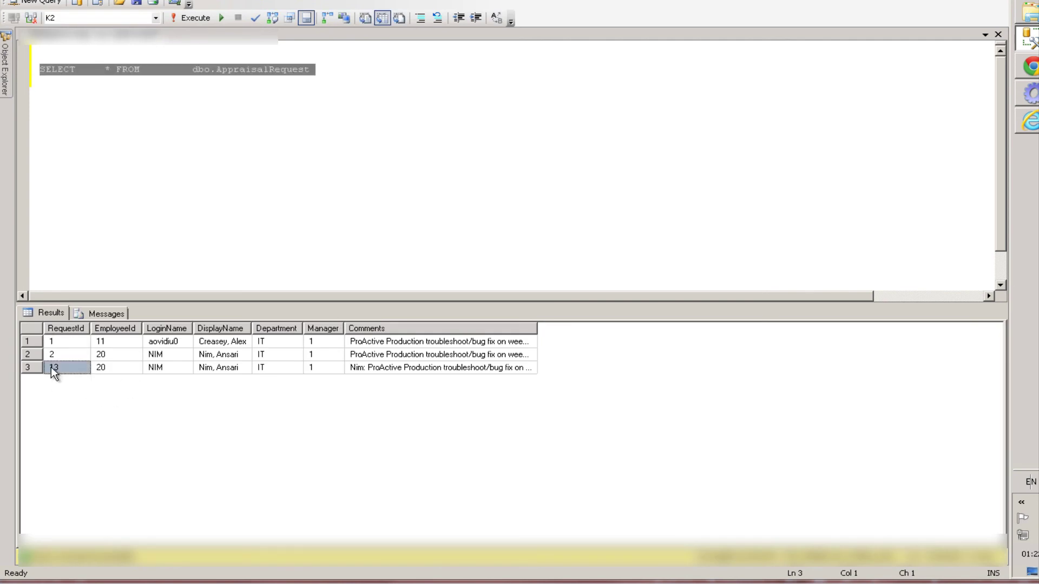
pyautogui.keyDown('shift'); pyautogui.click(504, 369); pyautogui.keyUp('shift')
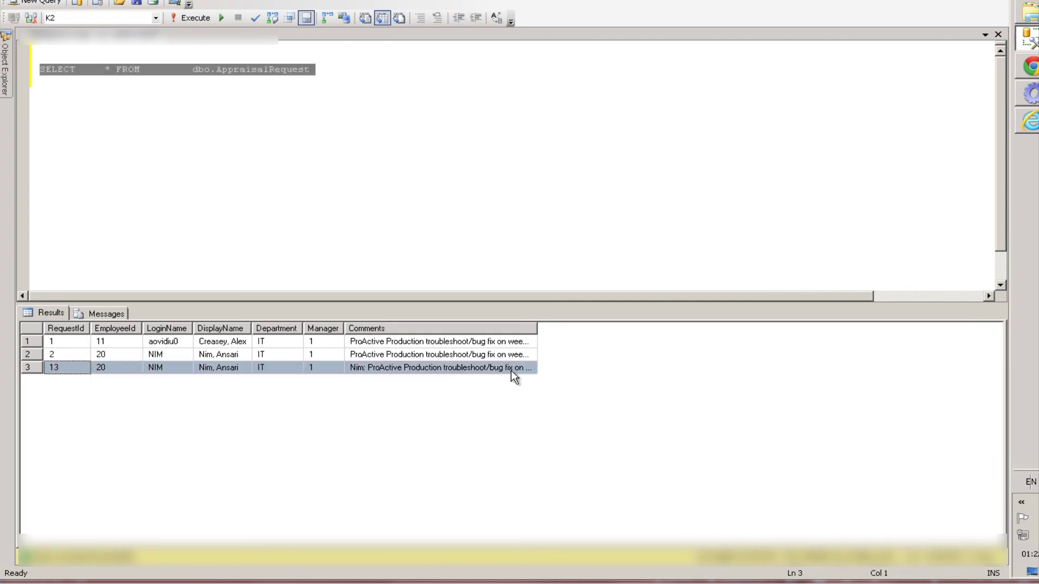
# Step: Switch to the AIS SharePoint home page in Internet Explorer to check the uploaded certificates in MilestoneAchivementList
pyautogui.click(1033, 129)
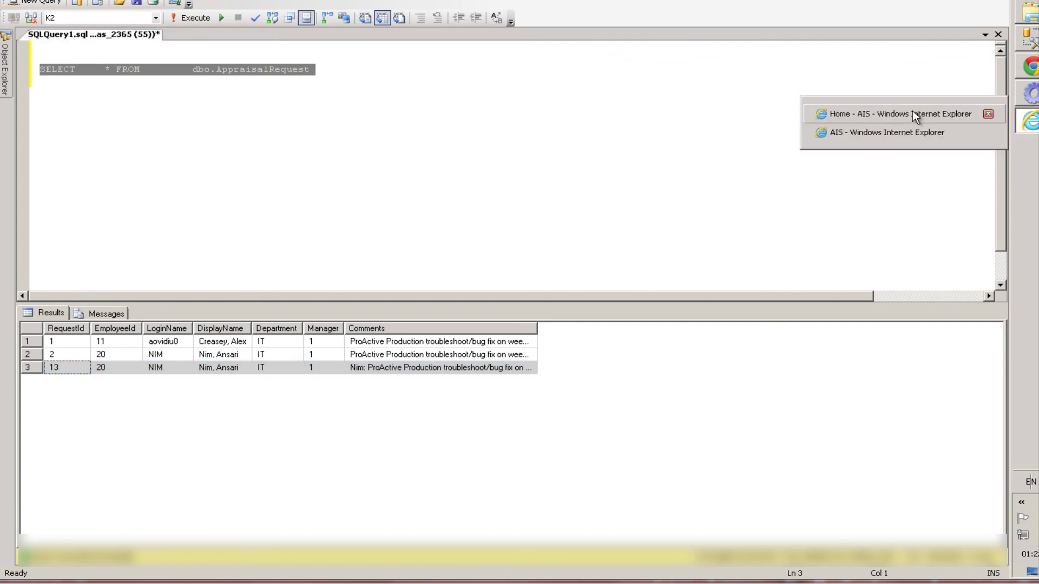
pyautogui.click(912, 110)
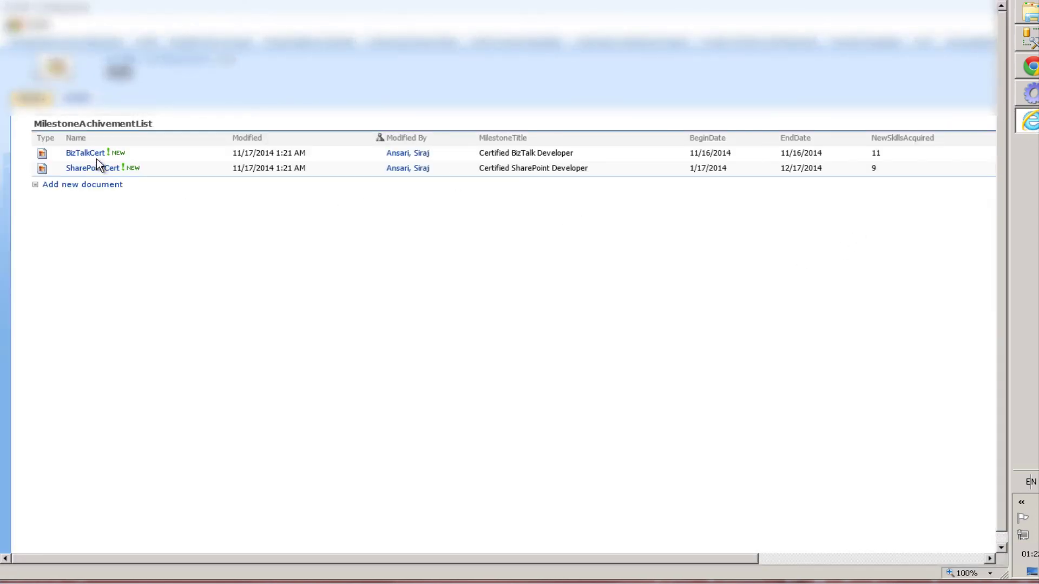